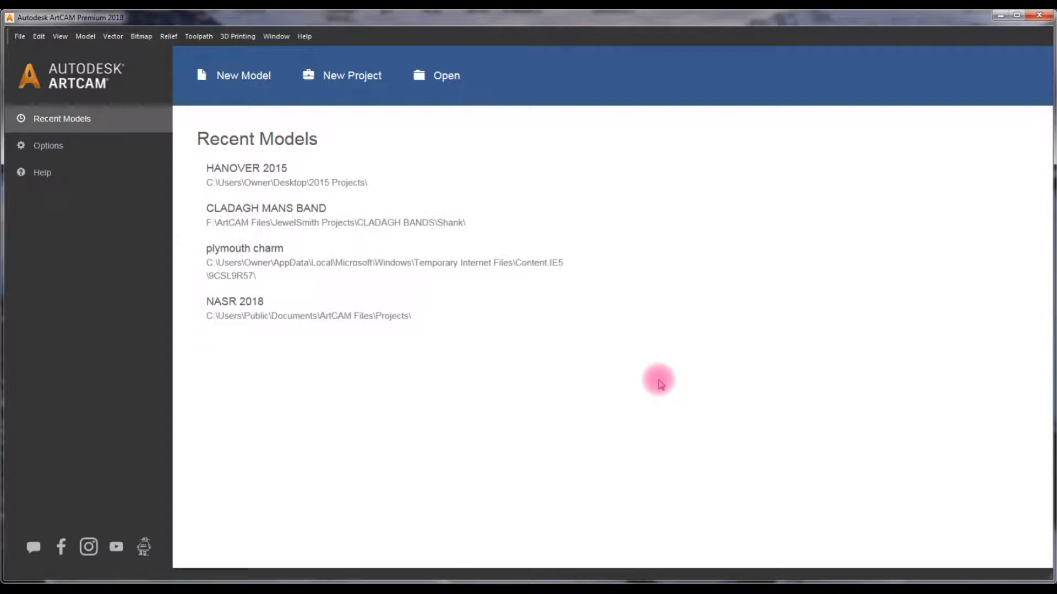
- Open the NASR 2018 project and create a rotary shank model named INITIAL BAND in American size 10
click(243, 308)
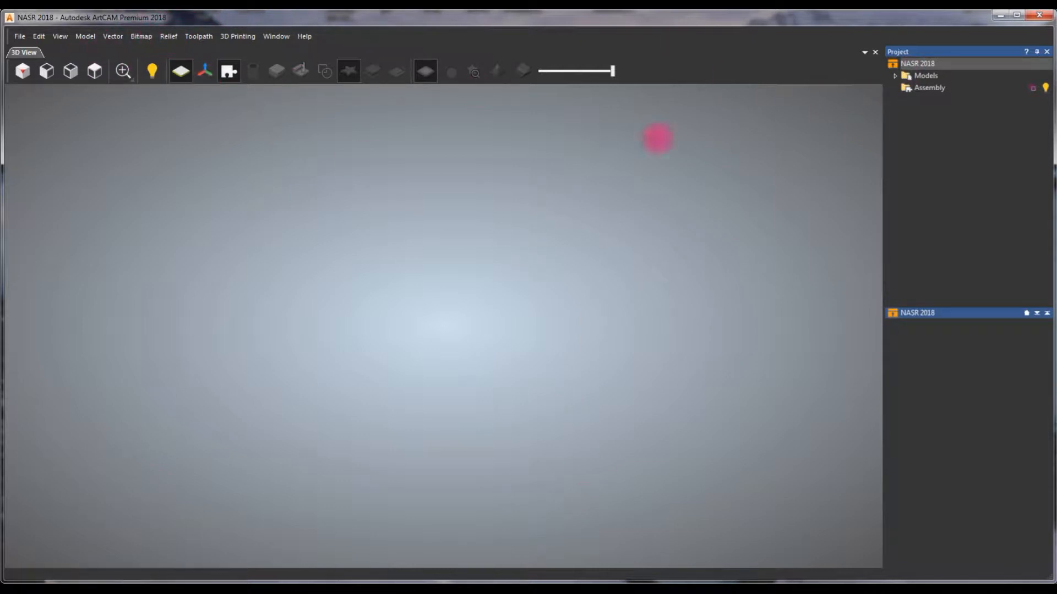
click(936, 76)
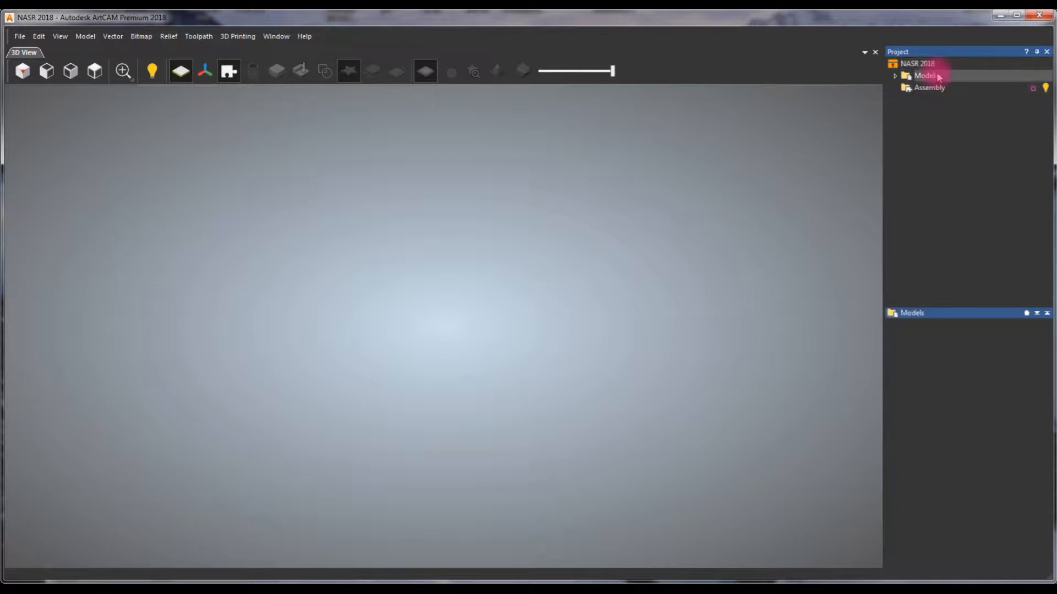
click(1034, 348)
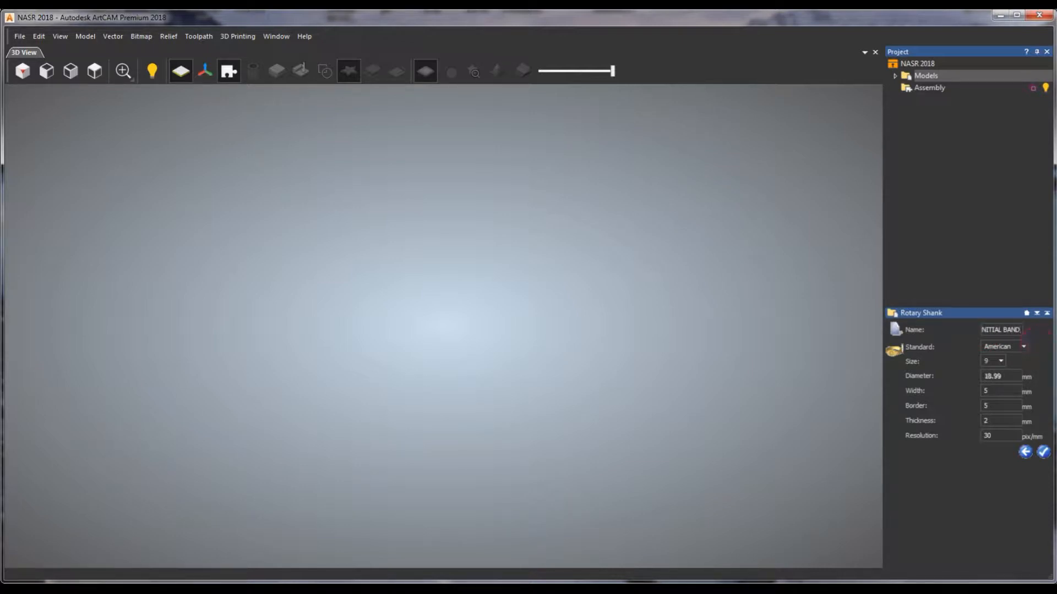
click(1002, 362)
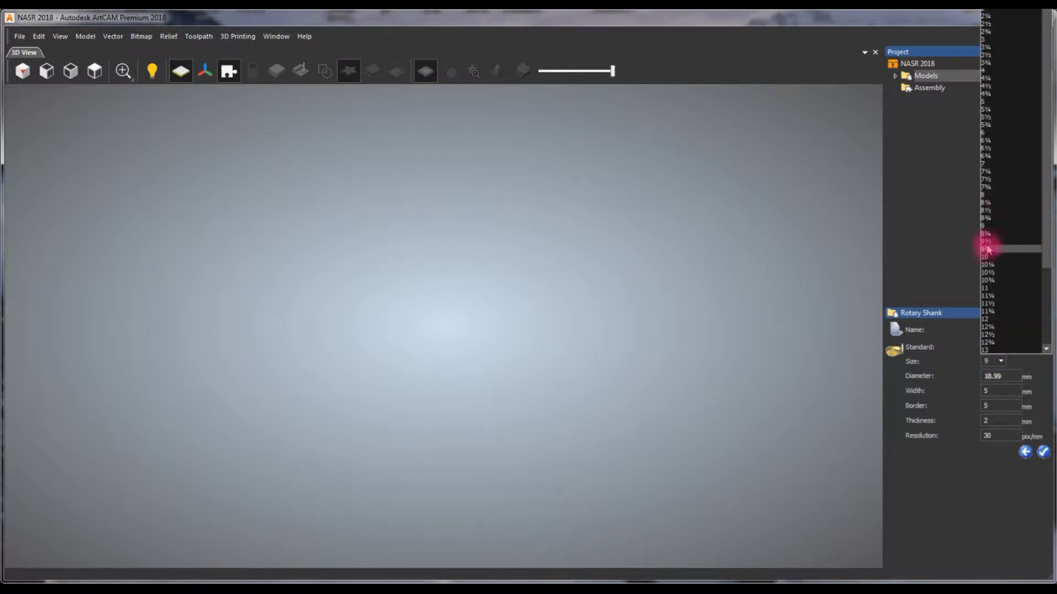
click(988, 258)
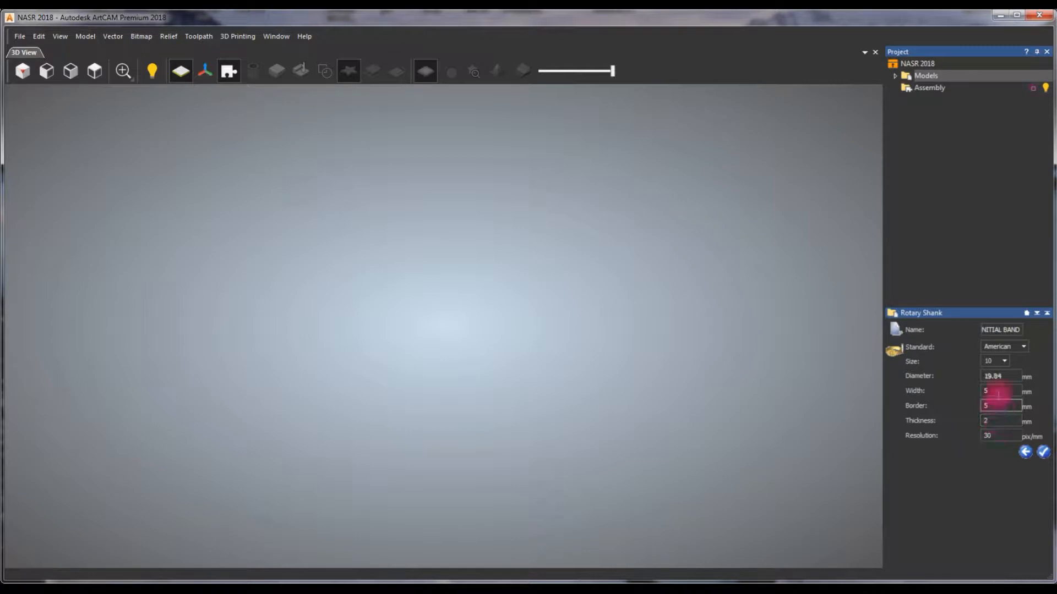
click(1043, 452)
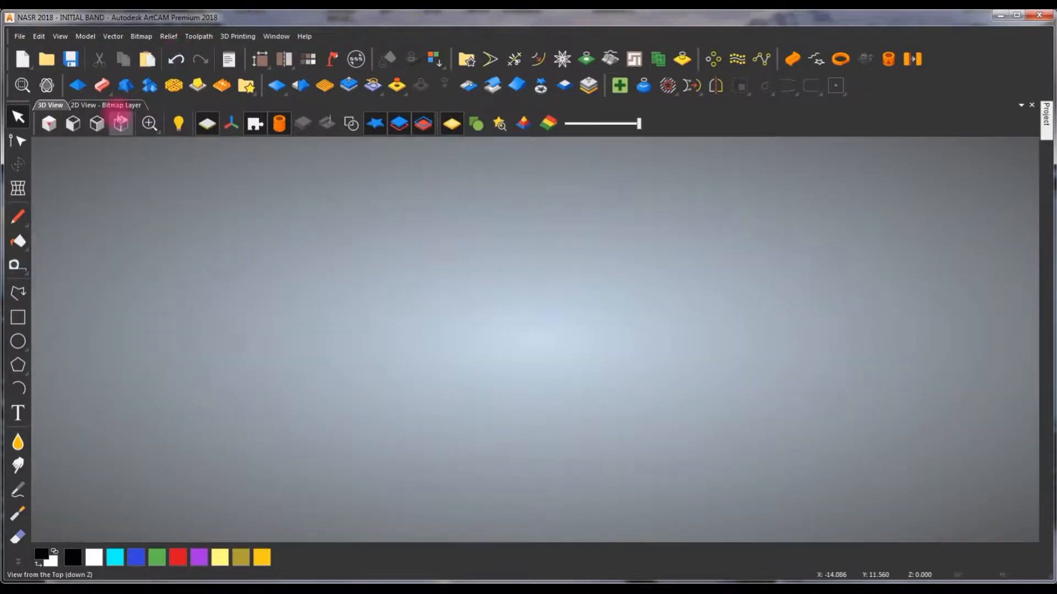
- Draw a rectangle about 86.7 mm wide across the band's 2D layout, set its height to 7 mm and create it
click(118, 105)
scroll(609, 357, up, 2)
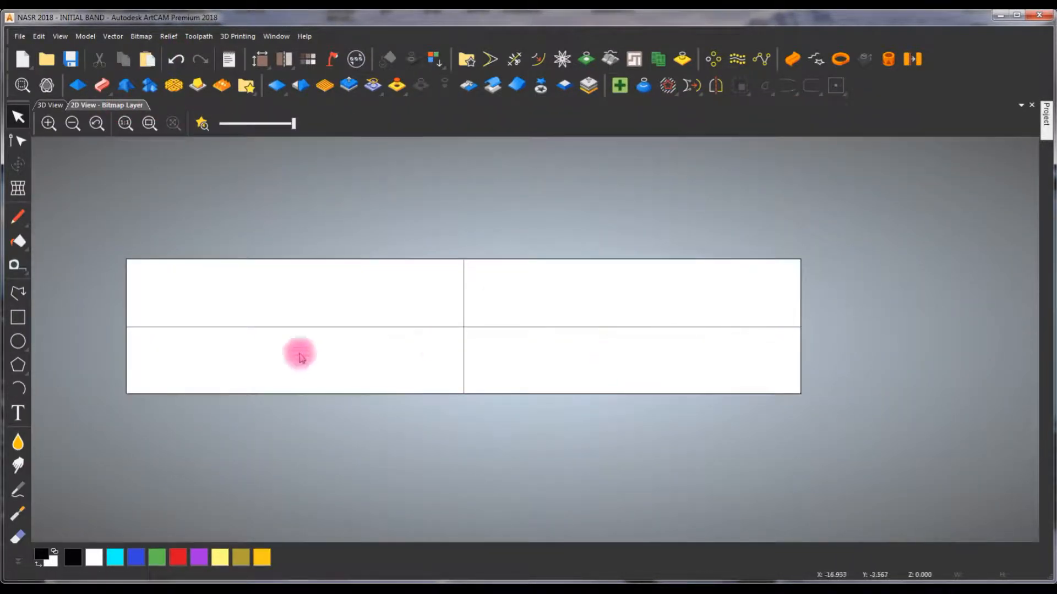
click(21, 316)
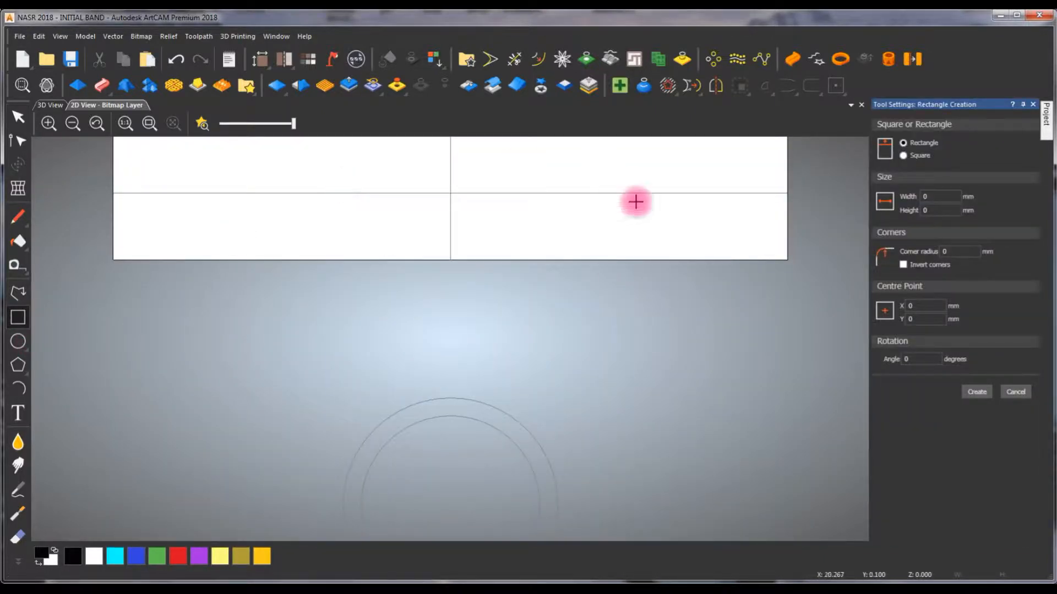
scroll(630, 187, down, 2)
drag(264, 261, 654, 288)
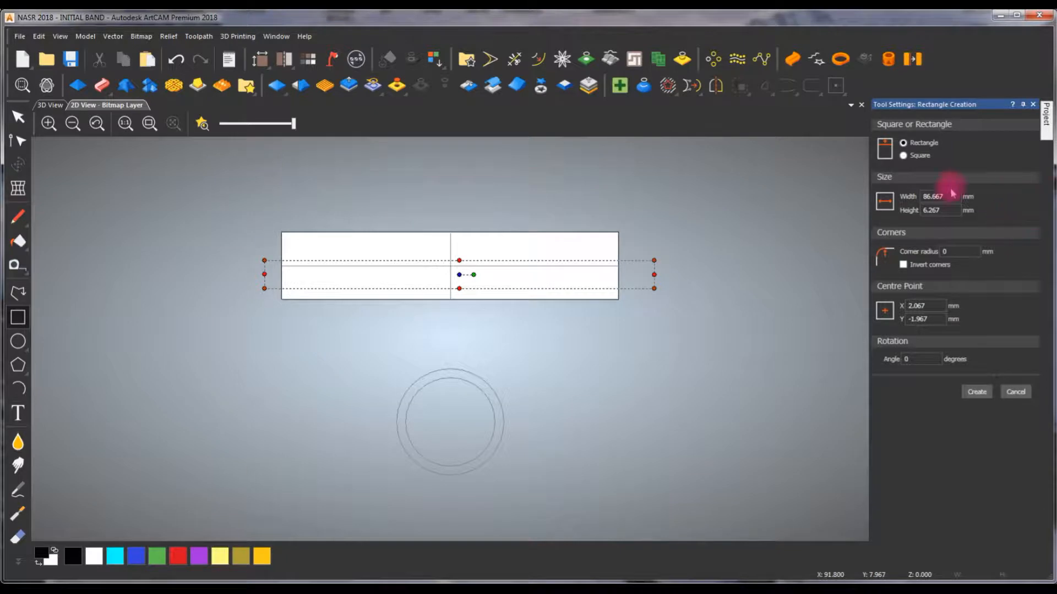
double_click(952, 212)
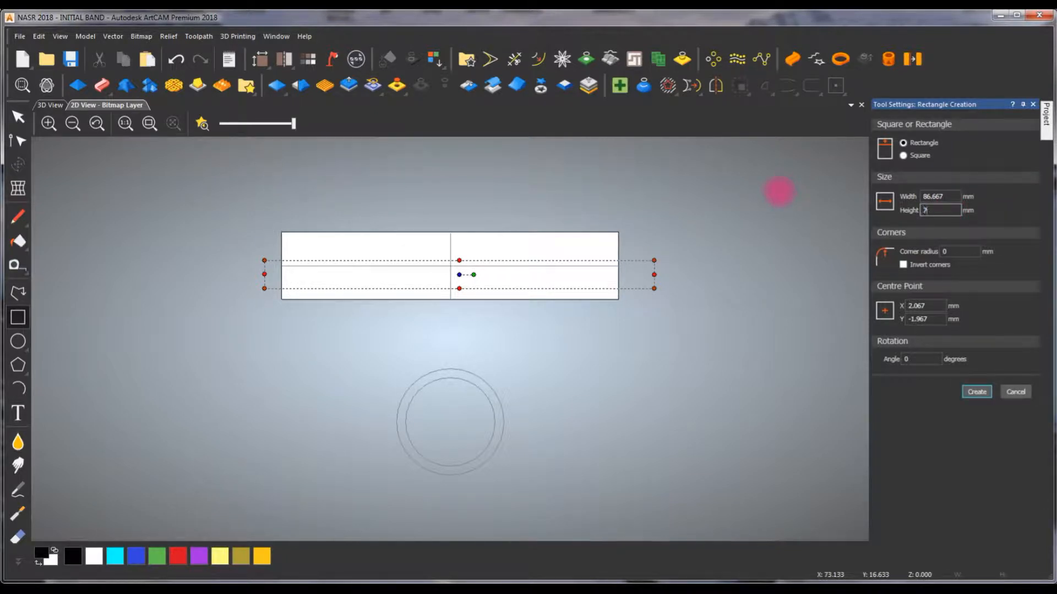
click(978, 394)
click(1017, 392)
- Select the rectangle and centre it on the band model
scroll(585, 236, up, 3)
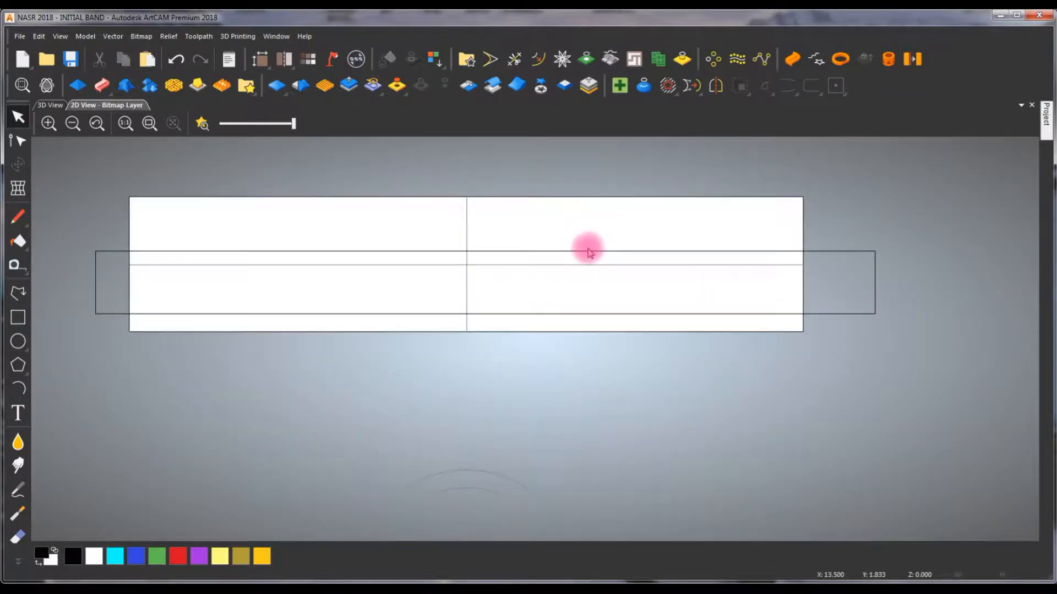
click(621, 251)
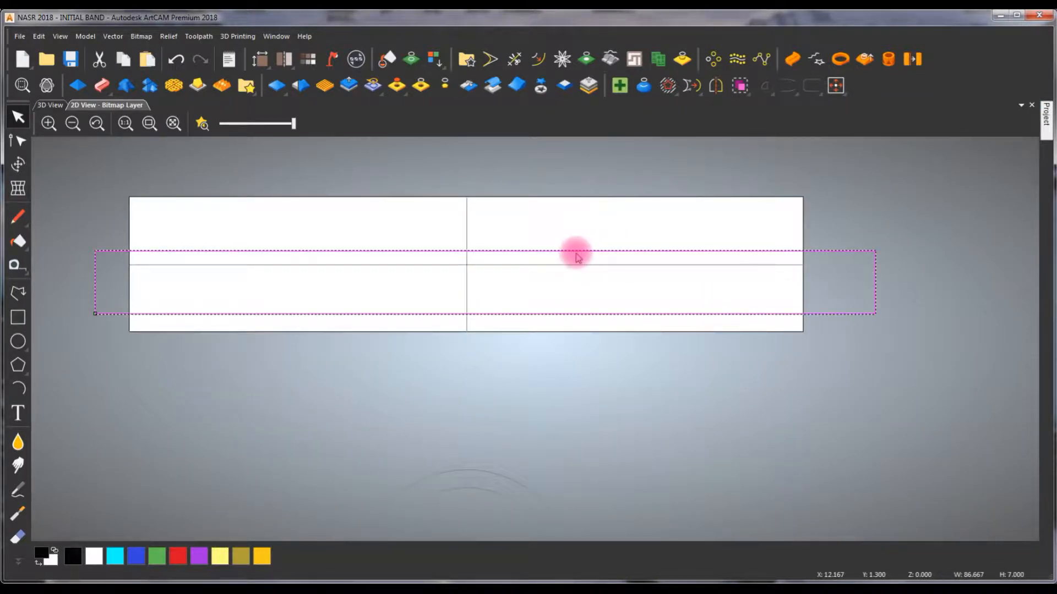
key(F9)
click(378, 204)
click(400, 233)
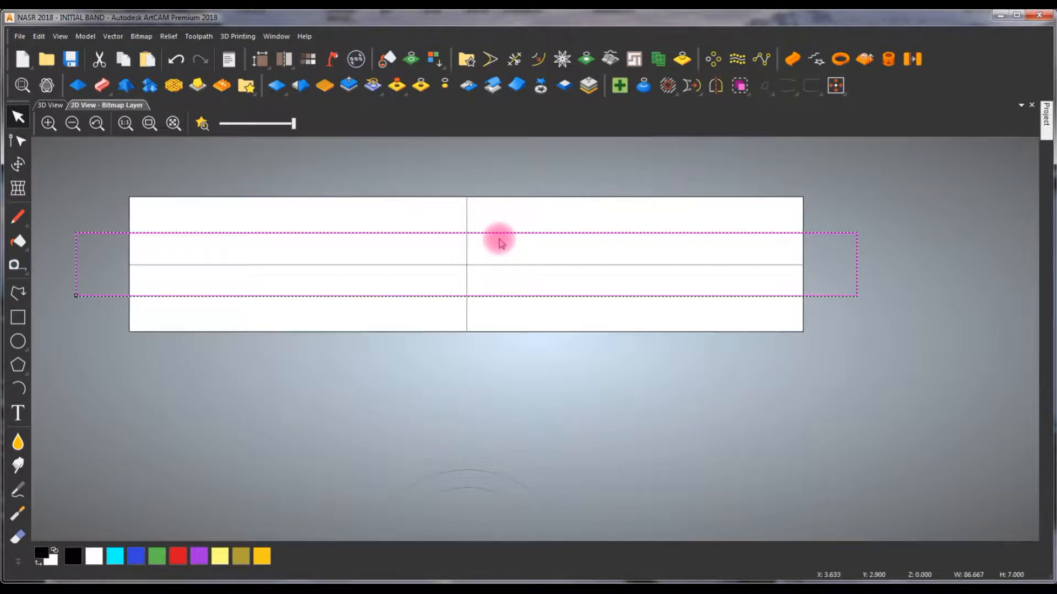
- Raise the rectangle as a plane relief with a 2 mm start height using the Shape Editor, and inspect the band in 3D
double_click(499, 242)
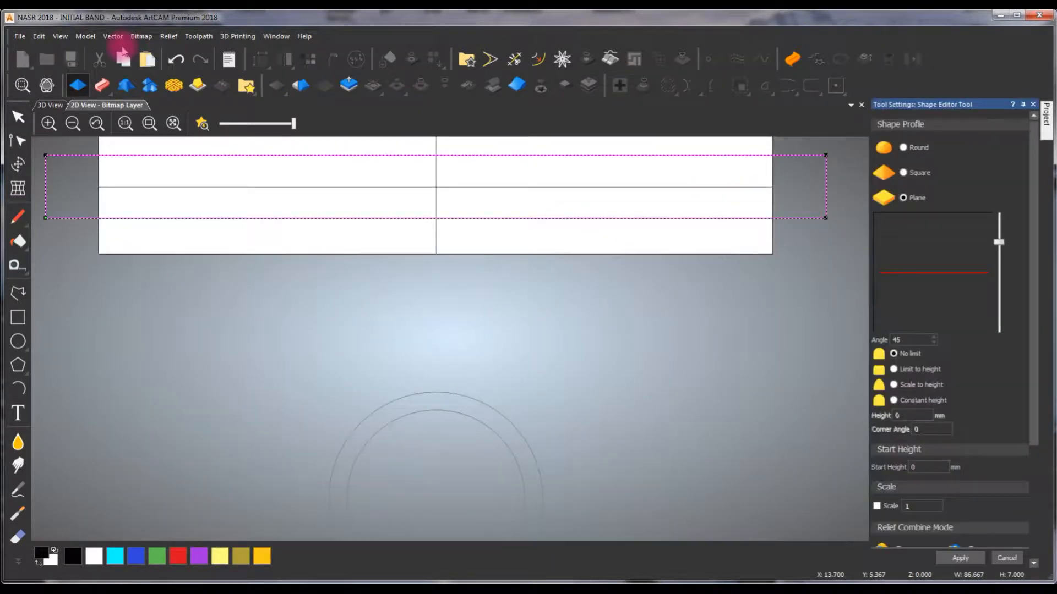
click(50, 104)
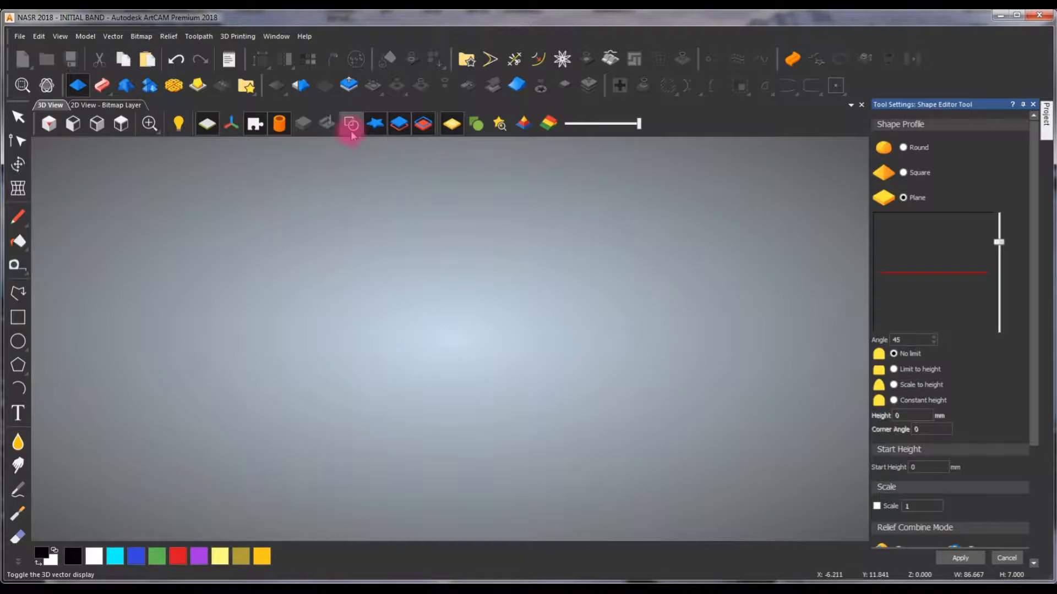
click(934, 468)
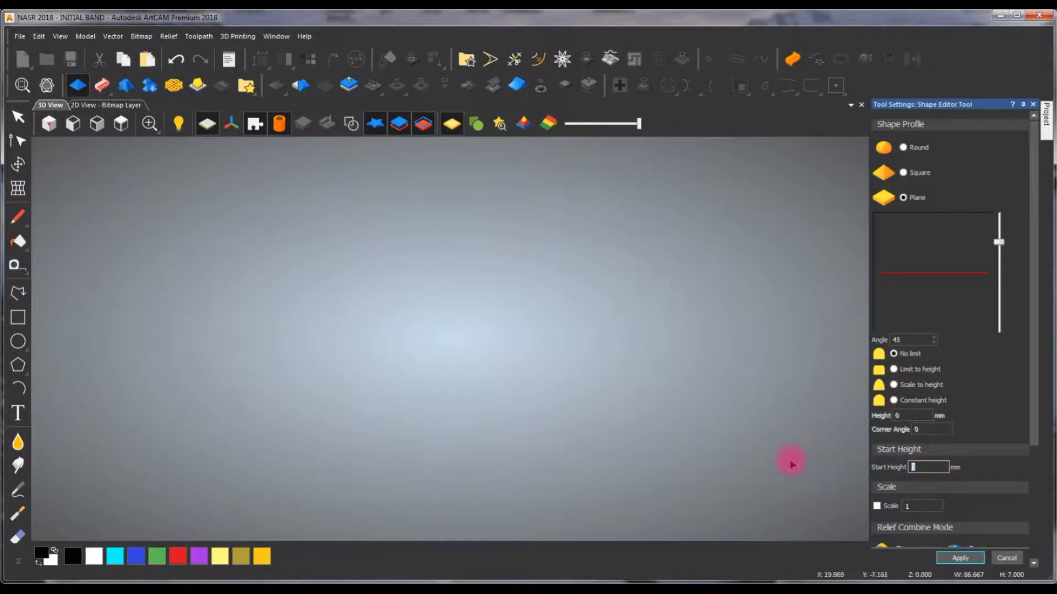
text(2)
key(Return)
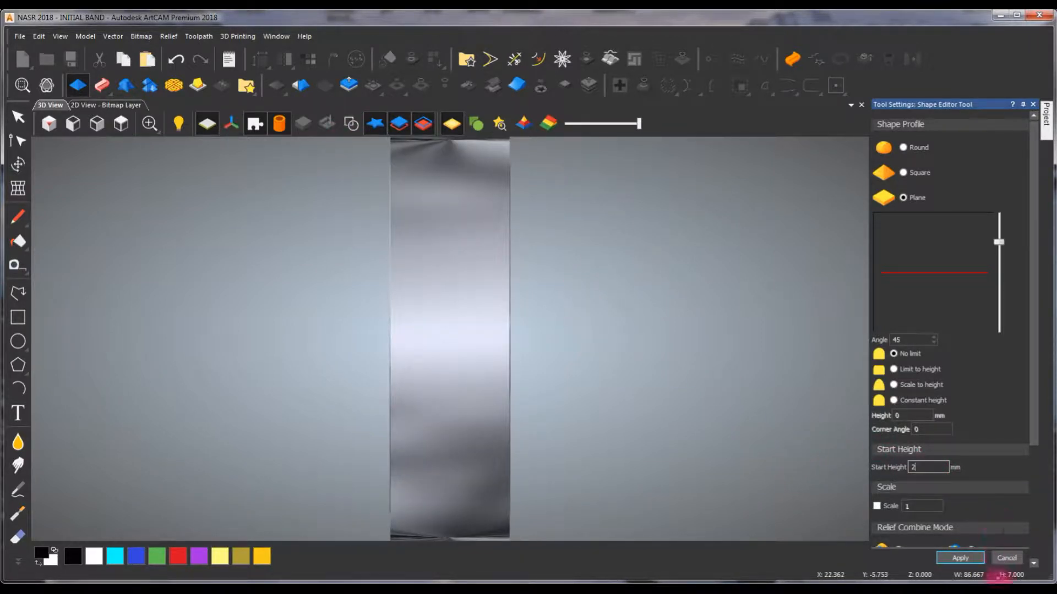
click(1007, 558)
drag(625, 328, 308, 276)
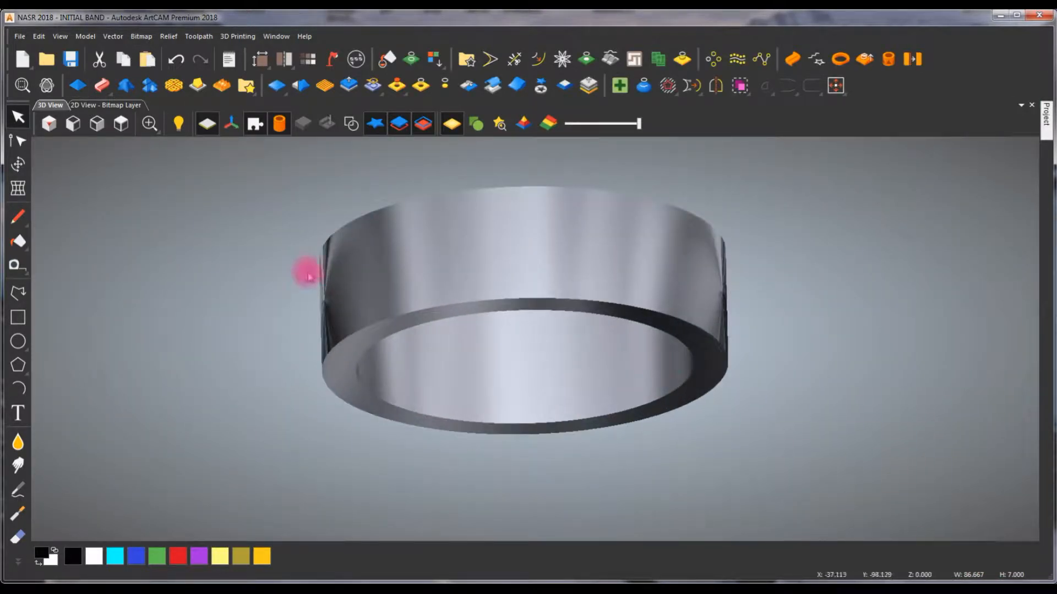
- Return to the 2D layout and turn on the highlighted display of the band's relief area
click(85, 105)
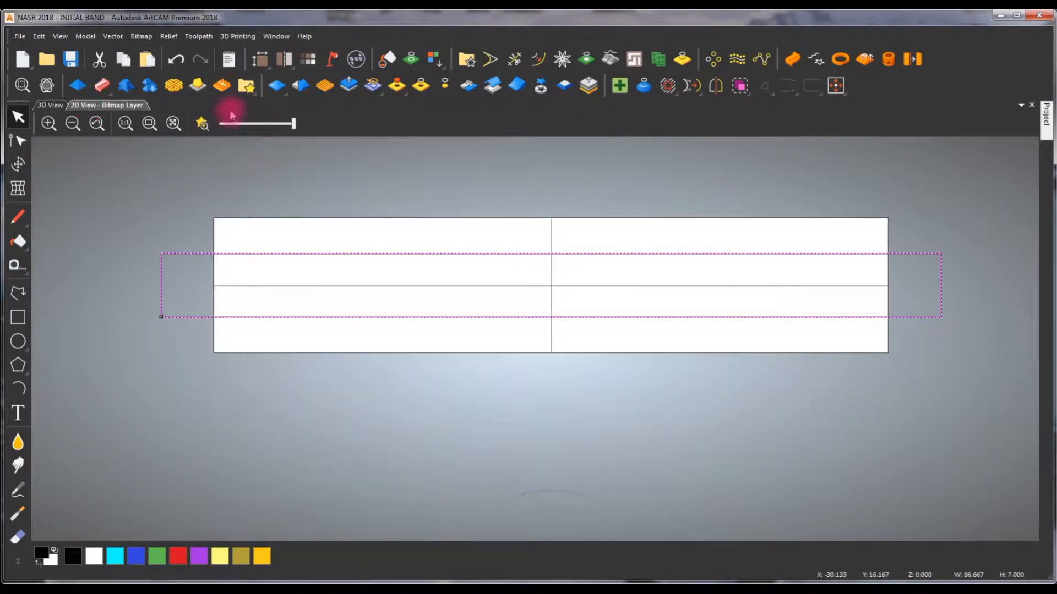
click(202, 123)
scroll(643, 264, down, 1)
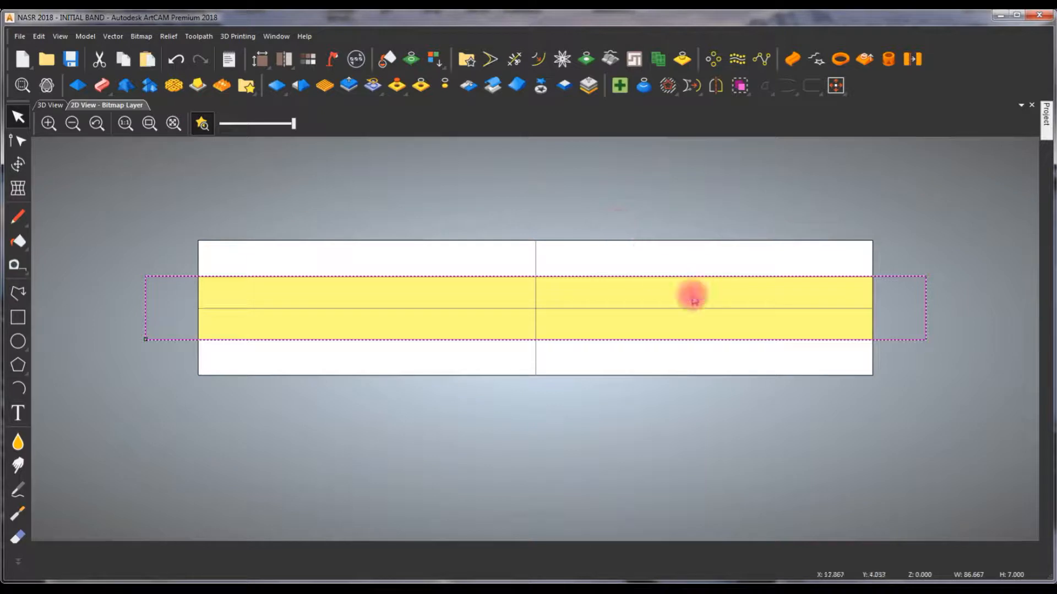
scroll(721, 302, down, 1)
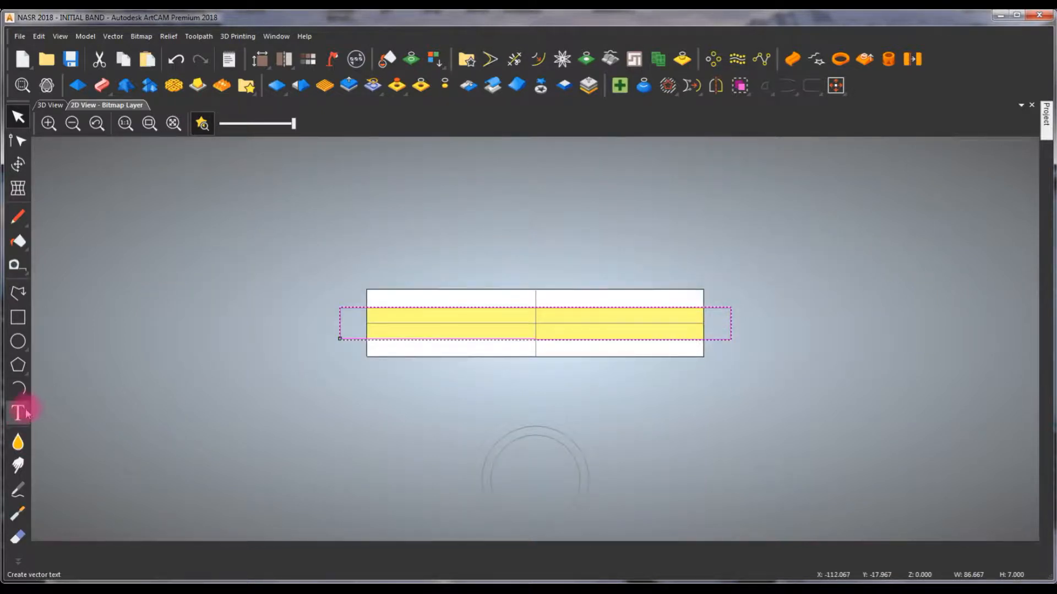
- Start the Text tool and expand its Transform and Spacing settings
click(20, 412)
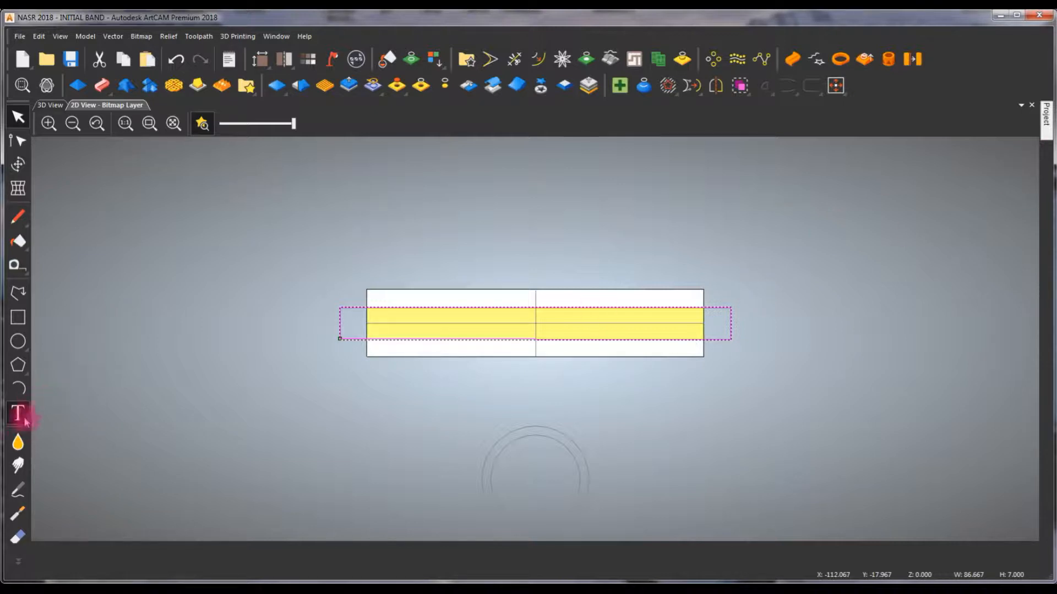
right_click(1049, 131)
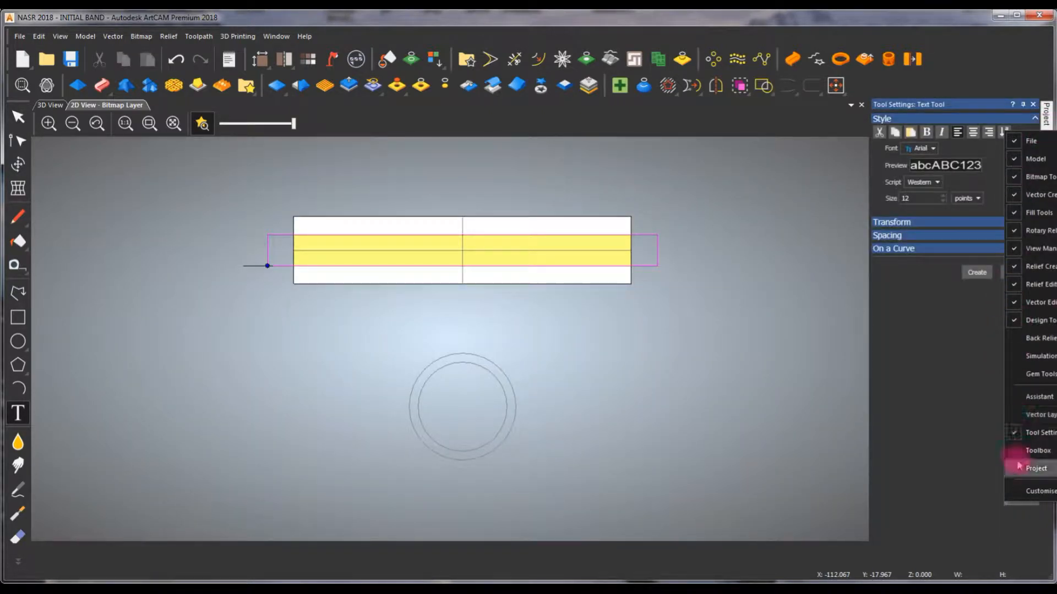
click(1034, 469)
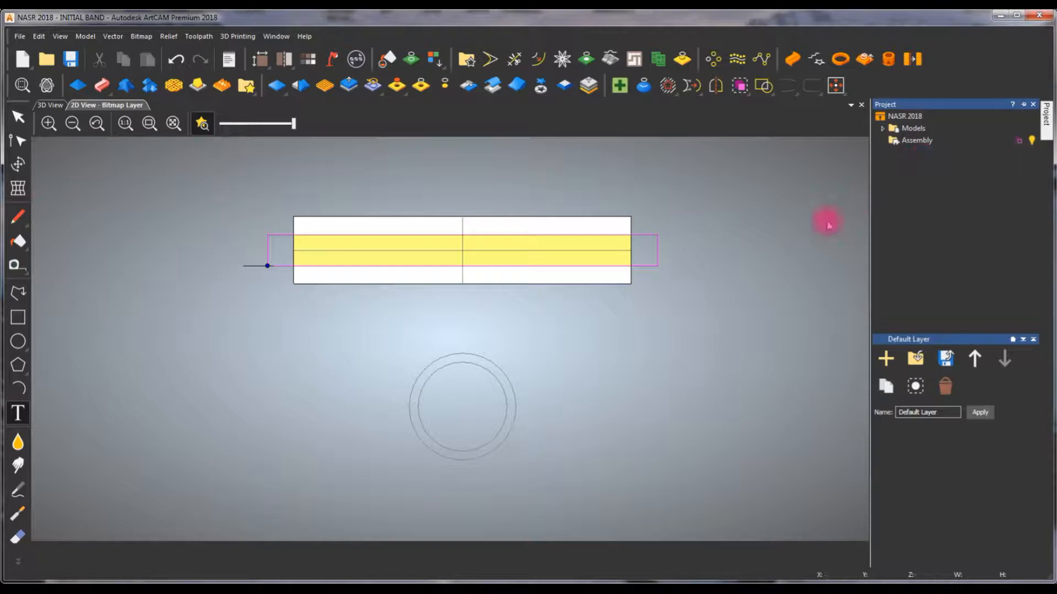
click(1033, 104)
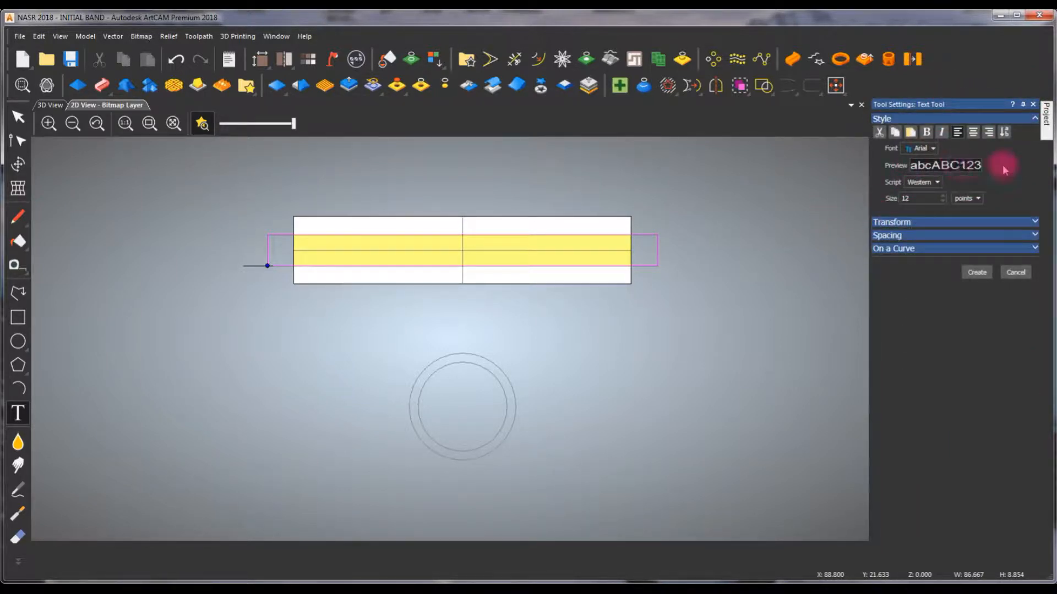
scroll(989, 134, up, 2)
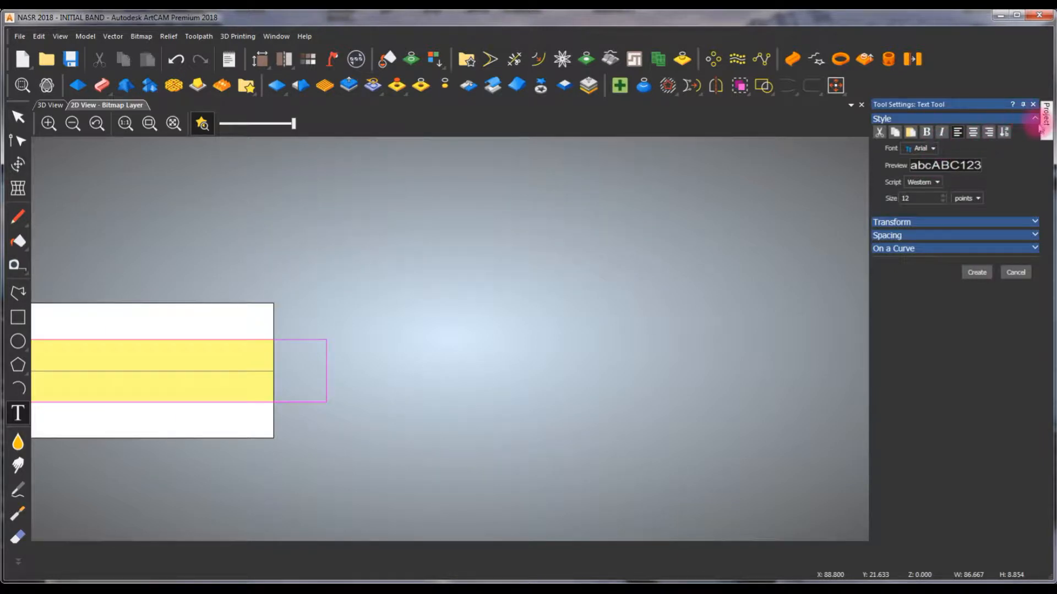
scroll(481, 299, down, 4)
scroll(337, 345, up, 6)
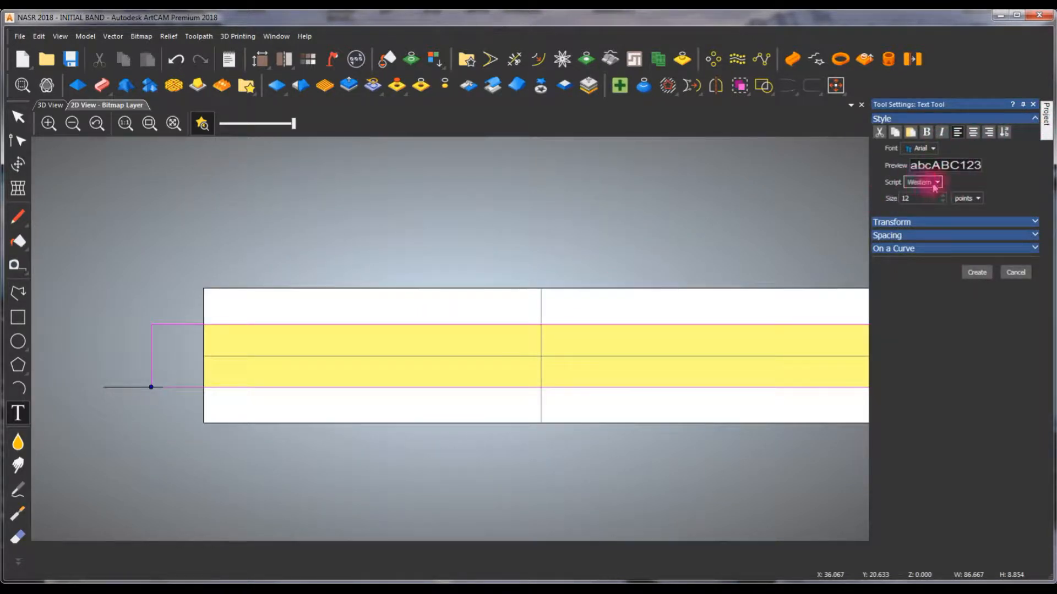
click(1035, 225)
click(1035, 326)
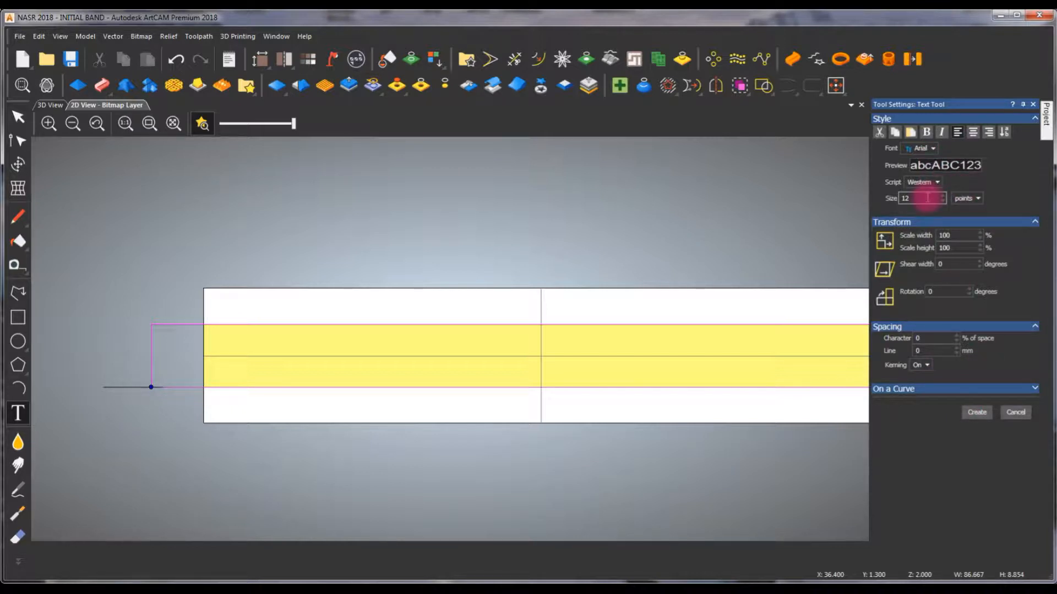
- Restart the Text tool over the band layout and choose points as the text size unit
click(976, 413)
click(23, 421)
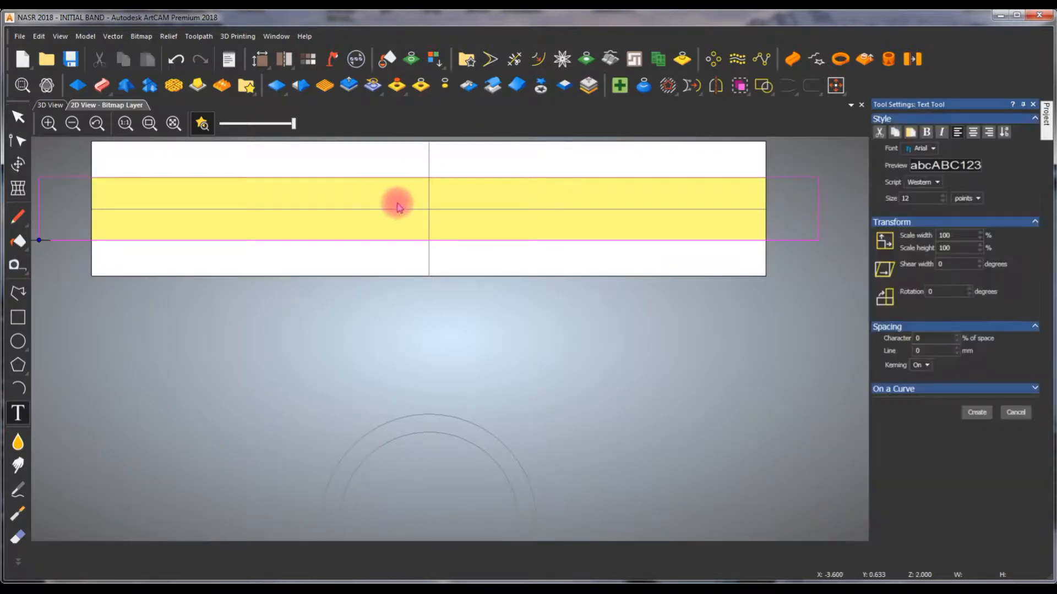
scroll(398, 202, down, 2)
scroll(434, 311, up, 1)
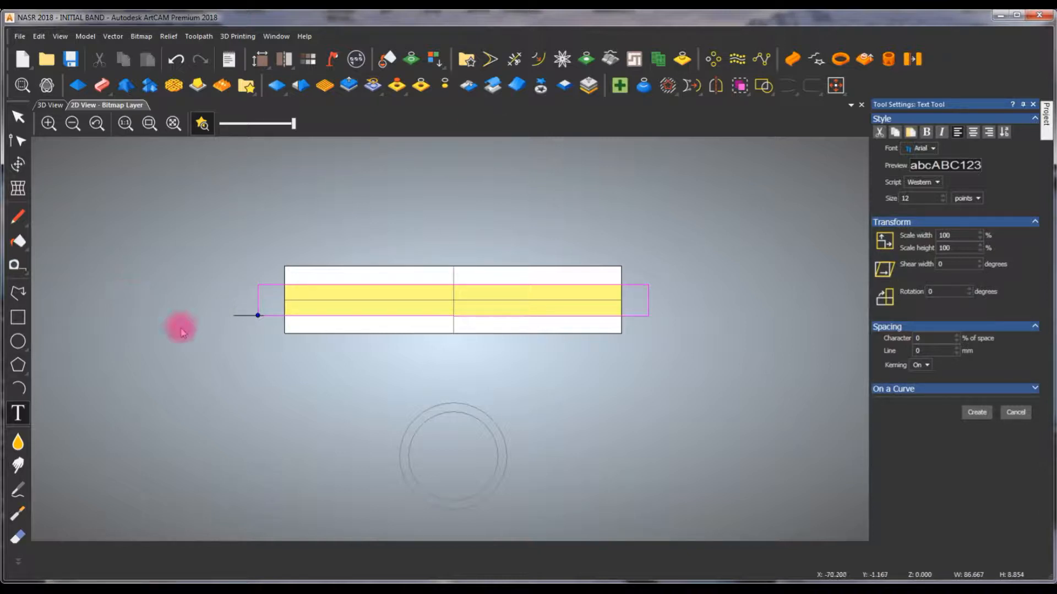
click(979, 200)
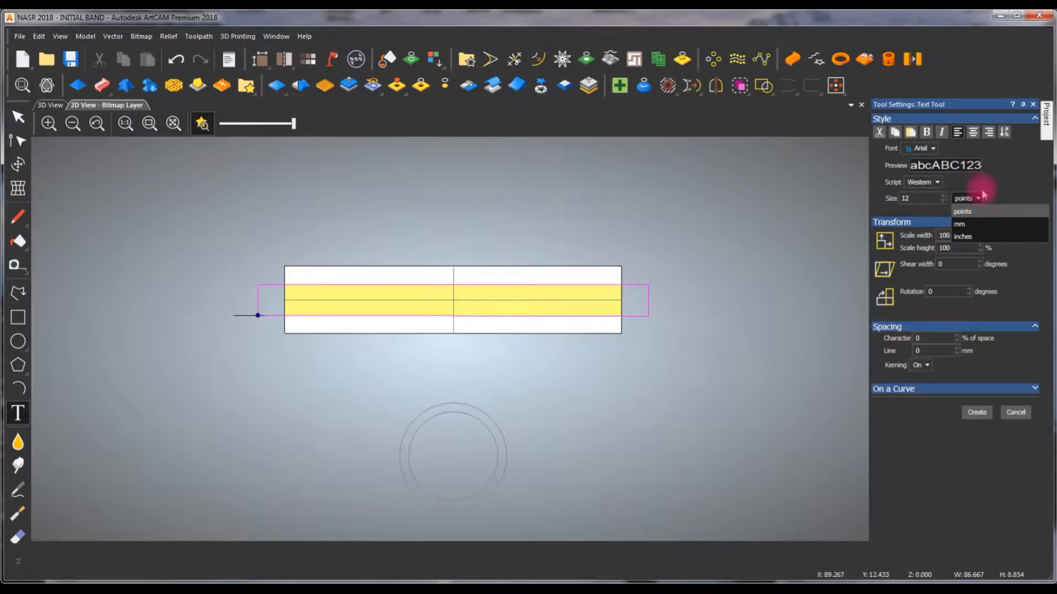
click(977, 214)
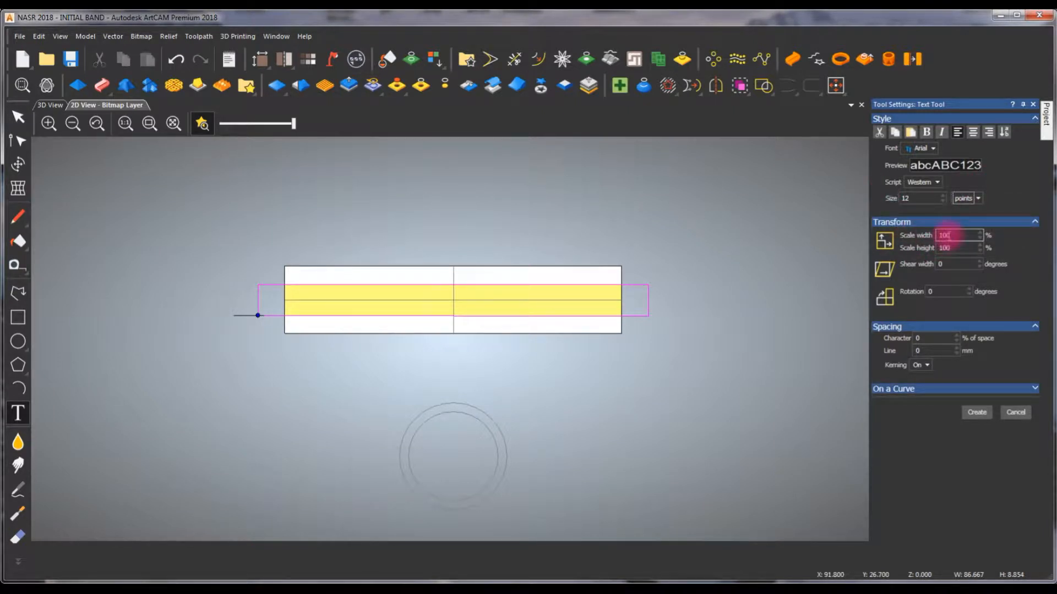
- Examine the list of fonts available for the band's text
scroll(957, 204, down, 1)
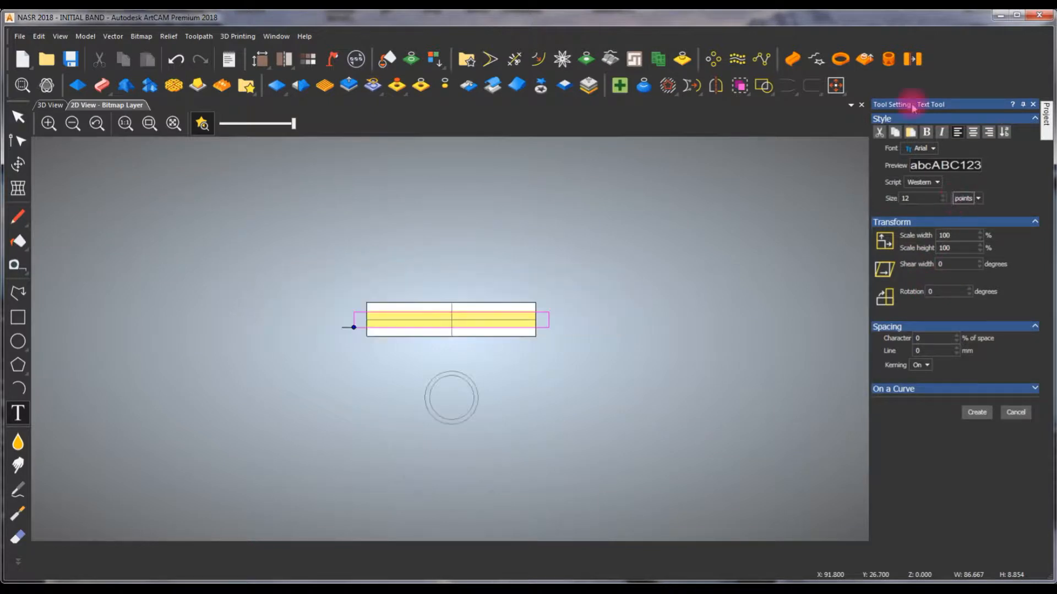
click(934, 150)
click(712, 200)
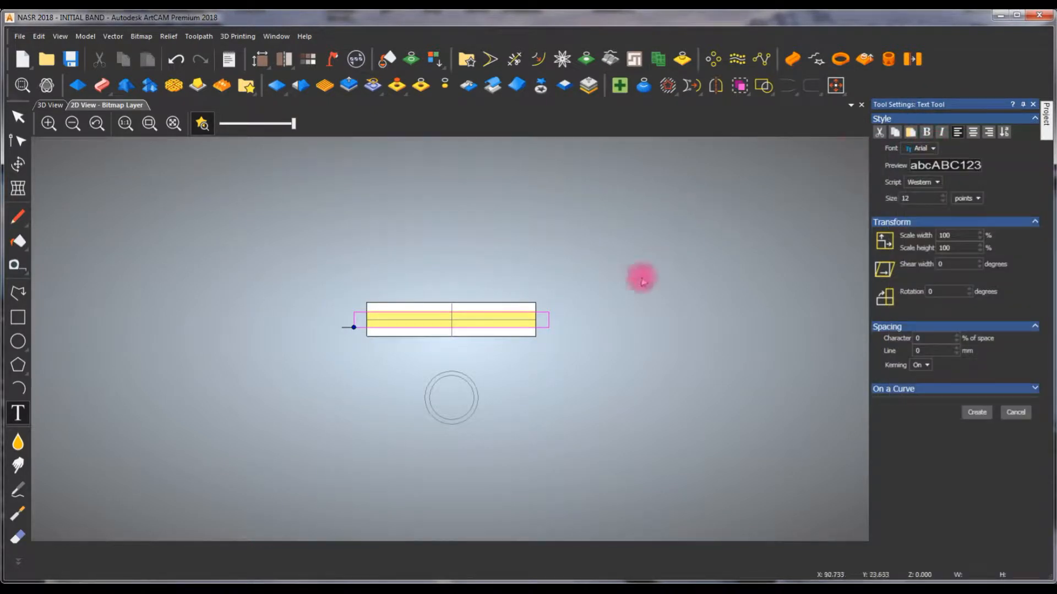
click(935, 148)
click(727, 226)
scroll(532, 290, up, 1)
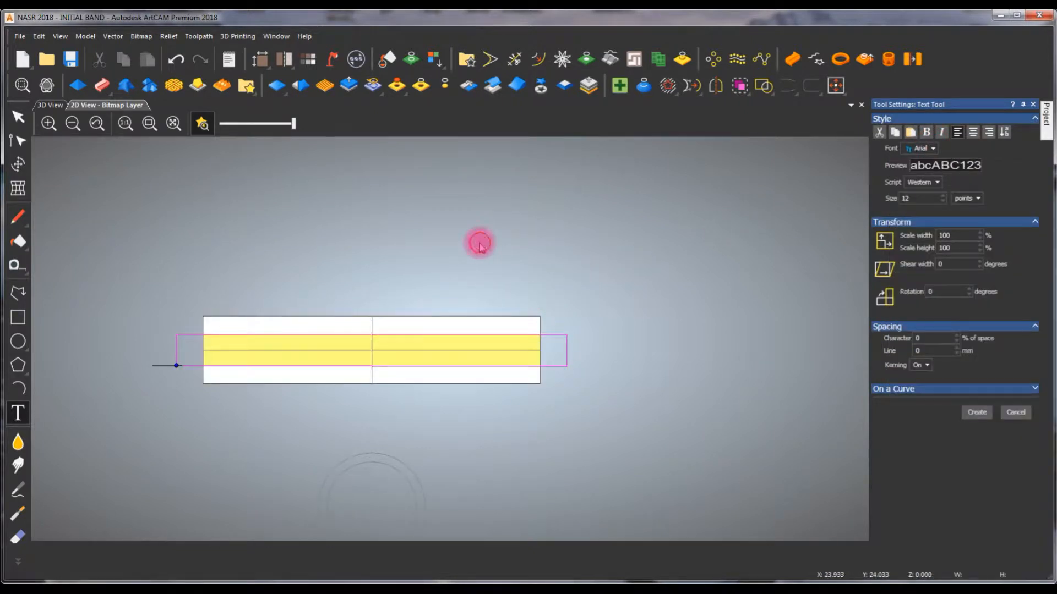
- Add the text NASR in 12-point Arial on the right half of the 2D band layout
click(479, 243)
click(362, 259)
scroll(481, 222, up, 1)
click(19, 411)
click(520, 196)
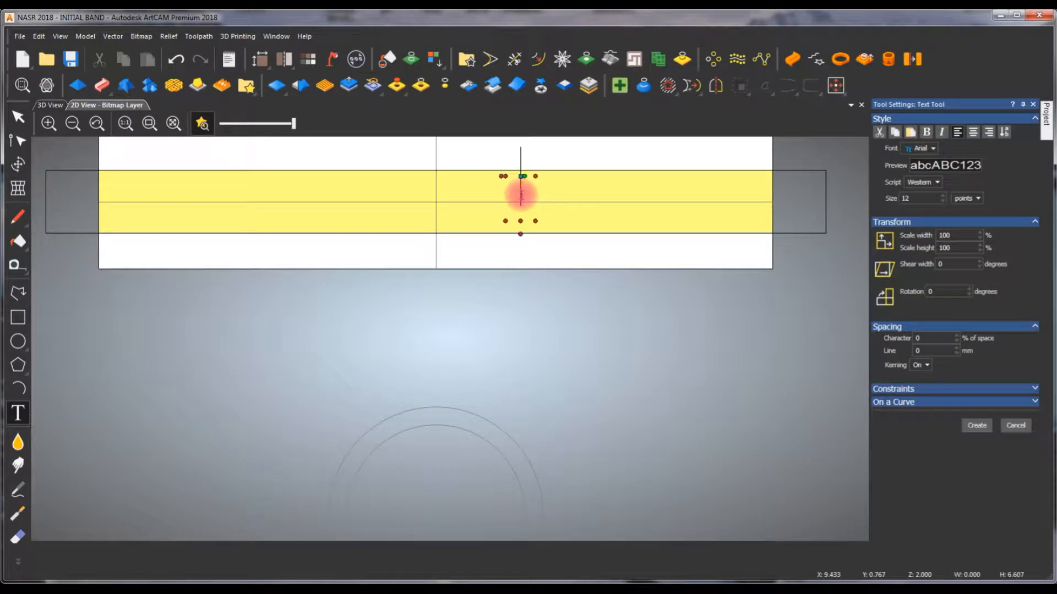
scroll(583, 206, down, 1)
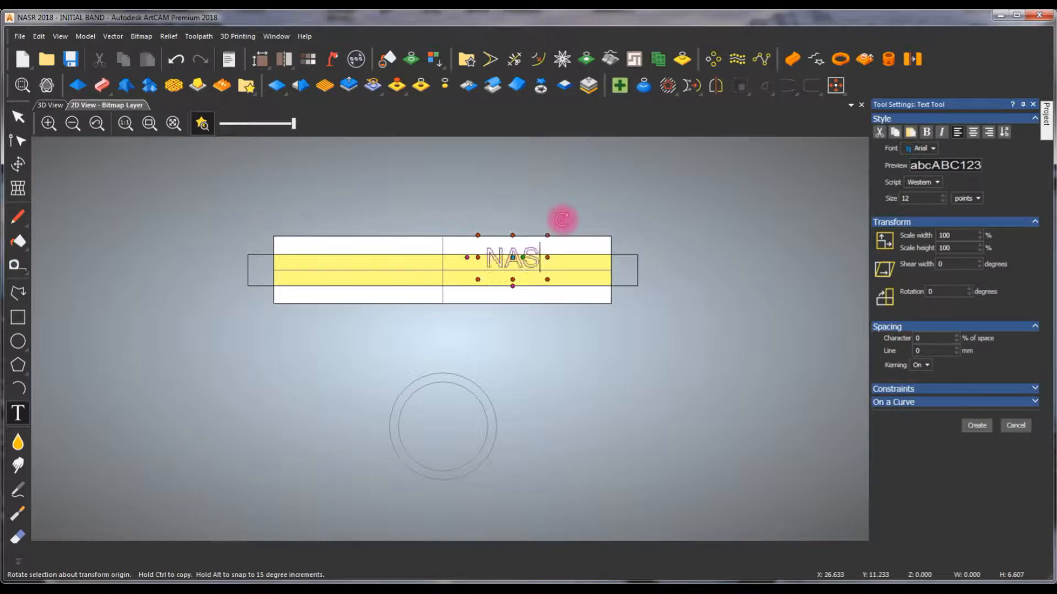
key(Escape)
scroll(588, 235, up, 1)
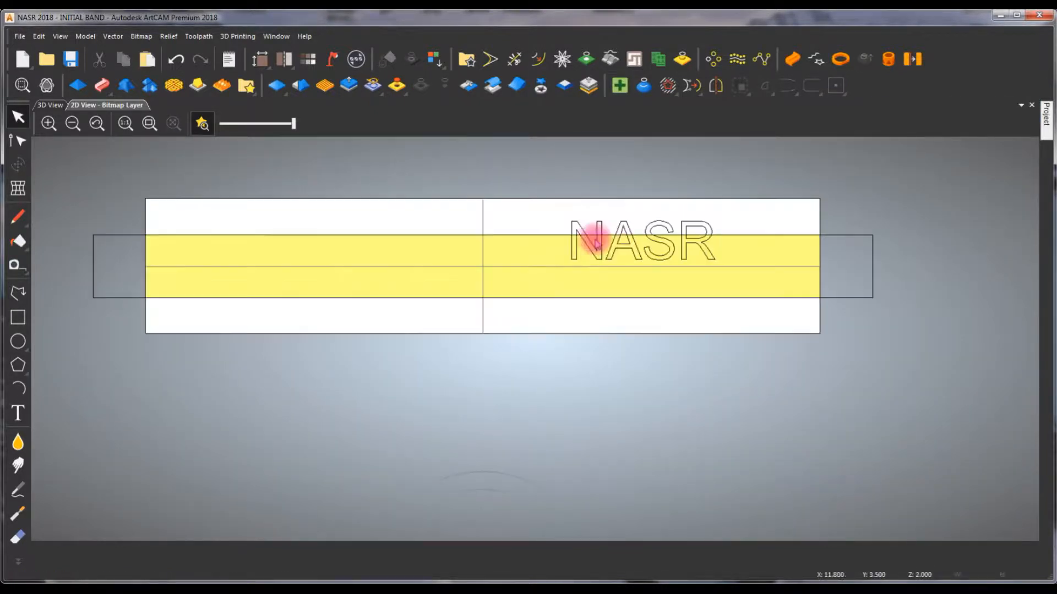
- Centre the NASR text on the band layout and scale it up to about 20.66 mm wide and 5.69 mm high
click(616, 241)
key(F9)
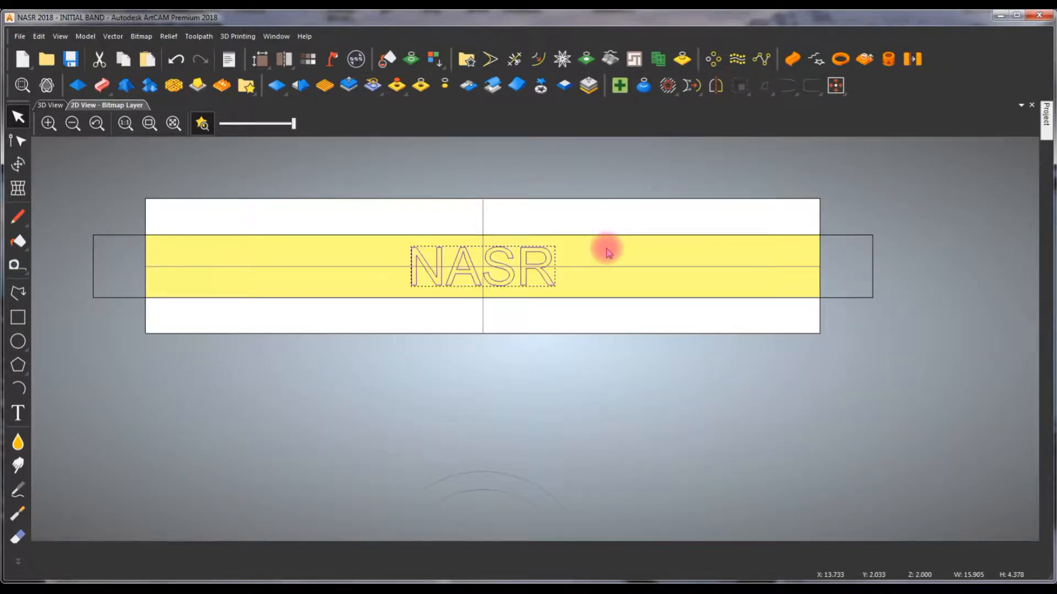
scroll(493, 268, up, 1)
key(ctrl+t)
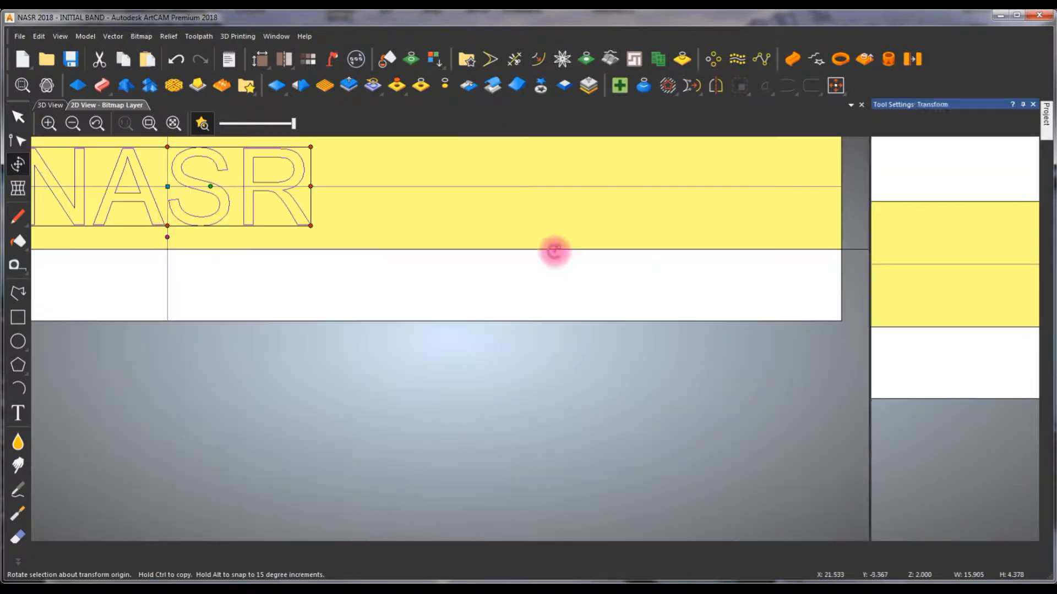
scroll(293, 152, down, 1)
scroll(307, 268, up, 1)
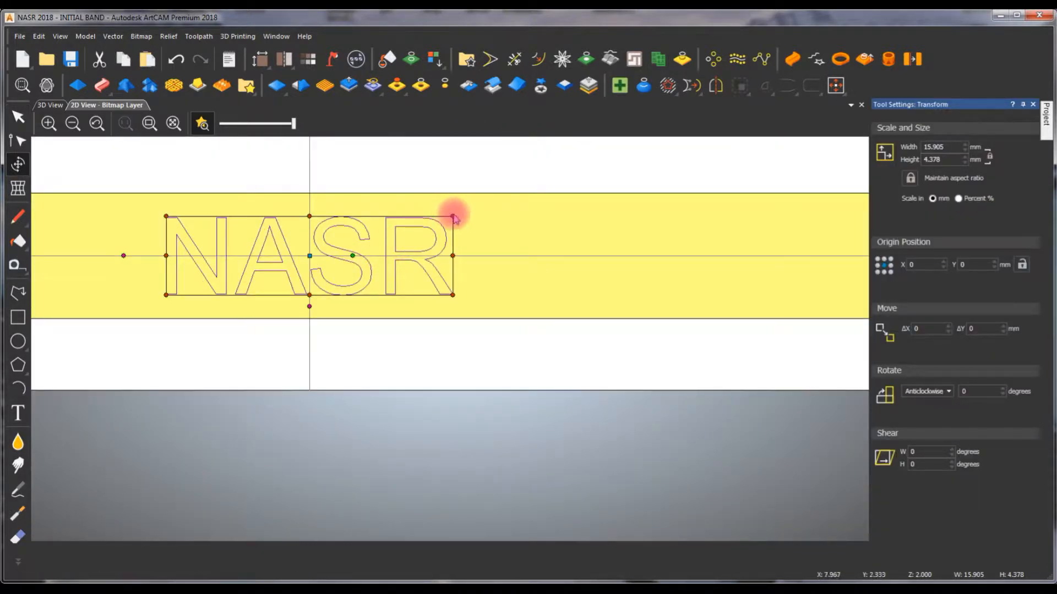
drag(453, 217, 538, 299)
key(F9)
click(408, 159)
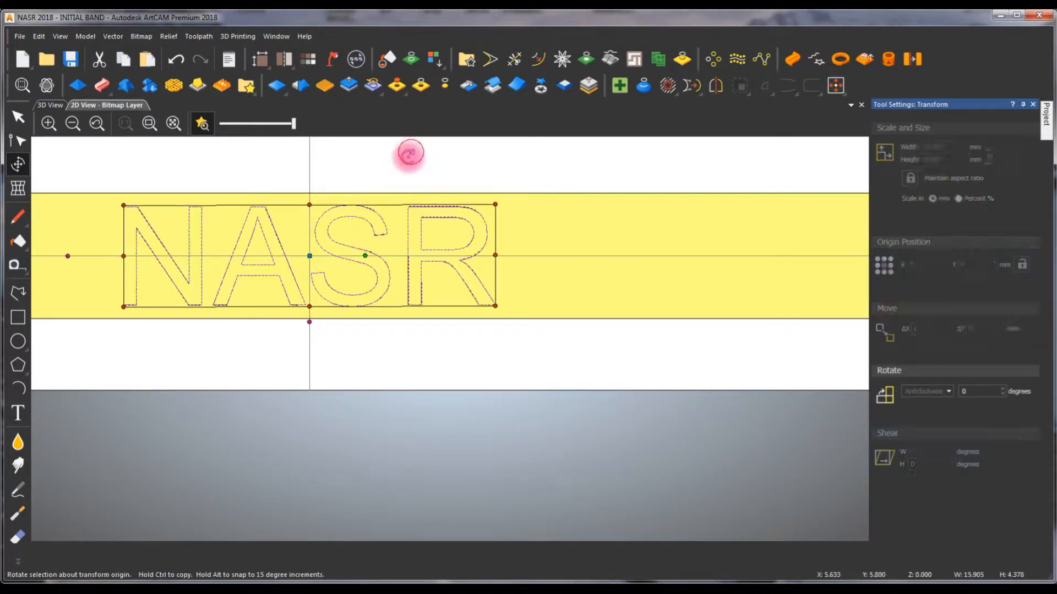
scroll(445, 267, down, 1)
scroll(405, 290, up, 1)
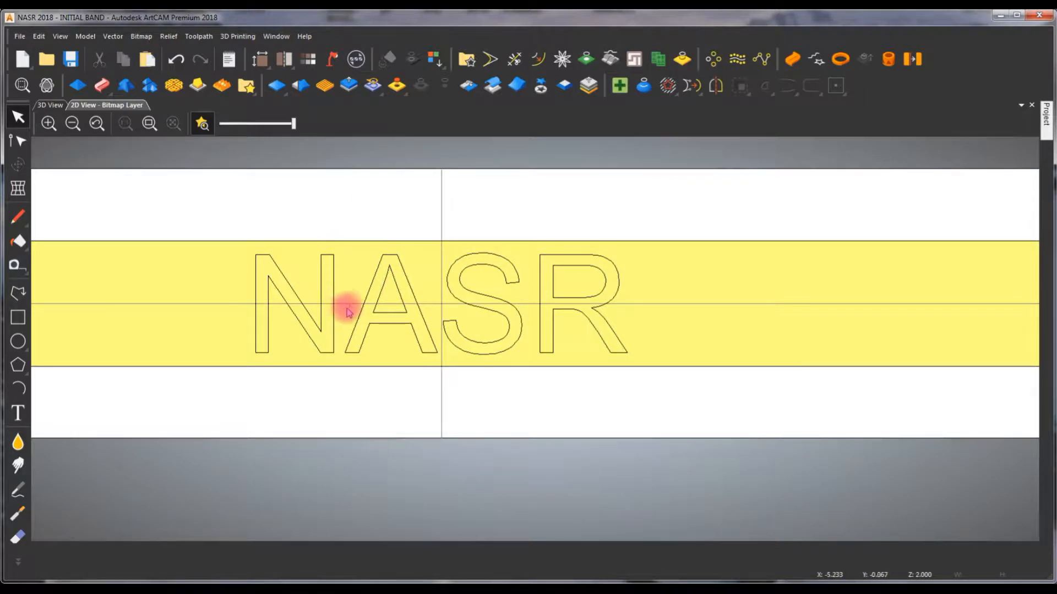
- Show the vectors in the 3D view and examine the NASR text's placement against the ring in isometric view
click(377, 286)
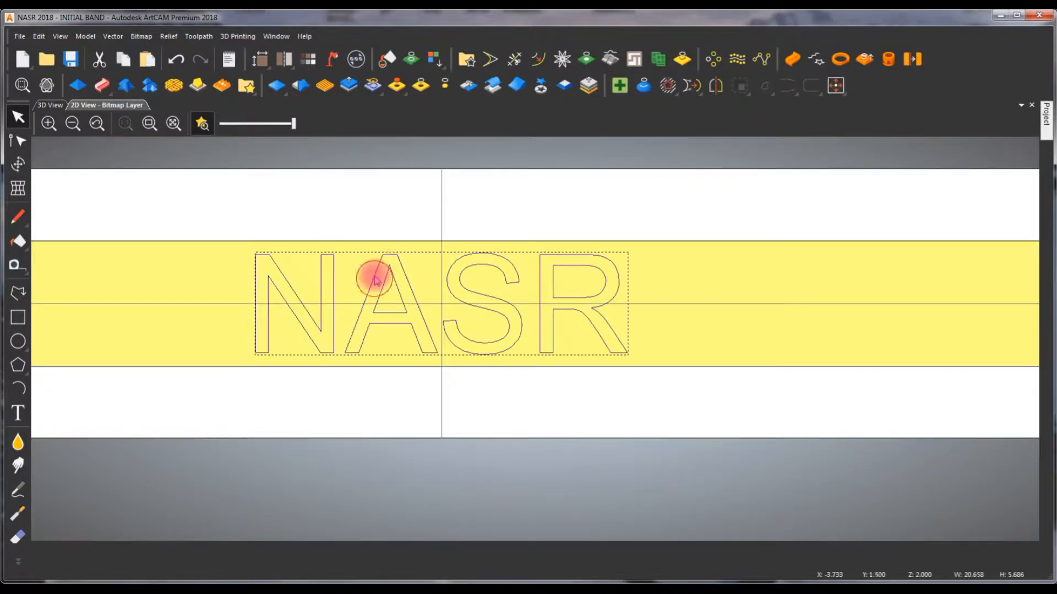
click(51, 105)
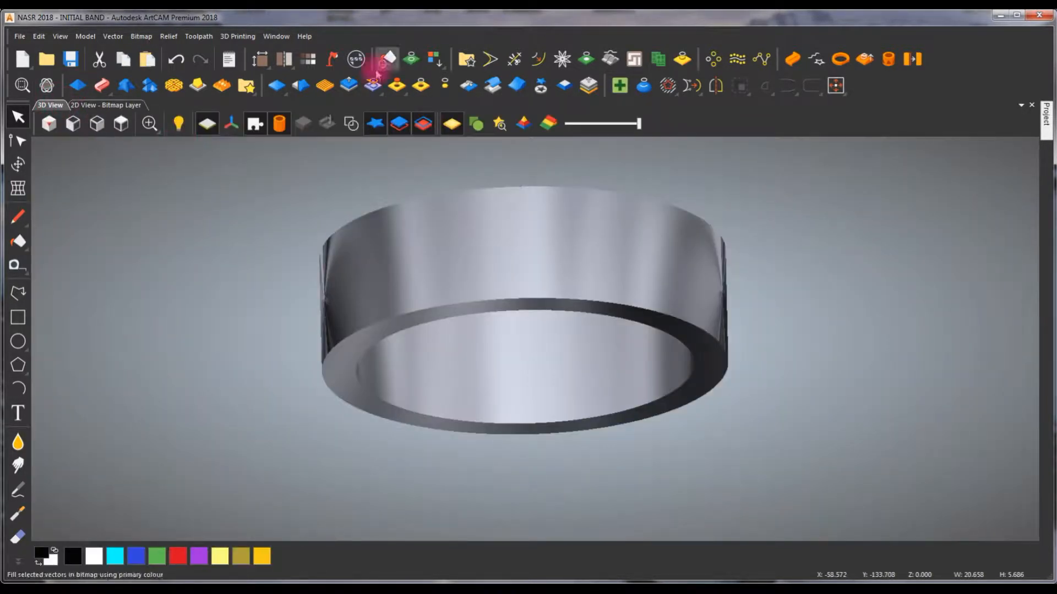
click(349, 125)
drag(468, 240, 439, 214)
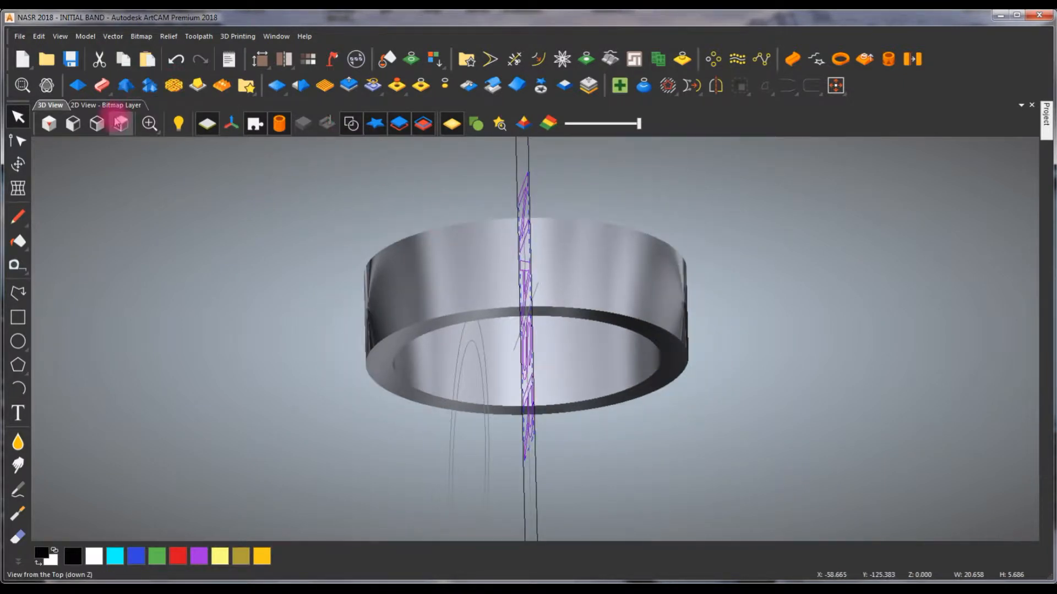
click(74, 124)
click(97, 123)
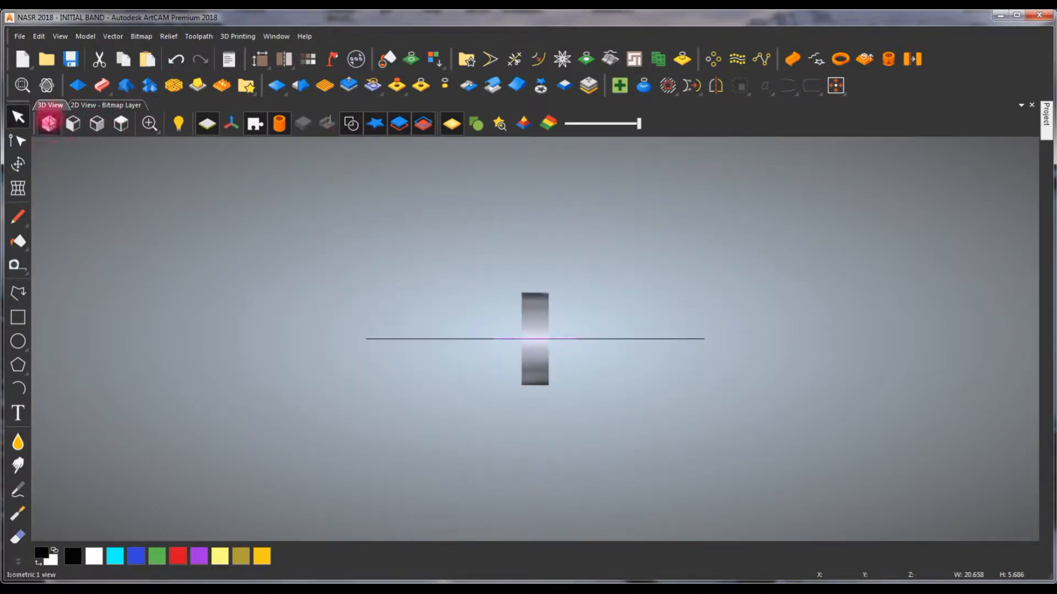
click(50, 124)
scroll(424, 263, up, 1)
scroll(534, 337, up, 3)
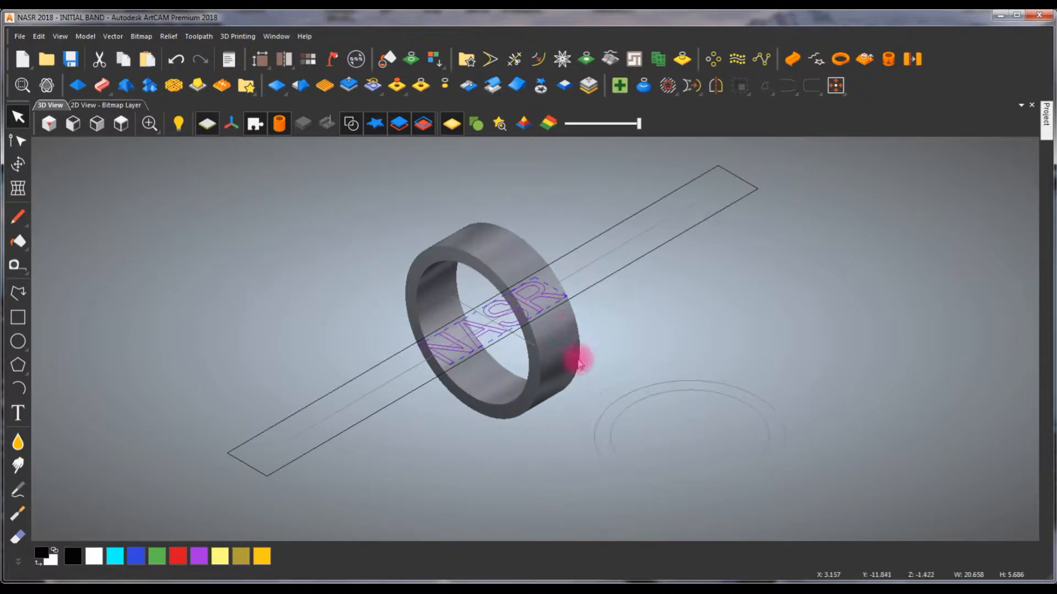
scroll(592, 357, up, 2)
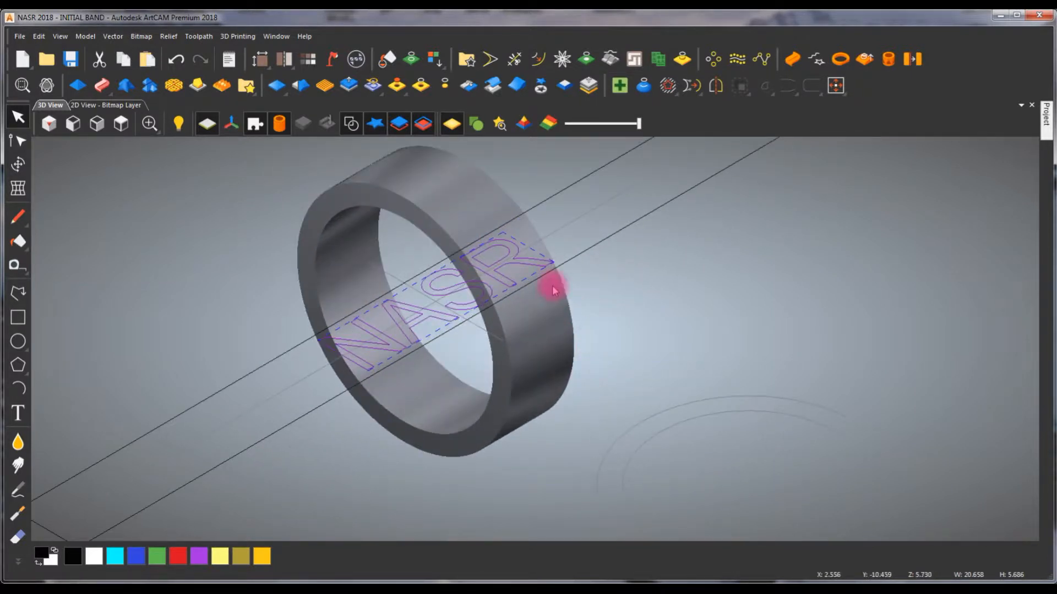
scroll(572, 297, down, 2)
drag(637, 337, 535, 436)
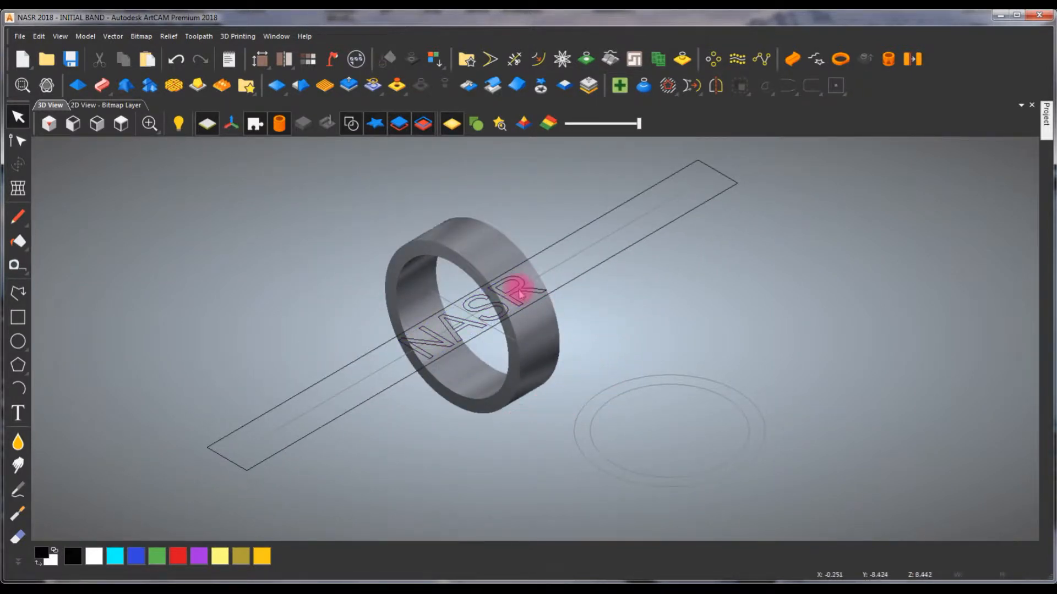
- Zero the relief inside the NASR text vector and hide the vectors in the 3D view
click(504, 319)
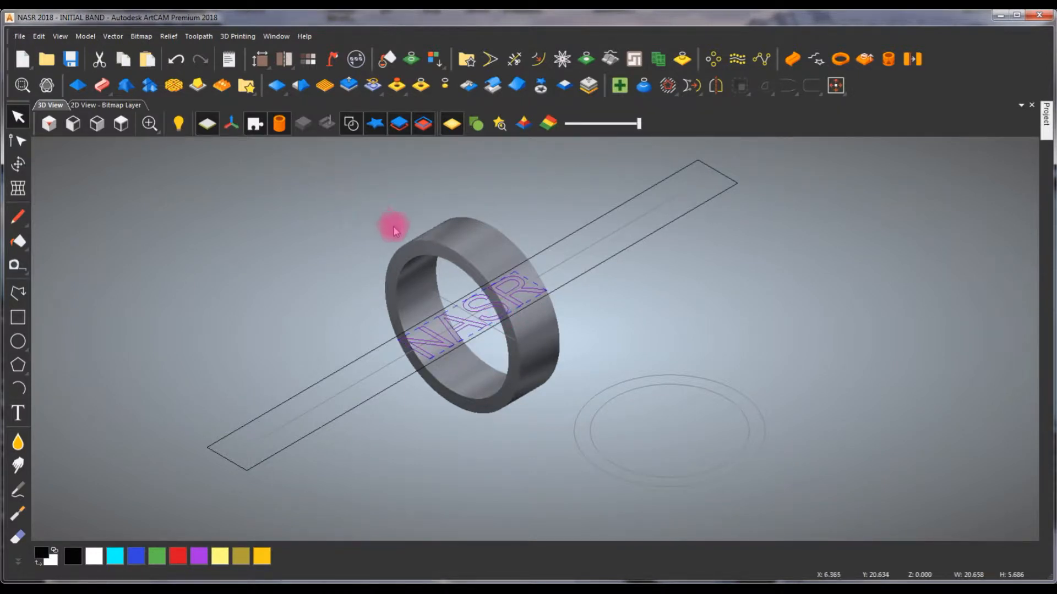
click(420, 87)
drag(460, 212, 463, 236)
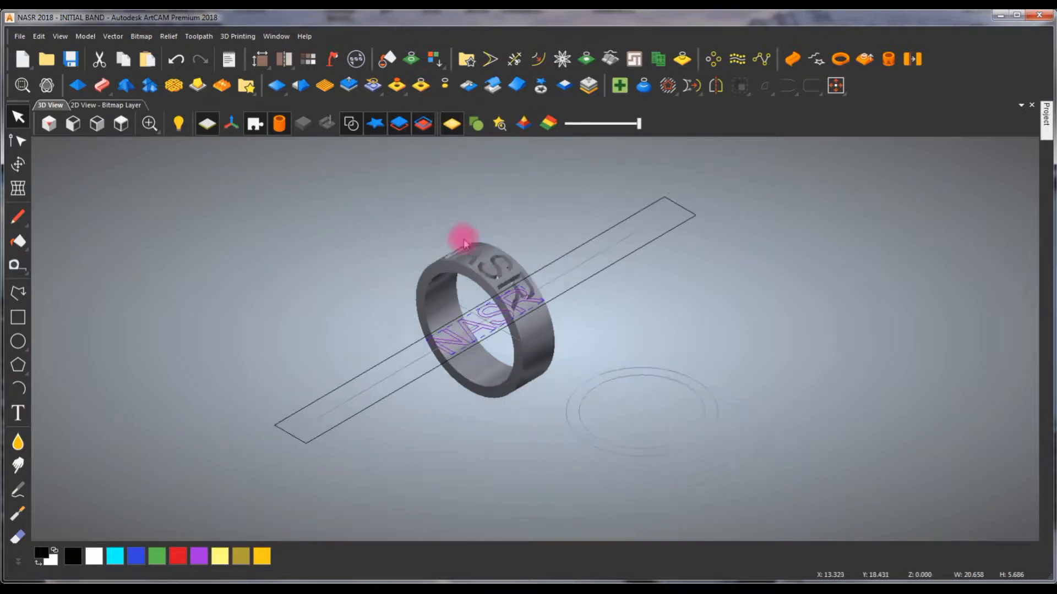
click(350, 125)
drag(394, 266, 430, 240)
drag(225, 297, 225, 332)
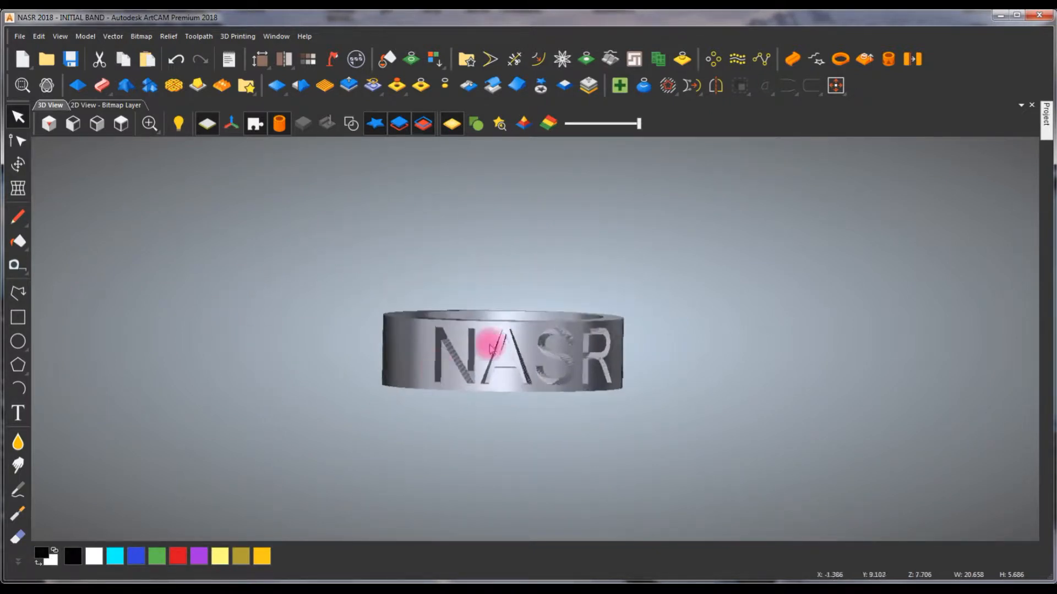
- Inspect the letters in the 2D layout and undo zeroing the relief inside the NASR text
click(105, 105)
scroll(433, 333, up, 2)
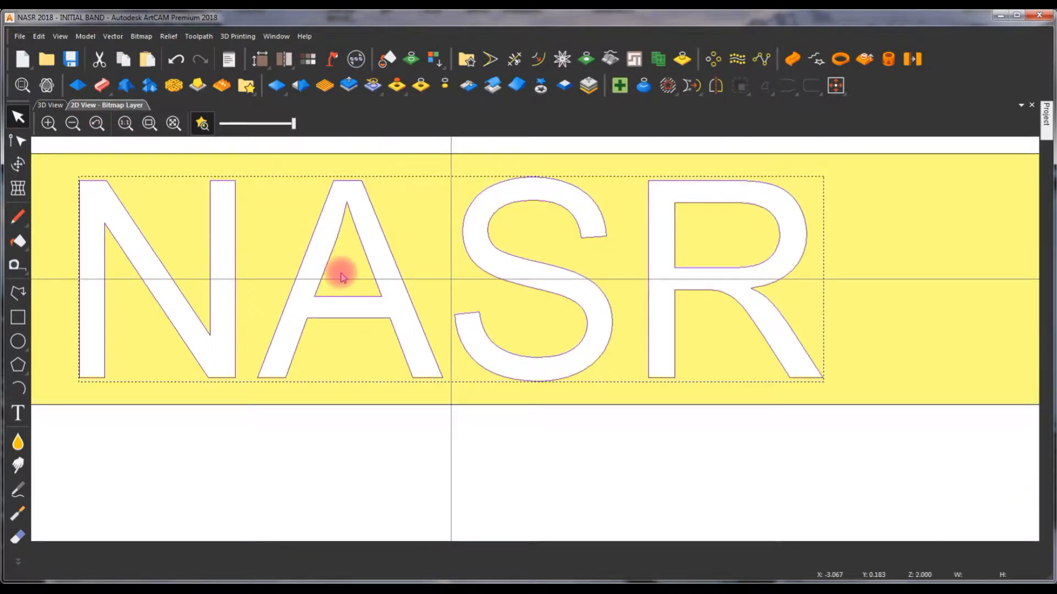
scroll(335, 312, up, 2)
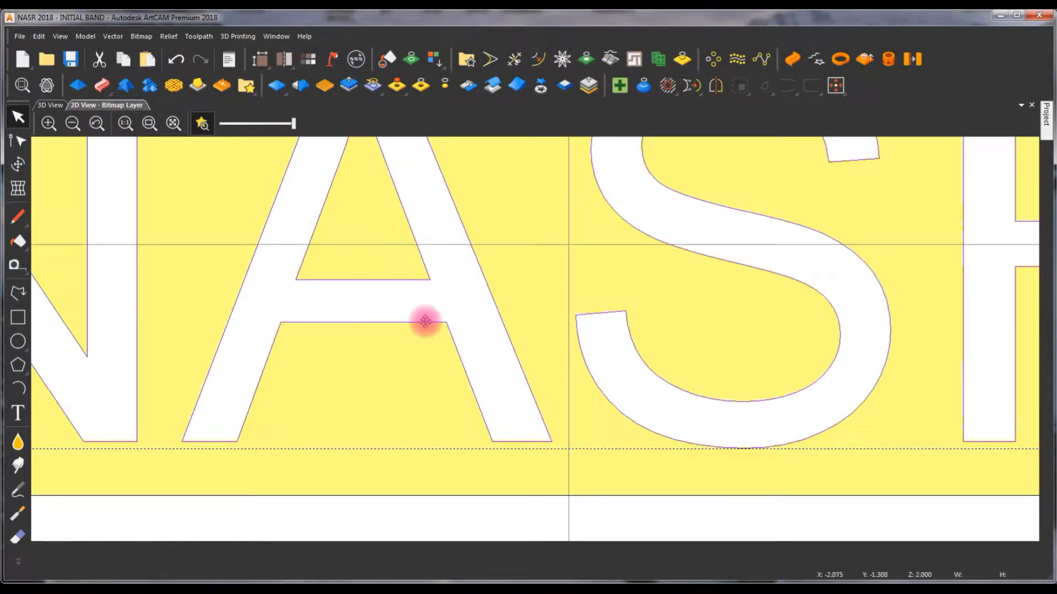
scroll(463, 330, down, 2)
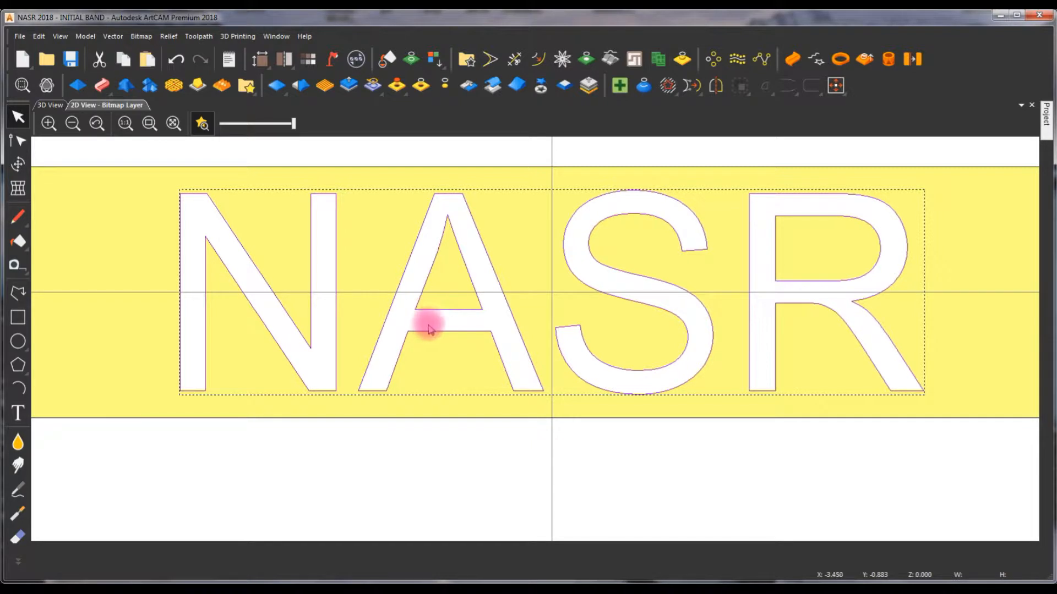
click(412, 444)
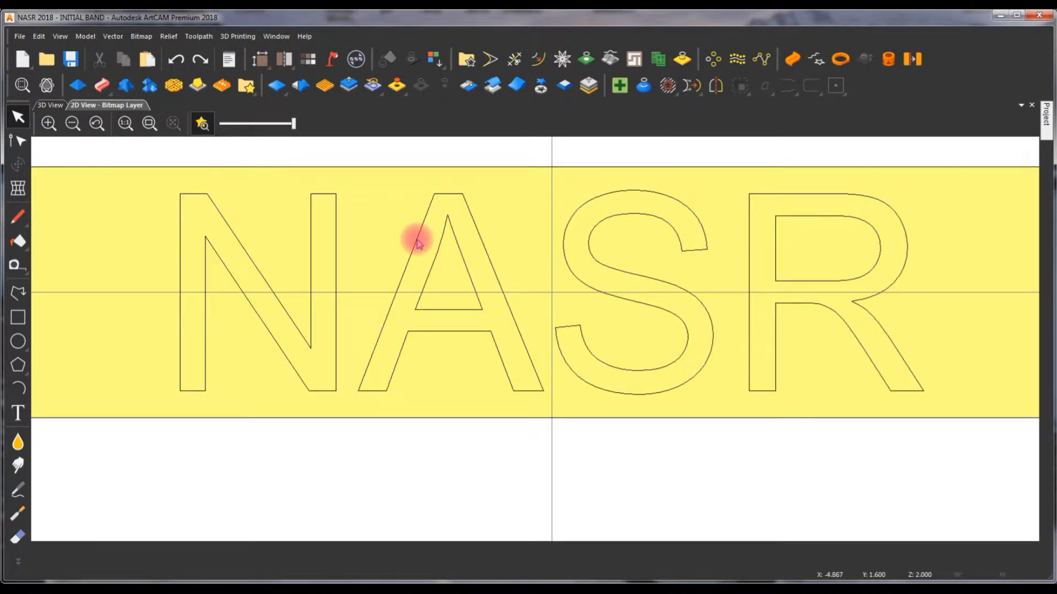
scroll(692, 263, down, 4)
scroll(644, 287, up, 2)
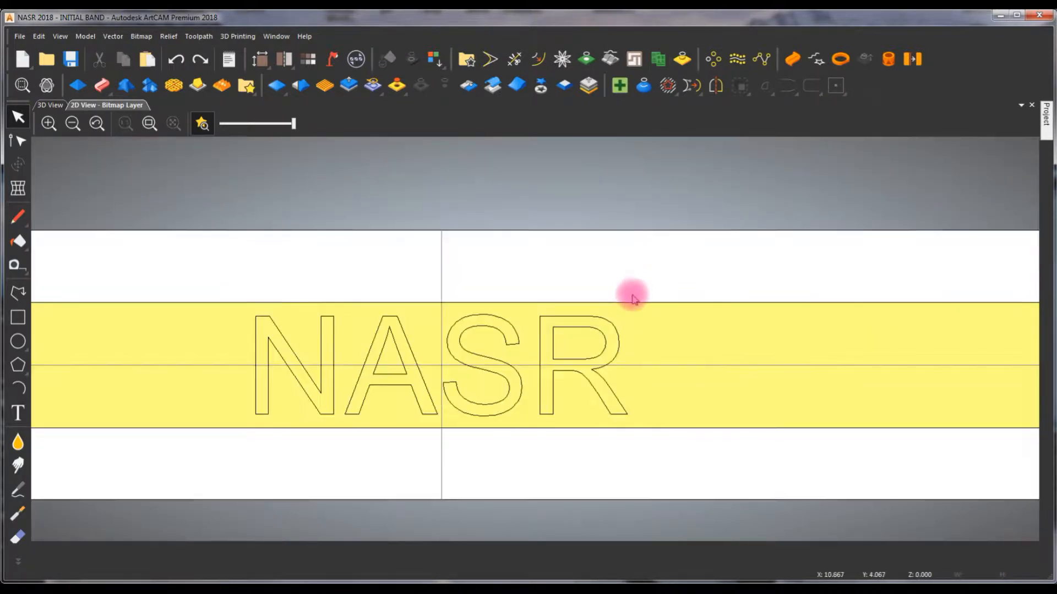
- Hide the relief preview in the 2D layout and fill the NASR text vector with red
click(597, 325)
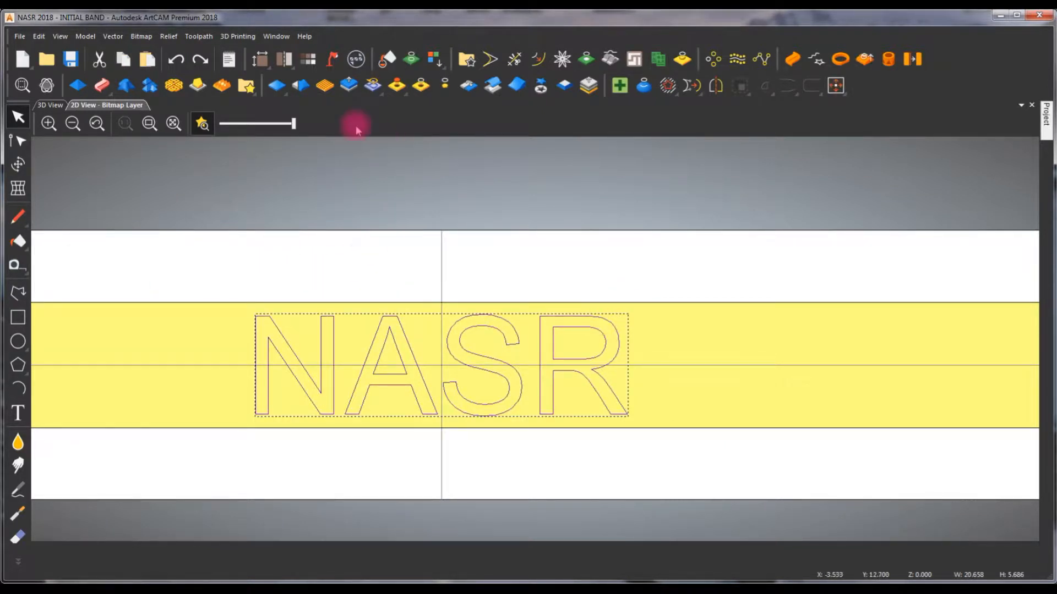
click(385, 59)
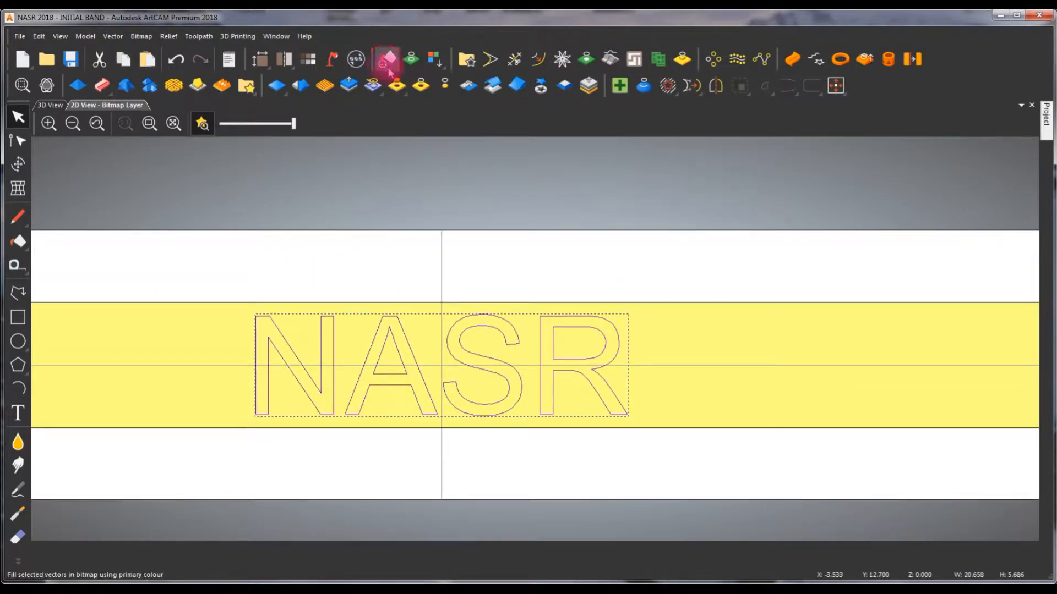
click(204, 123)
click(178, 557)
click(387, 59)
click(545, 252)
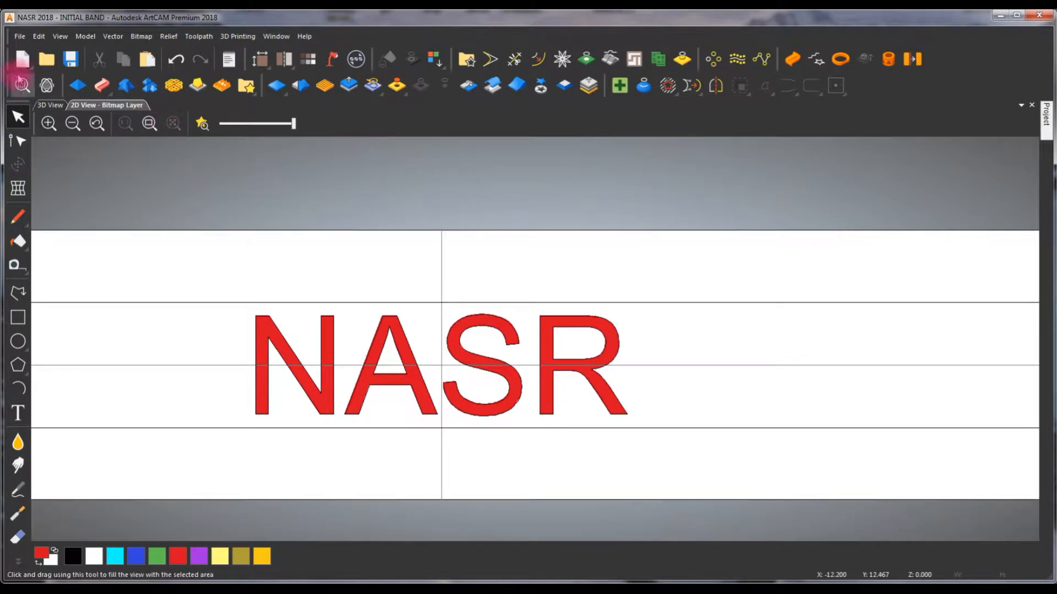
- Zero the relief under the red-filled NASR letters and inspect the band in 3D with the vectors hidden
click(58, 106)
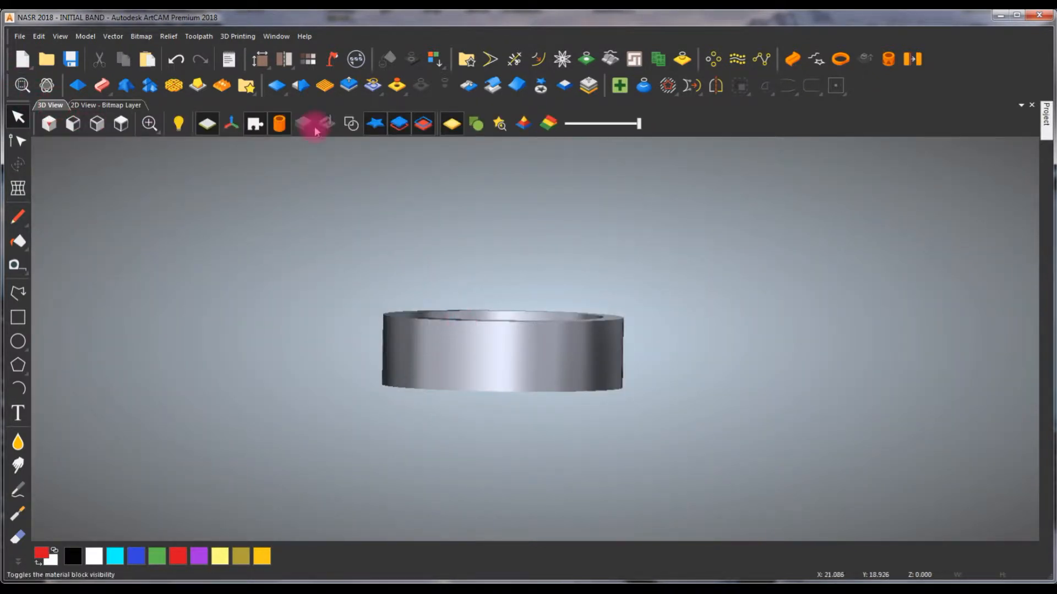
click(355, 129)
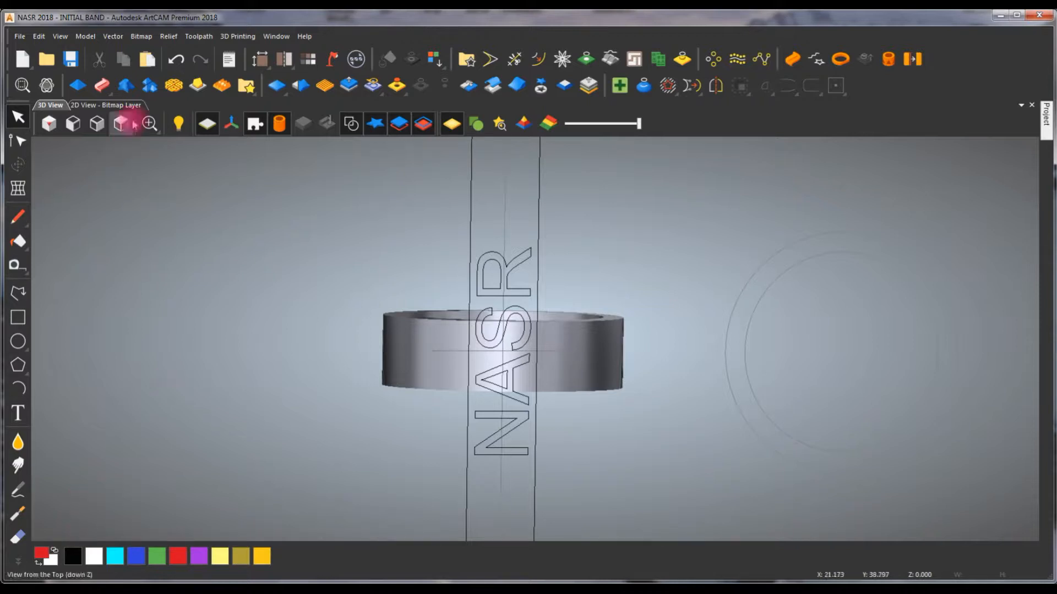
click(113, 105)
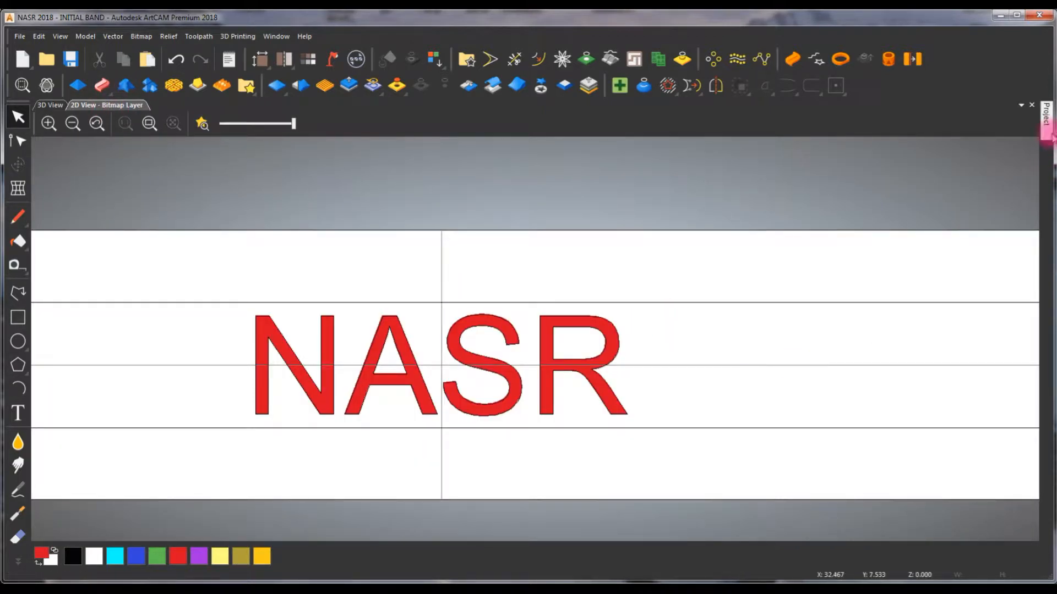
click(1048, 132)
click(199, 565)
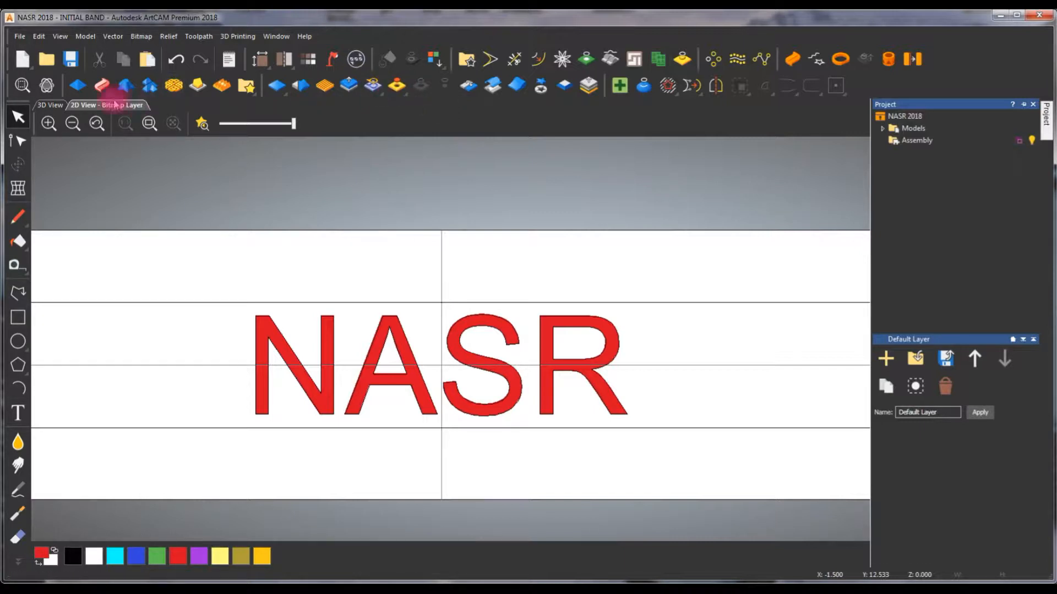
click(47, 106)
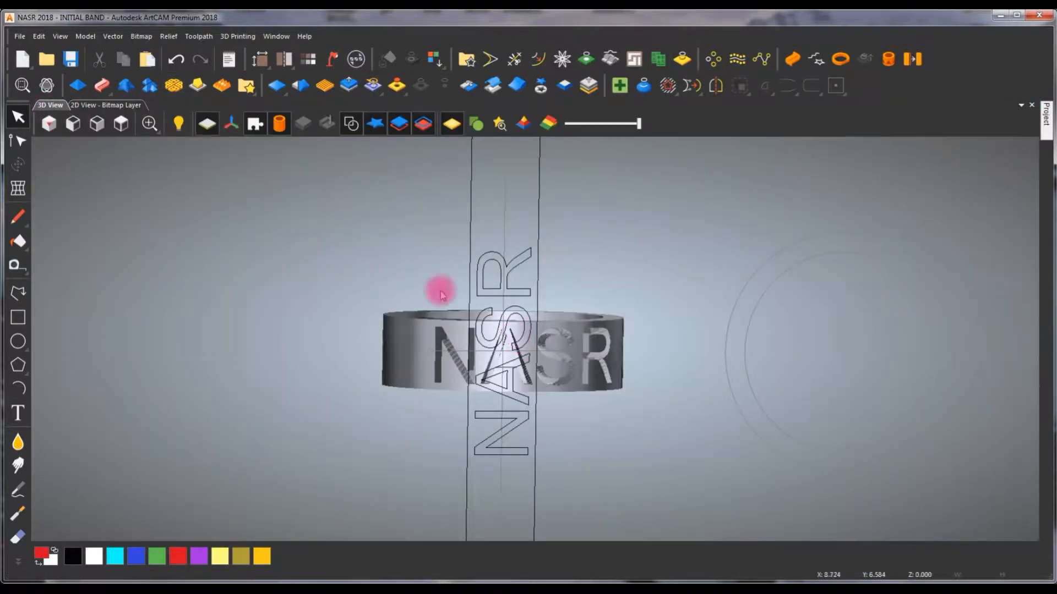
click(351, 122)
scroll(530, 377, up, 2)
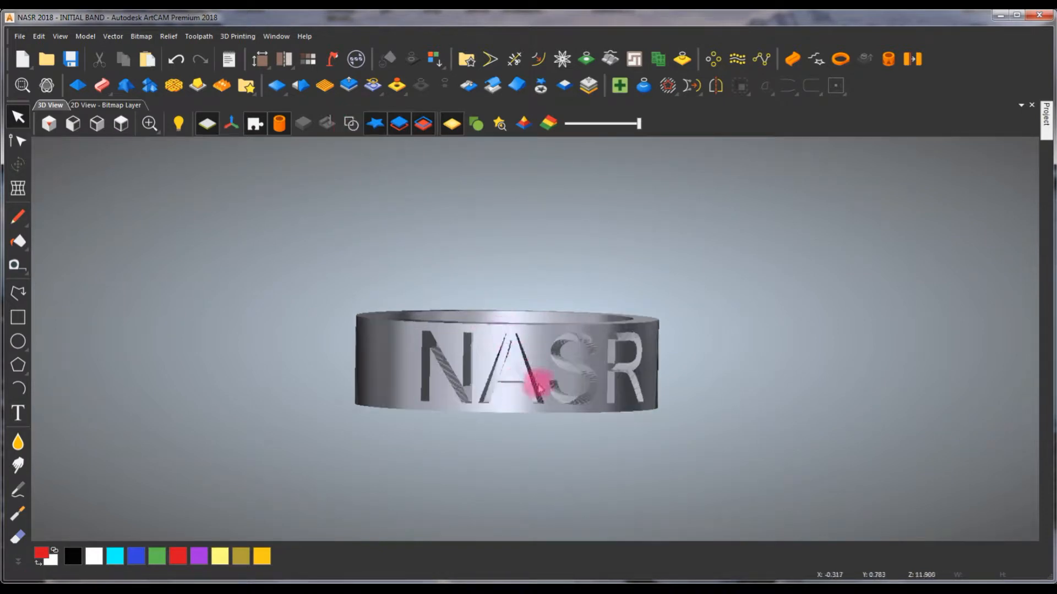
drag(540, 363, 540, 313)
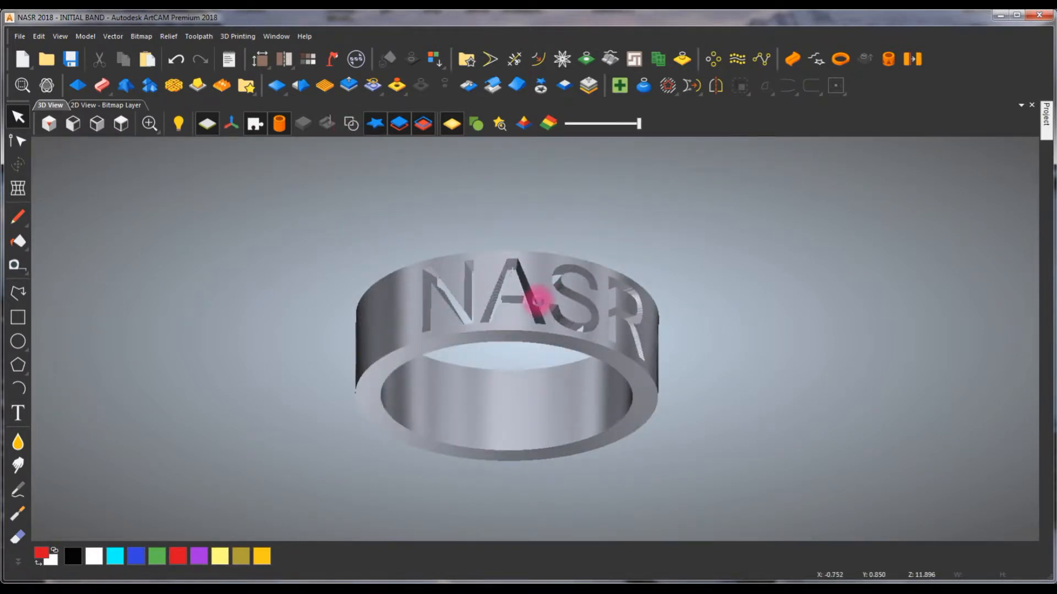
- Undo the last zeroing of the relief and zero it again under the red colour of the NASR letters
key(ctrl+z)
mouse_move(1047, 120)
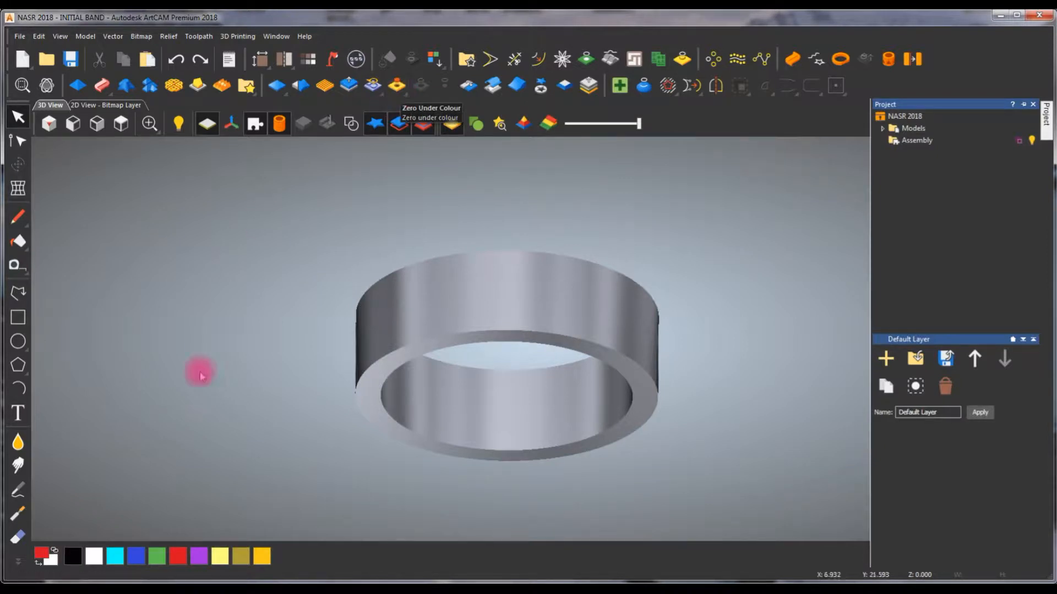
click(403, 90)
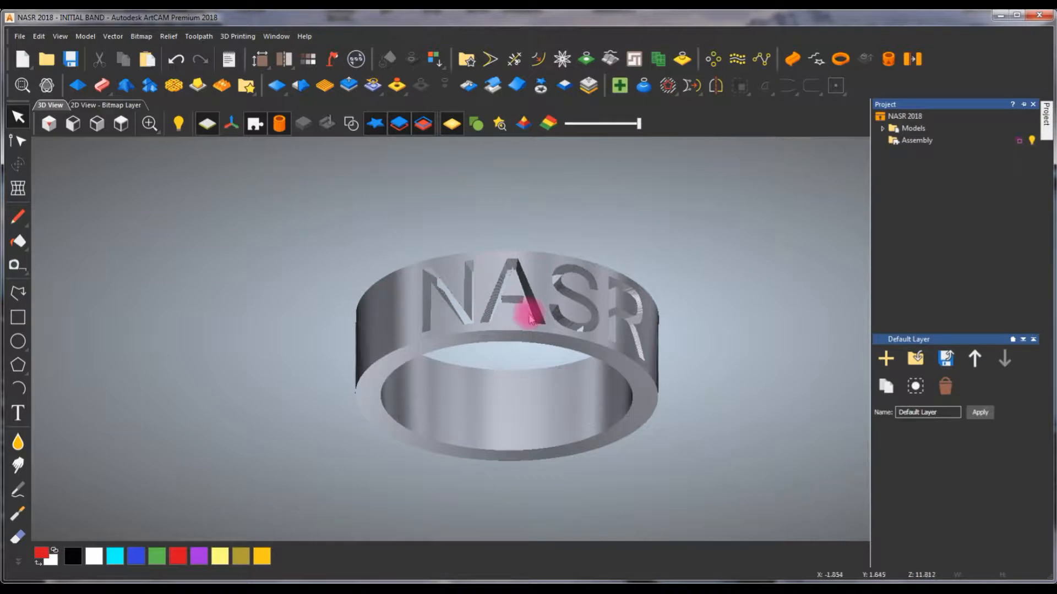
- Undo the last zeroing of the relief under the letters and check the red-filled NASR text in the 2D layout
drag(608, 284, 579, 407)
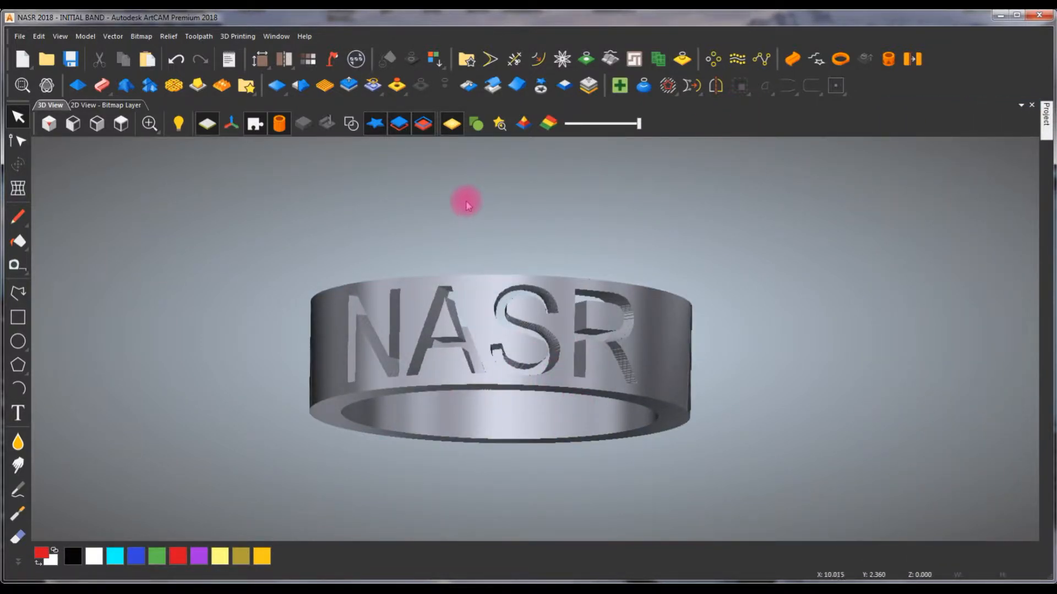
key(ctrl+z)
click(106, 105)
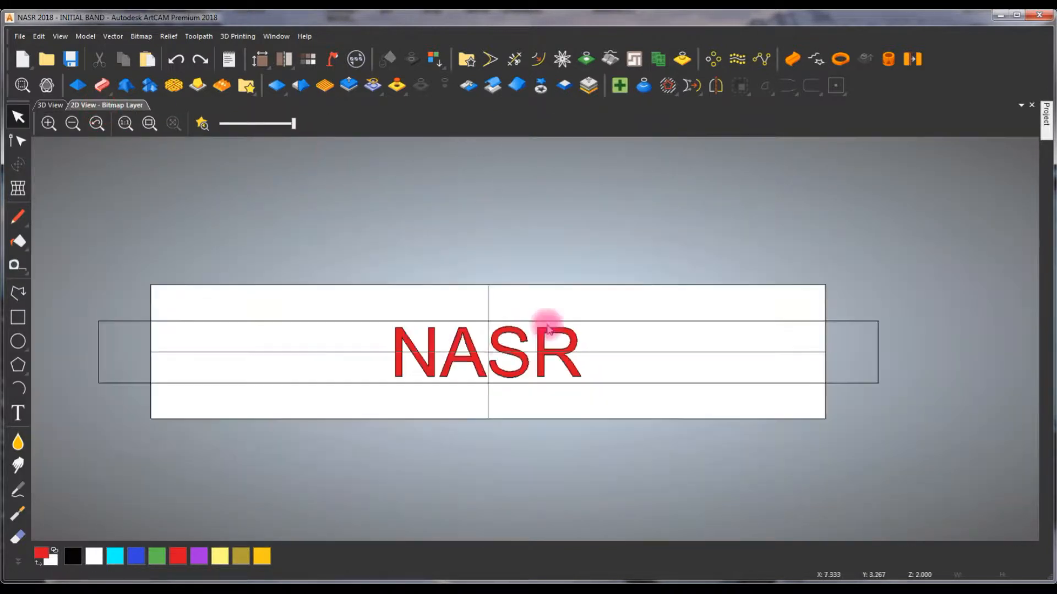
scroll(495, 360, up, 2)
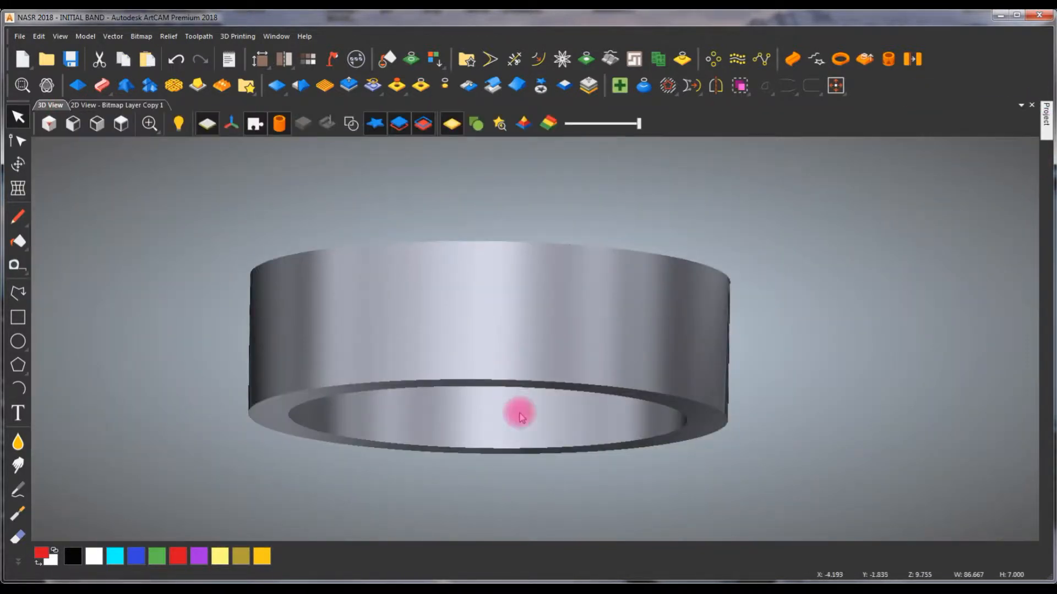
drag(517, 413, 561, 352)
click(147, 86)
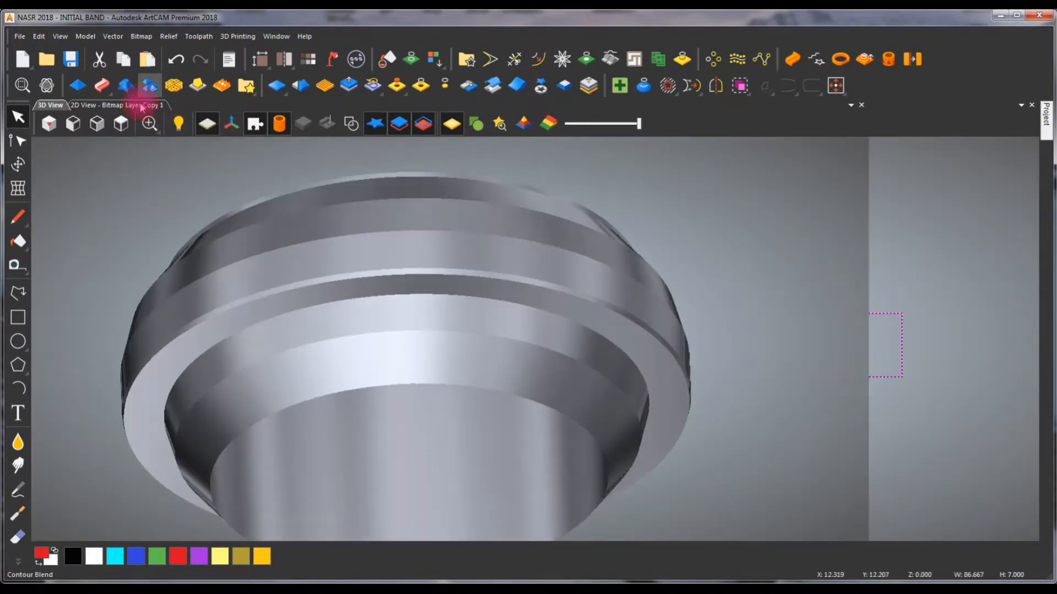
scroll(354, 199, up, 2)
scroll(418, 220, down, 2)
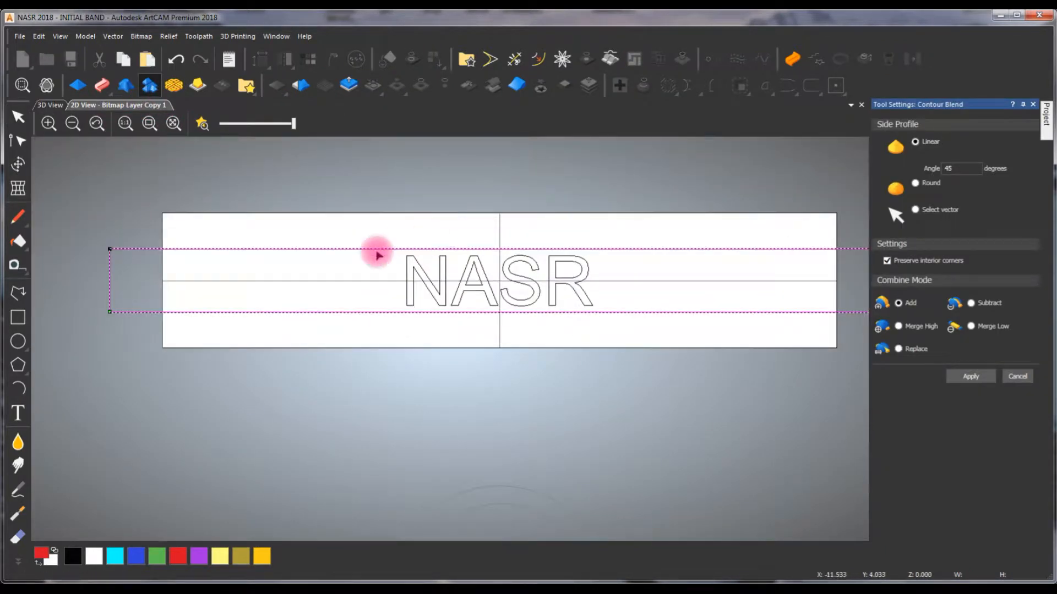
- Draw a rectangle about 80.4 mm wide and 5.8 mm high inside the band outline around the NASR text, centred on the model
click(19, 319)
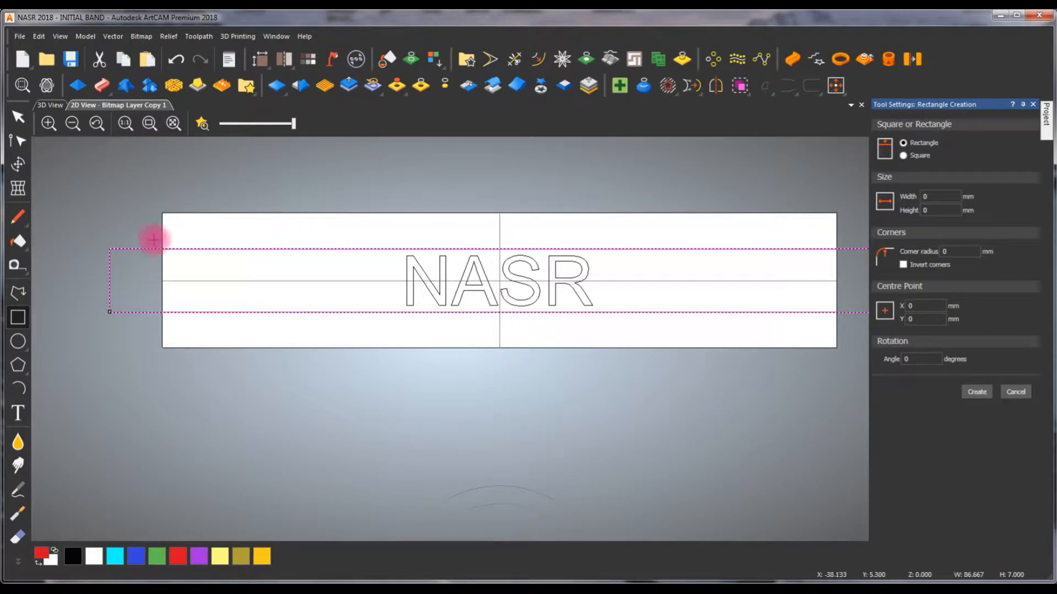
drag(135, 254, 859, 306)
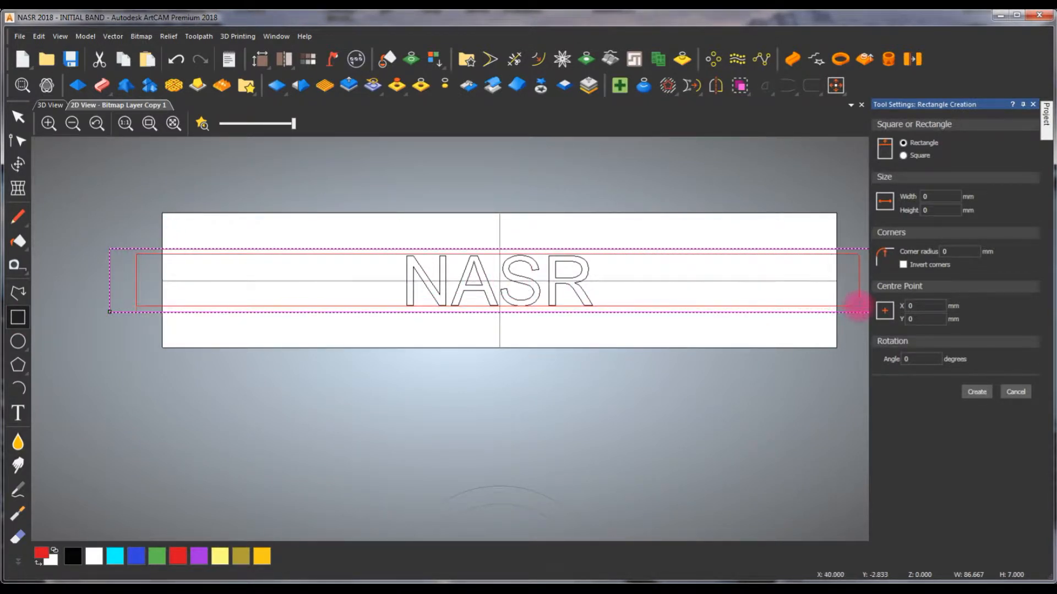
key(Escape)
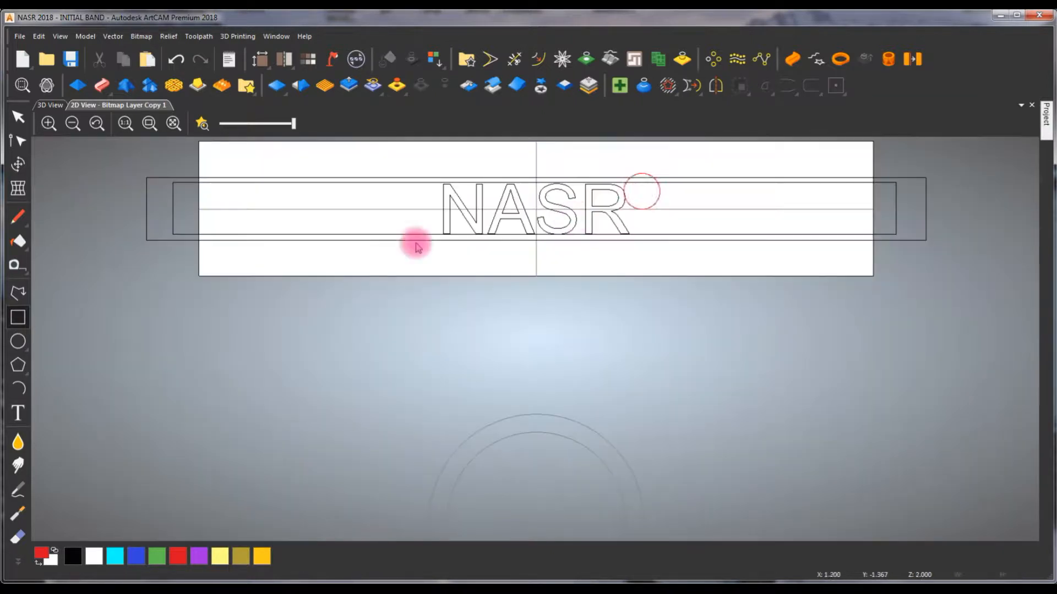
scroll(378, 194, up, 3)
click(490, 171)
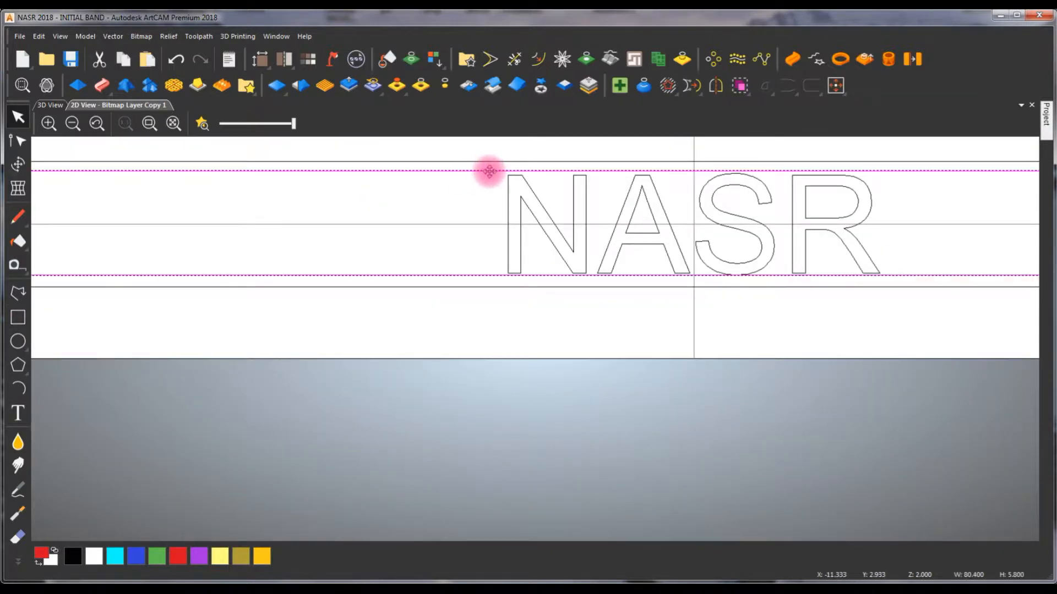
key(F9)
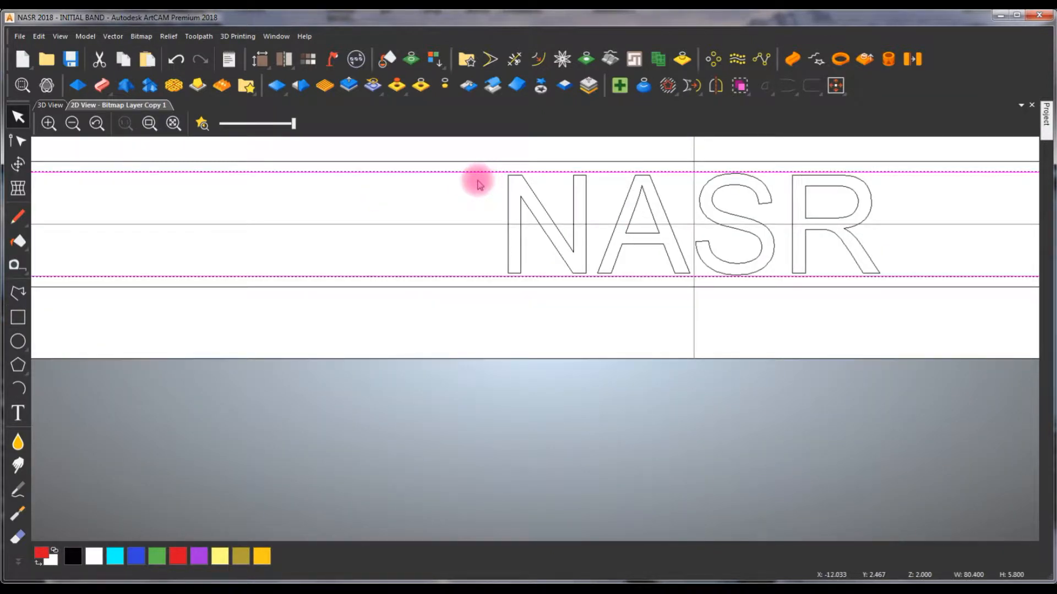
- Compare the inner rectangle with the NASR text and the outer band outline in the 2D layout
click(488, 155)
click(530, 193)
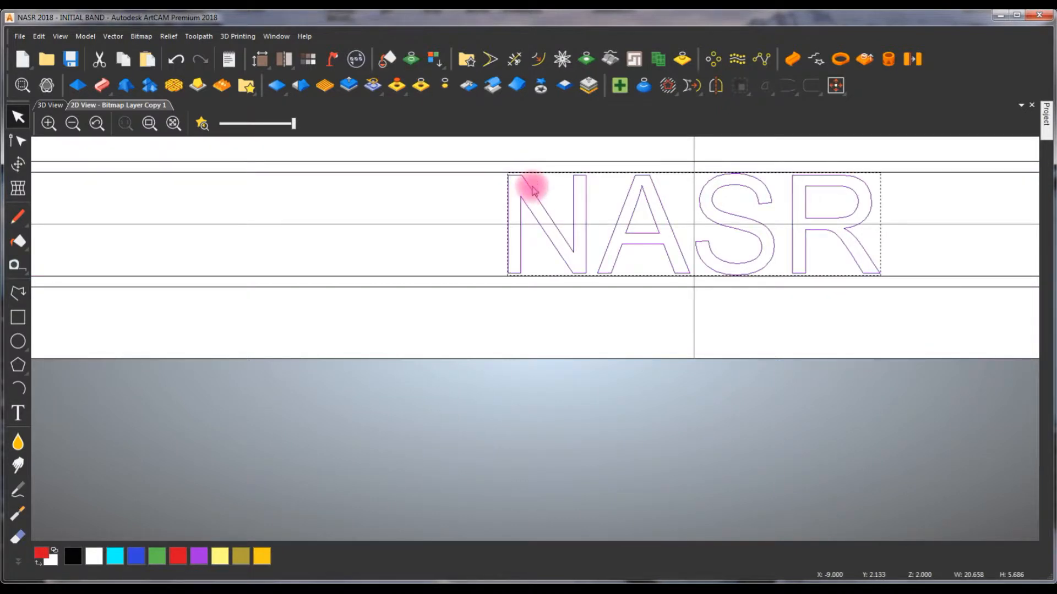
click(553, 153)
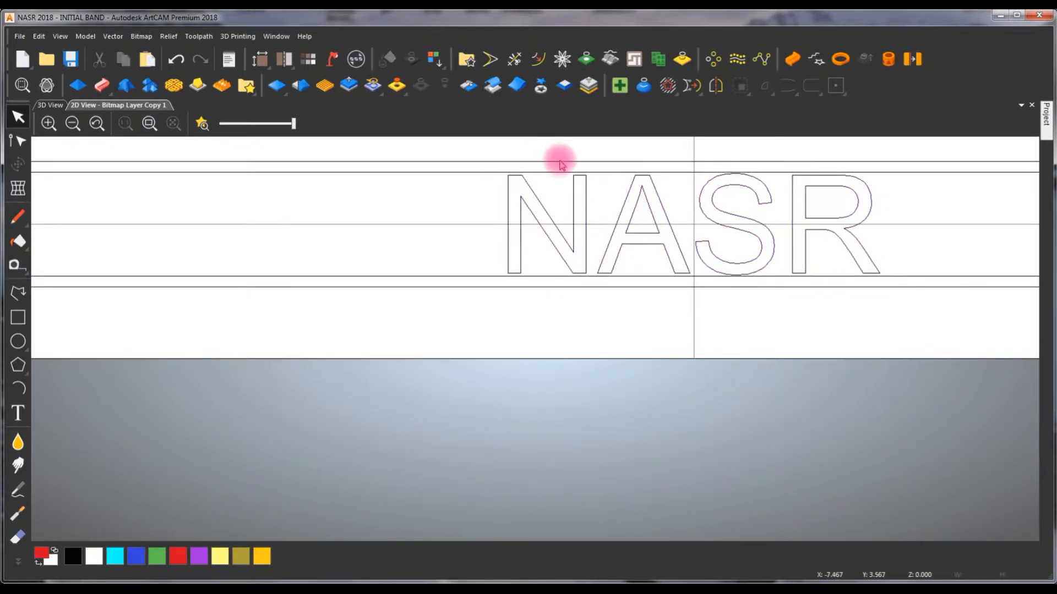
click(559, 162)
click(548, 159)
scroll(773, 222, down, 1)
scroll(687, 252, up, 1)
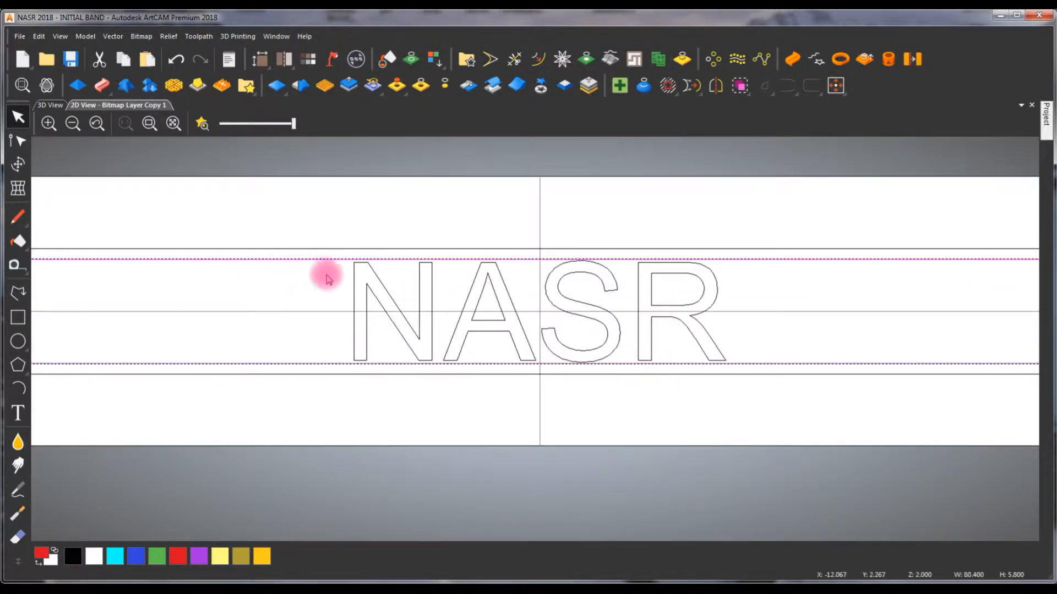
scroll(330, 275, down, 1)
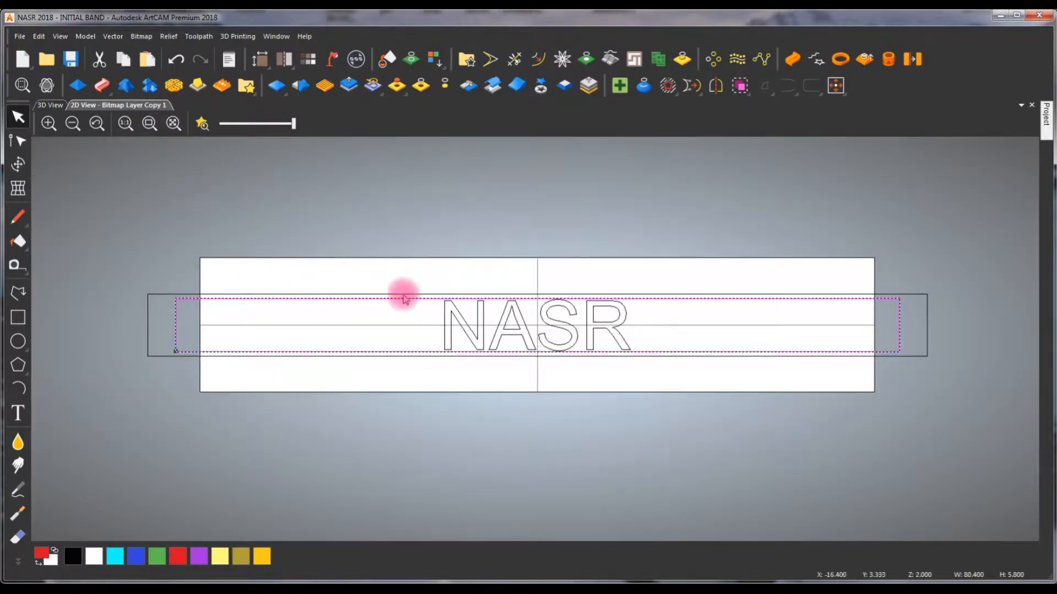
- Subtract a plane shape with a 0.50 mm start height inside the inner rectangle and inspect the recessed band in 3D
double_click(244, 313)
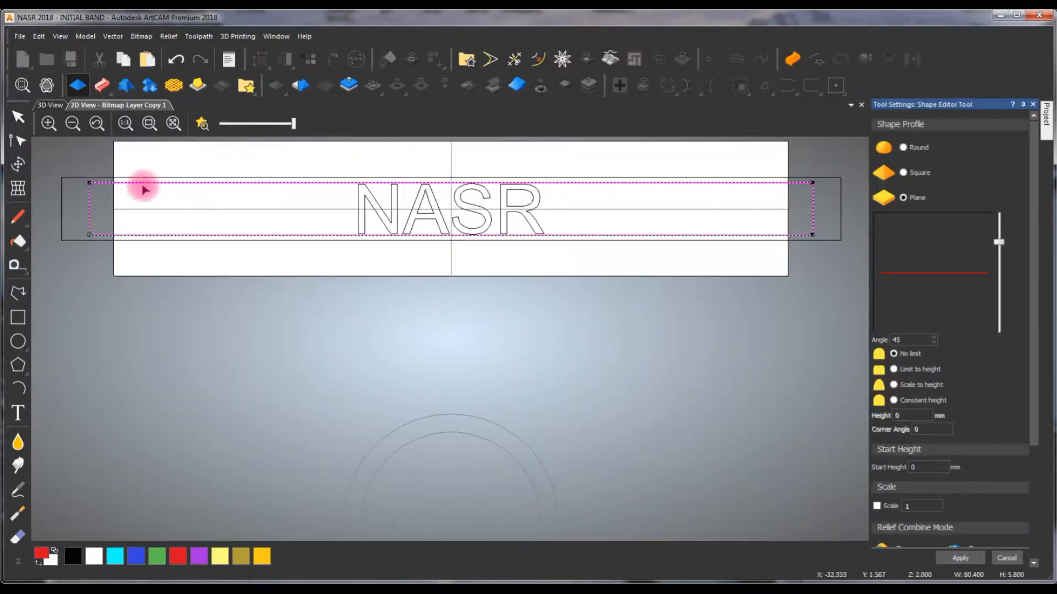
click(60, 110)
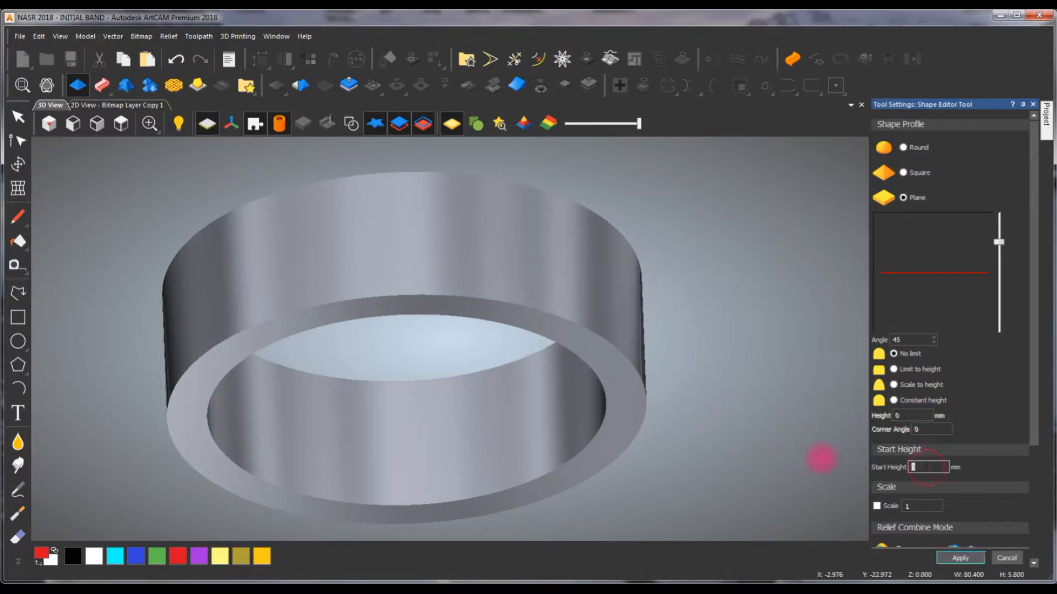
text(.50)
drag(1036, 393, 1031, 493)
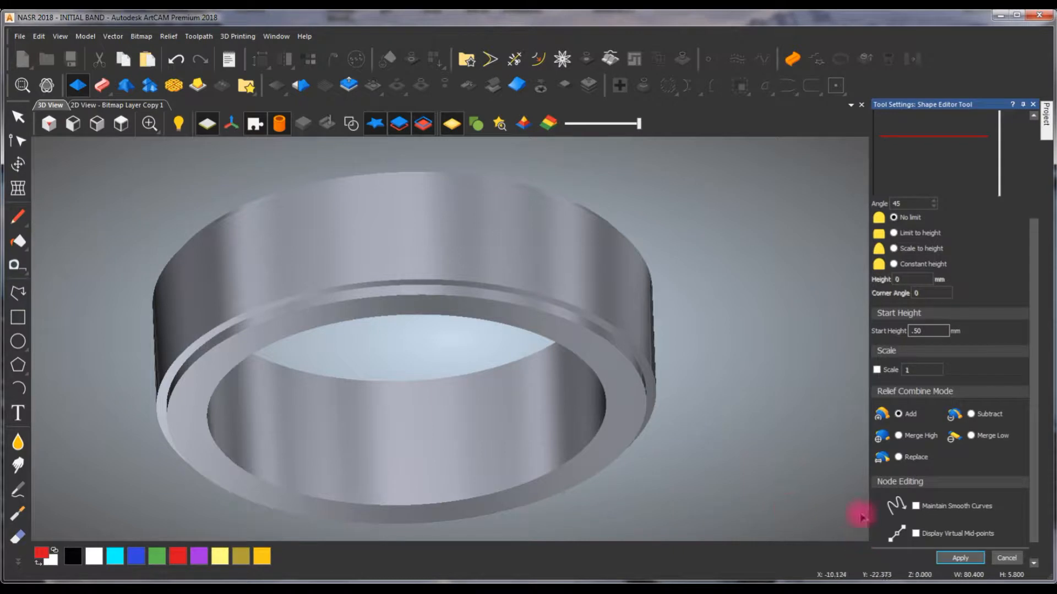
click(970, 414)
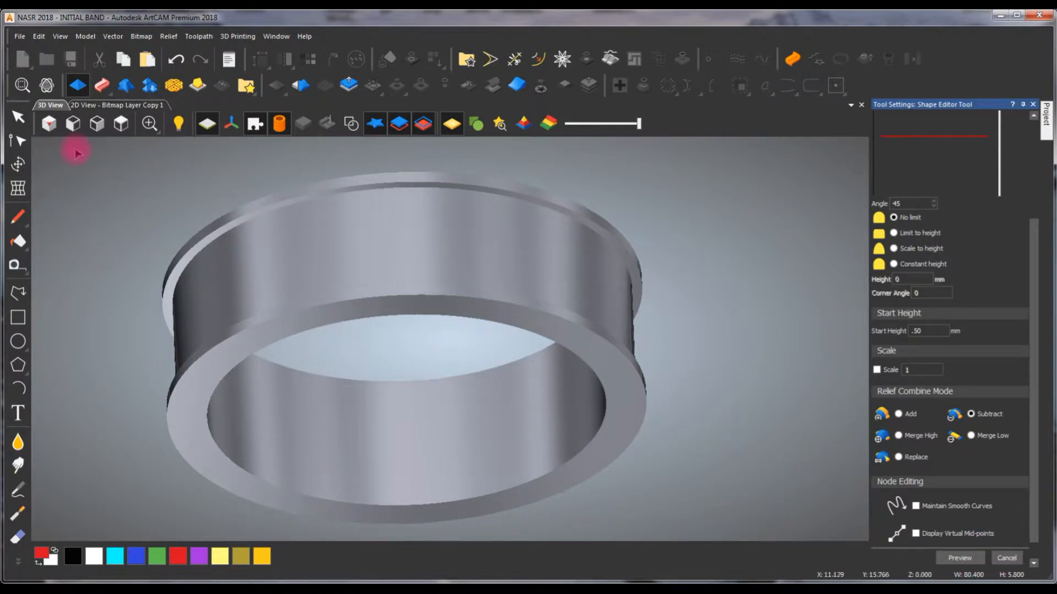
click(47, 84)
drag(344, 420, 193, 408)
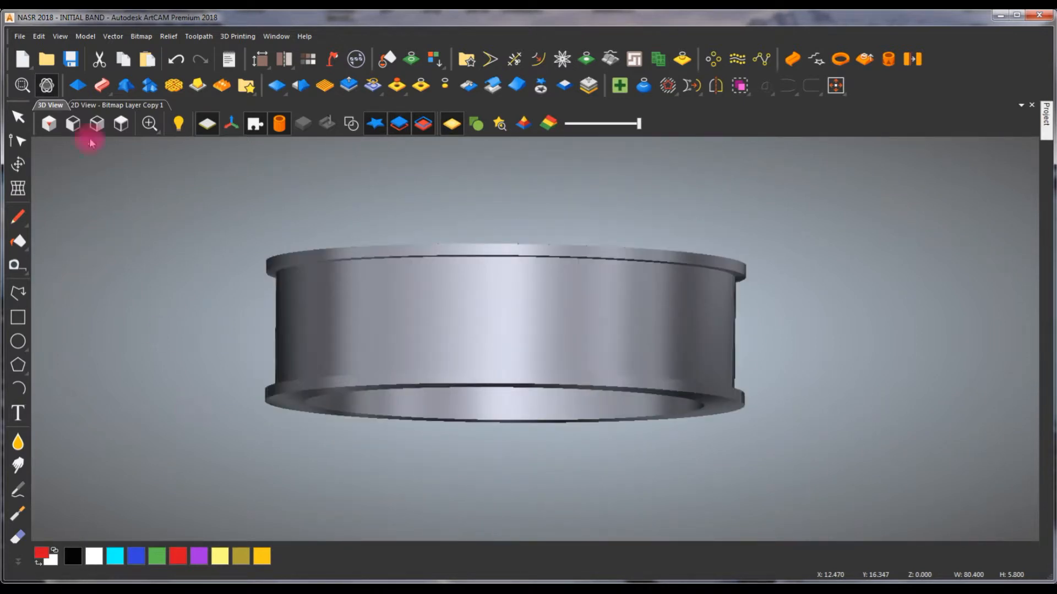
- Show the relief preview in the 2D layout and view the NASR letters up close
click(107, 105)
scroll(532, 287, down, 2)
scroll(520, 259, up, 2)
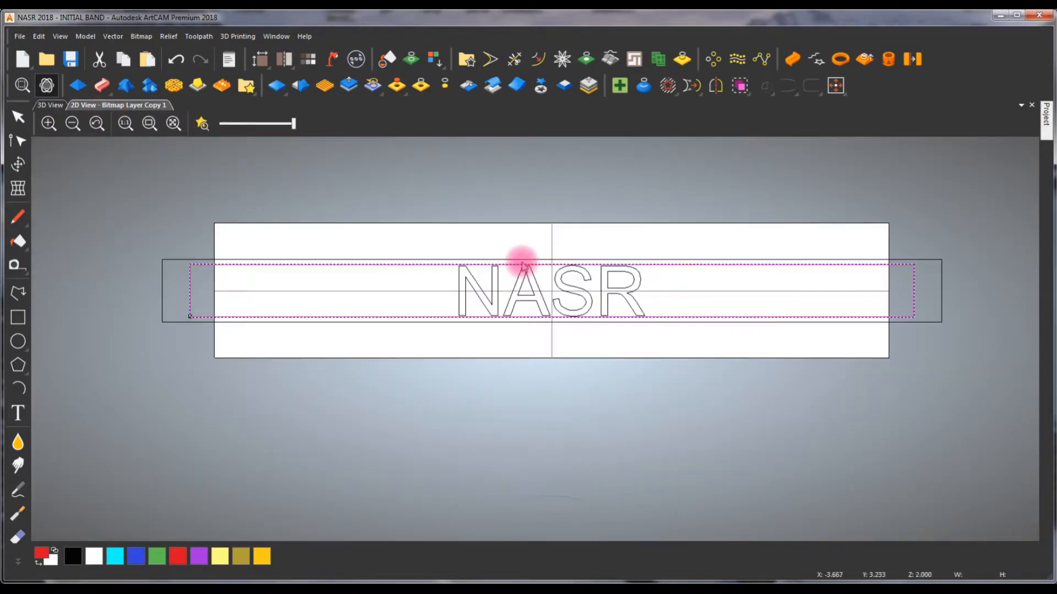
scroll(521, 264, up, 2)
click(202, 123)
scroll(531, 284, up, 2)
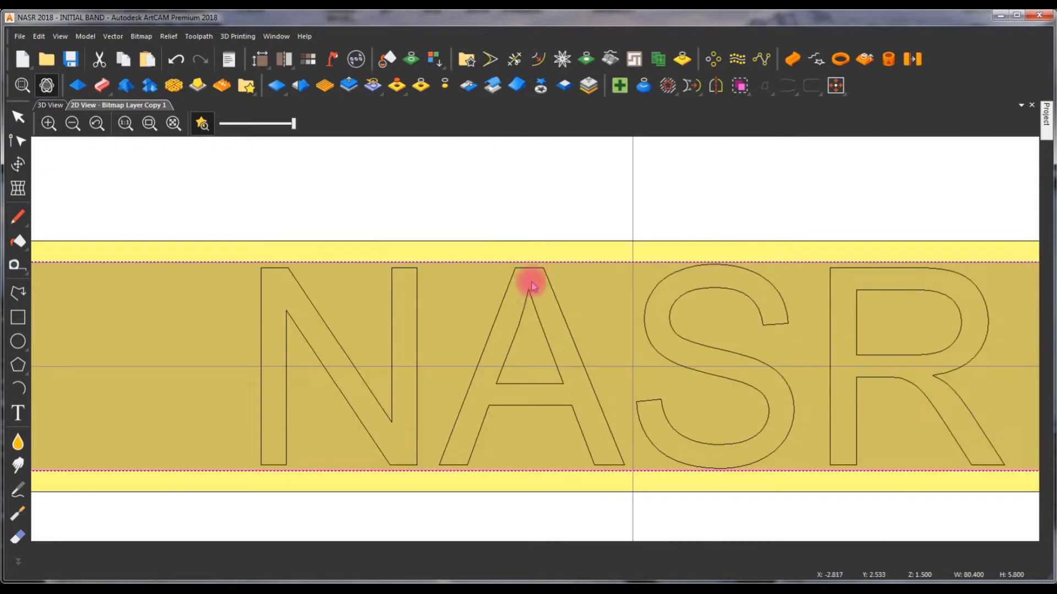
- Try a plane shape on the NASR text with a 2 mm start height, combined with the relief as Merge High
click(573, 337)
click(77, 85)
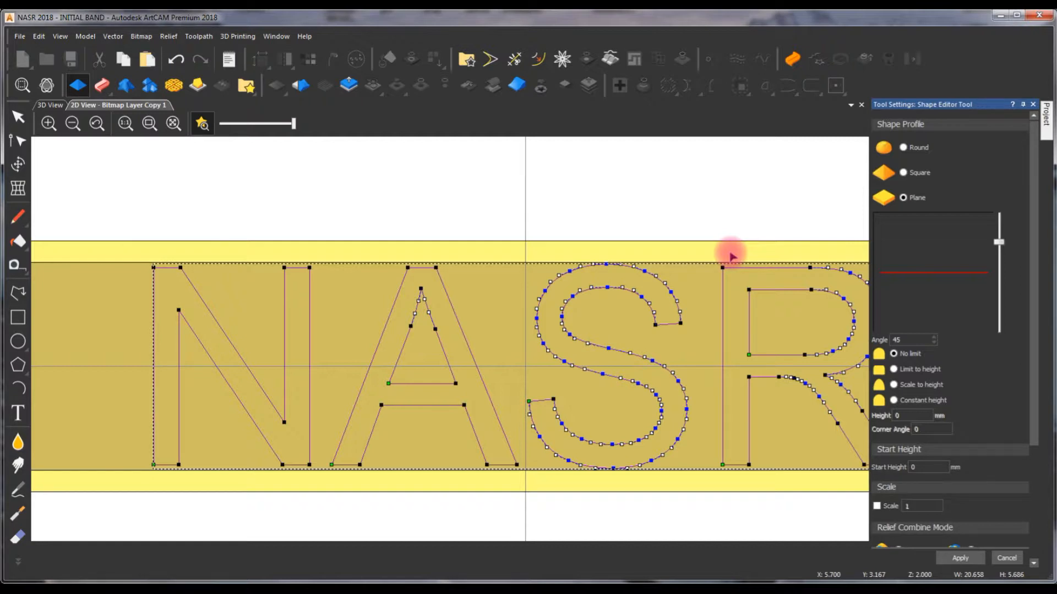
double_click(911, 467)
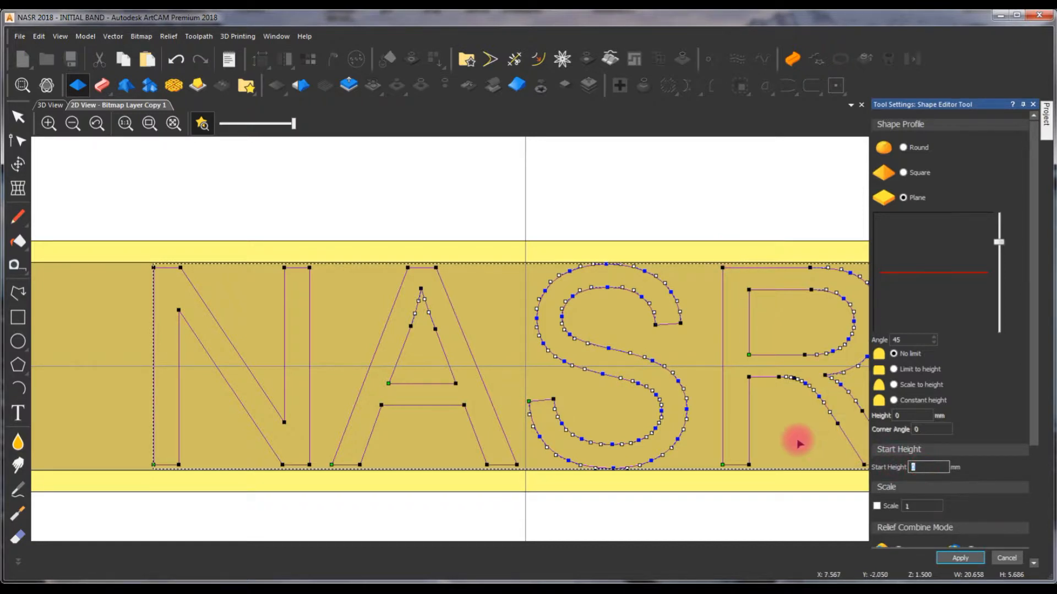
text(2)
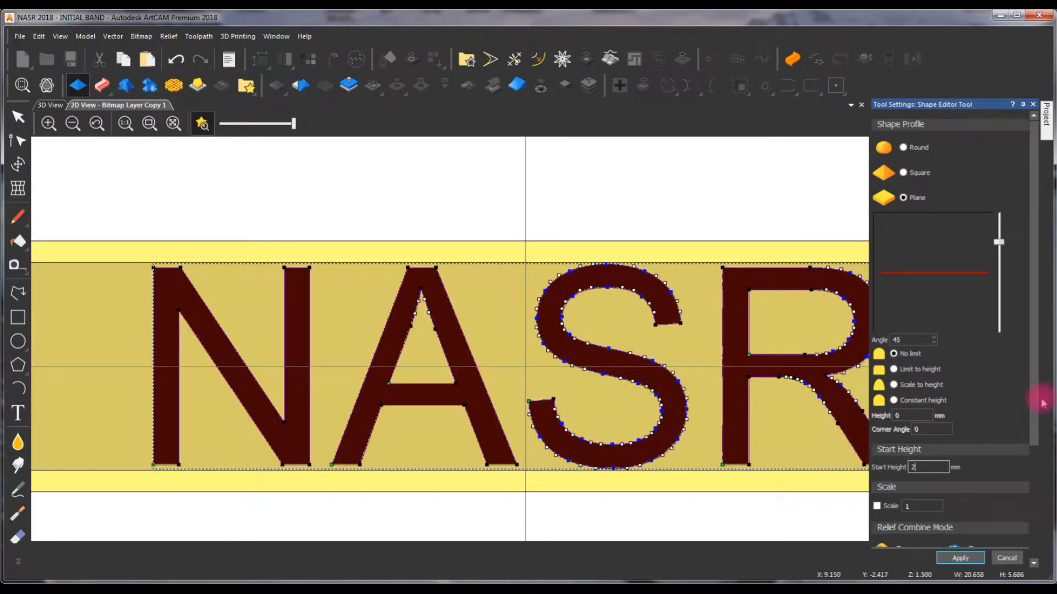
drag(1037, 433, 1034, 517)
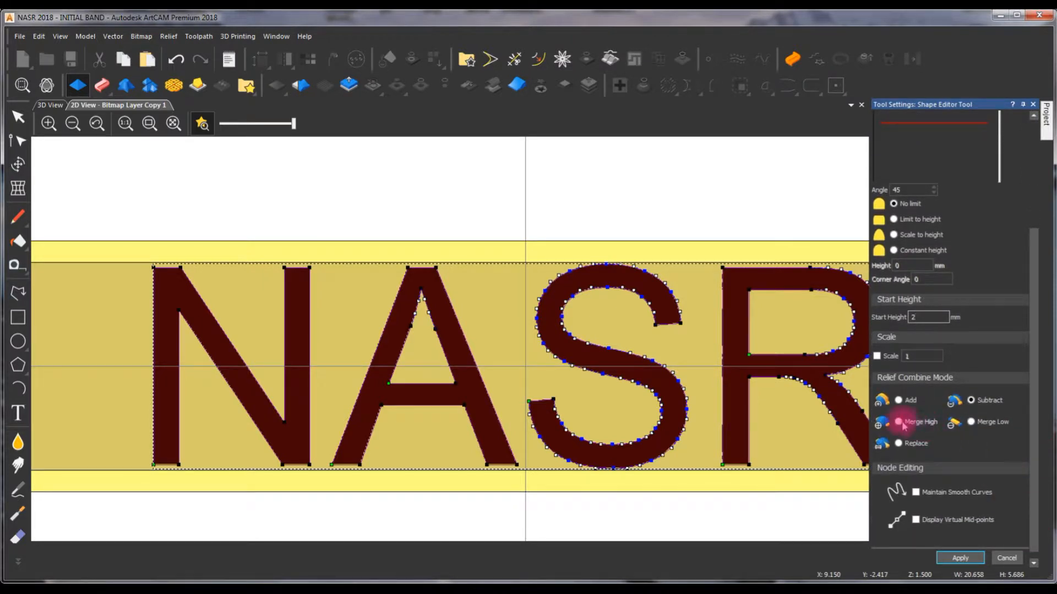
click(901, 423)
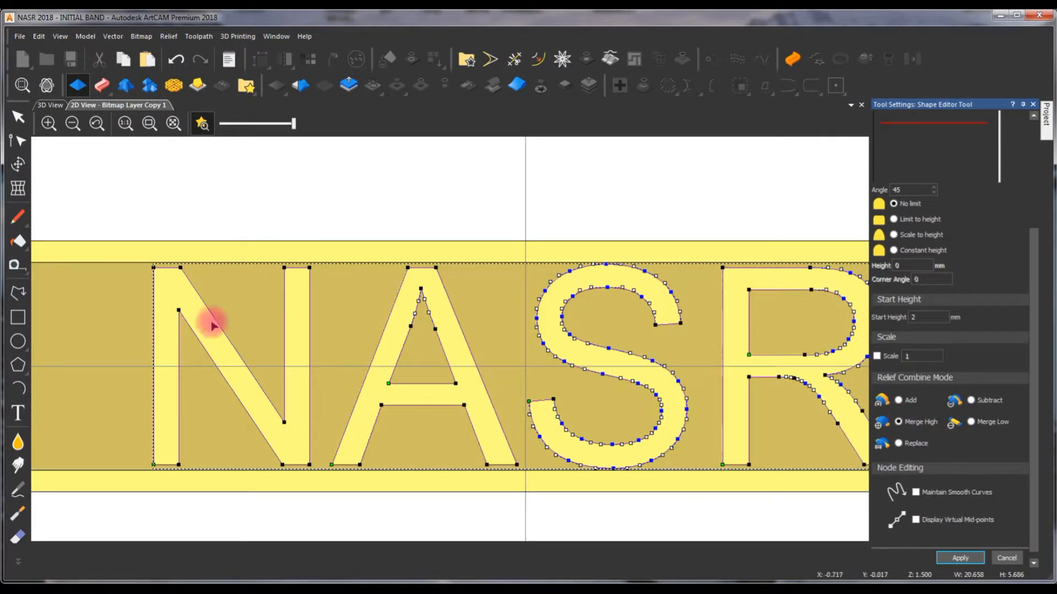
- Examine the raised NASR letters and the recessed band in 3D from several sides
click(51, 105)
drag(685, 266, 300, 333)
drag(62, 350, 639, 387)
drag(600, 329, 240, 310)
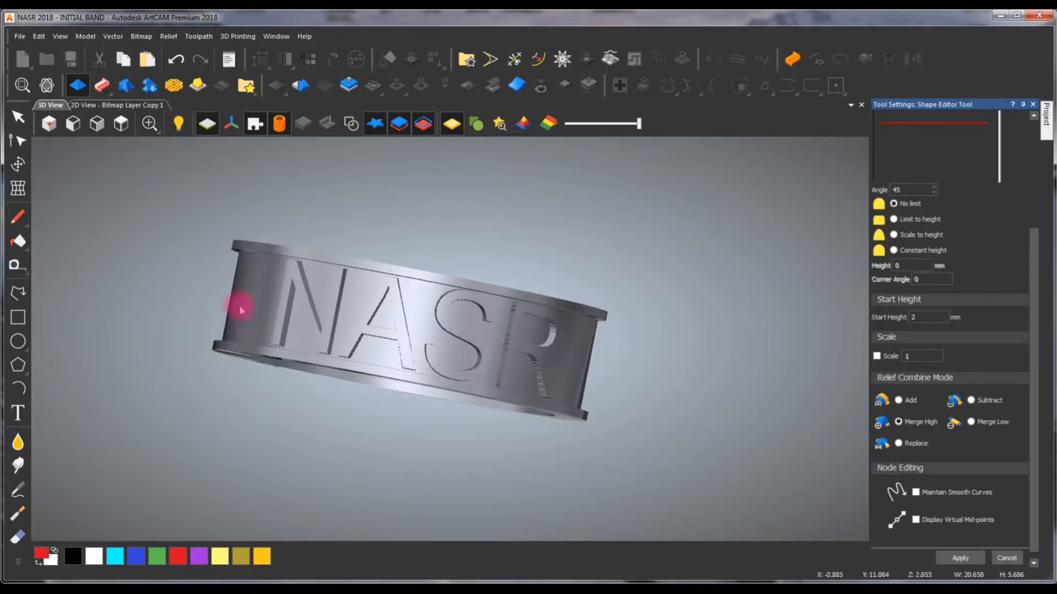
drag(340, 346, 462, 256)
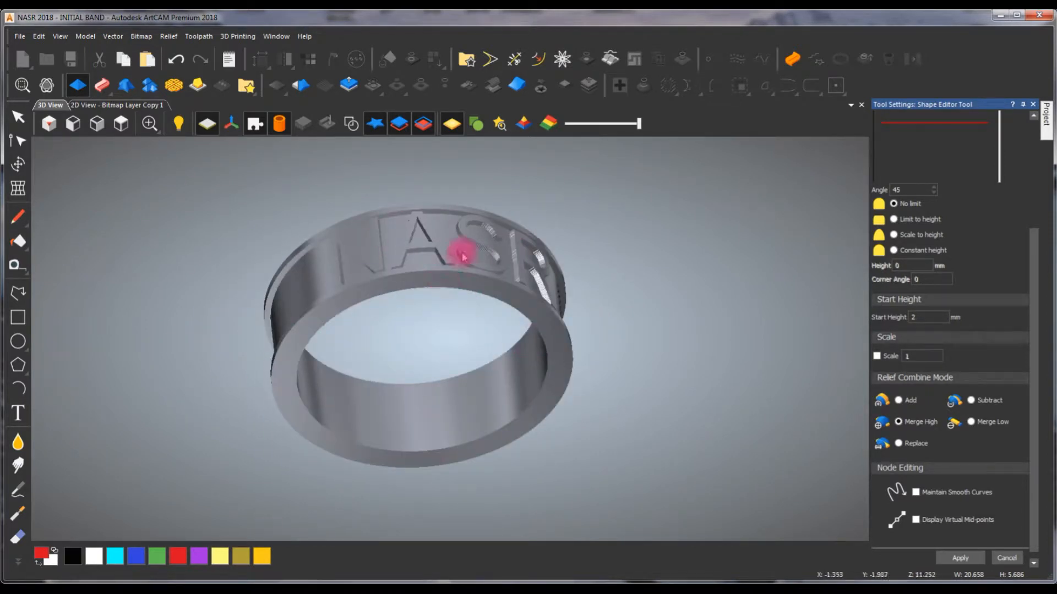
scroll(439, 286, up, 3)
drag(462, 275, 183, 280)
drag(240, 393, 435, 268)
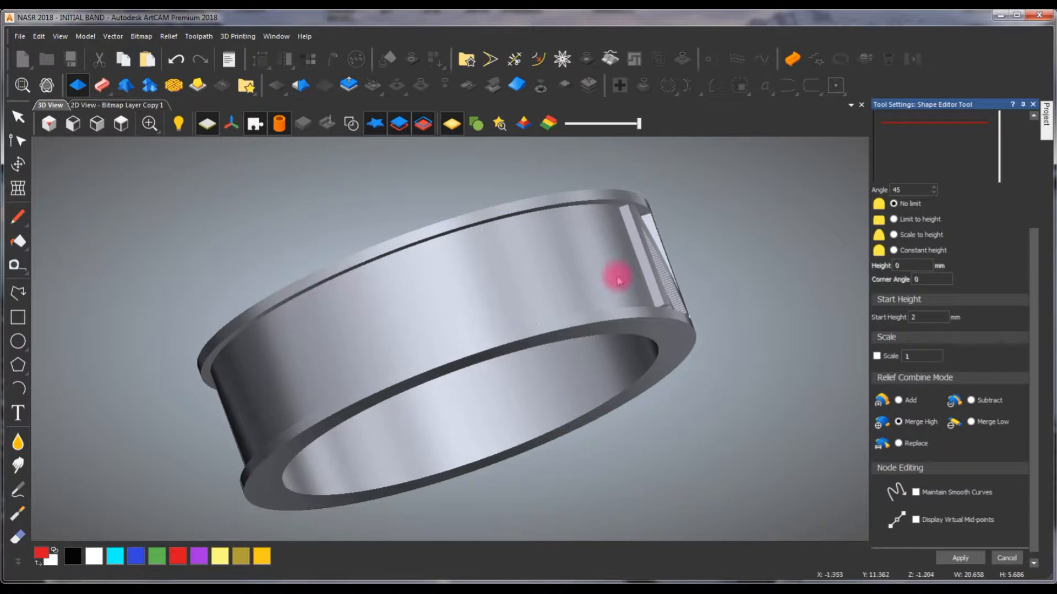
drag(694, 268, 271, 284)
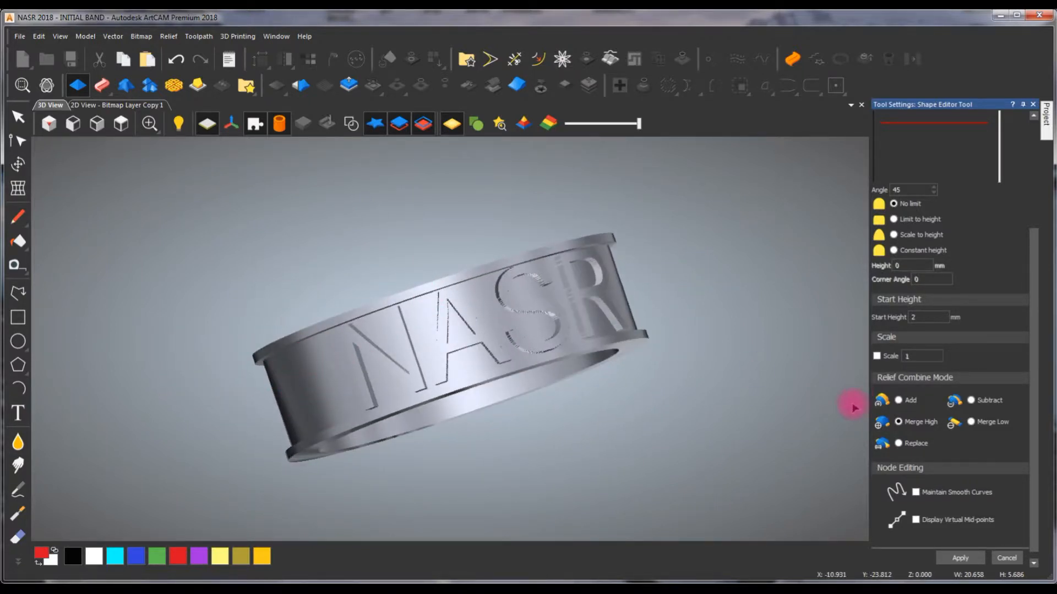
- Discard the raised NASR letters and the inner rectangle's recess, and return to the 2D layout
key(Escape)
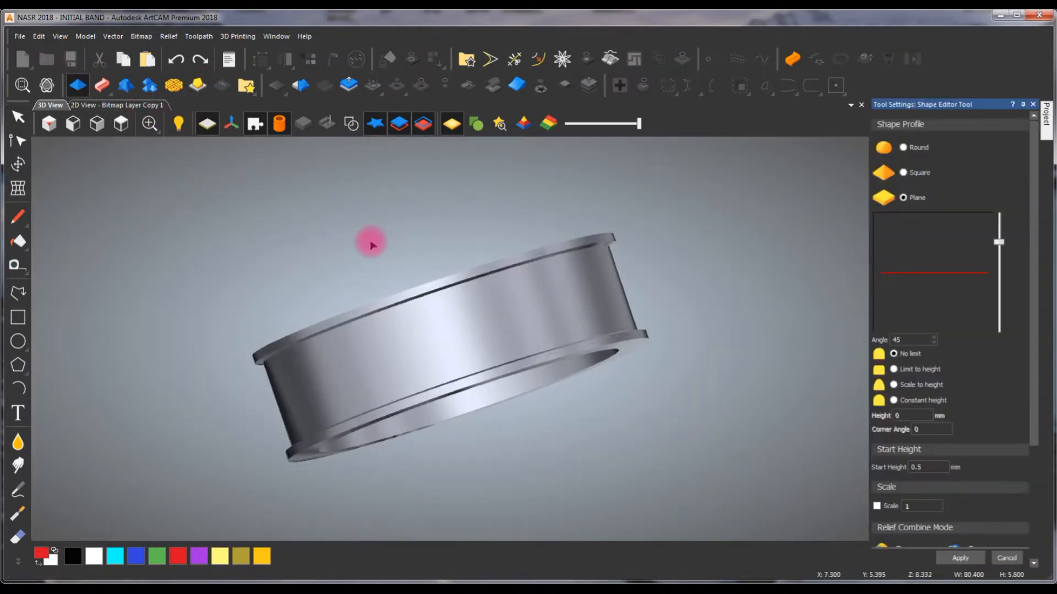
click(921, 467)
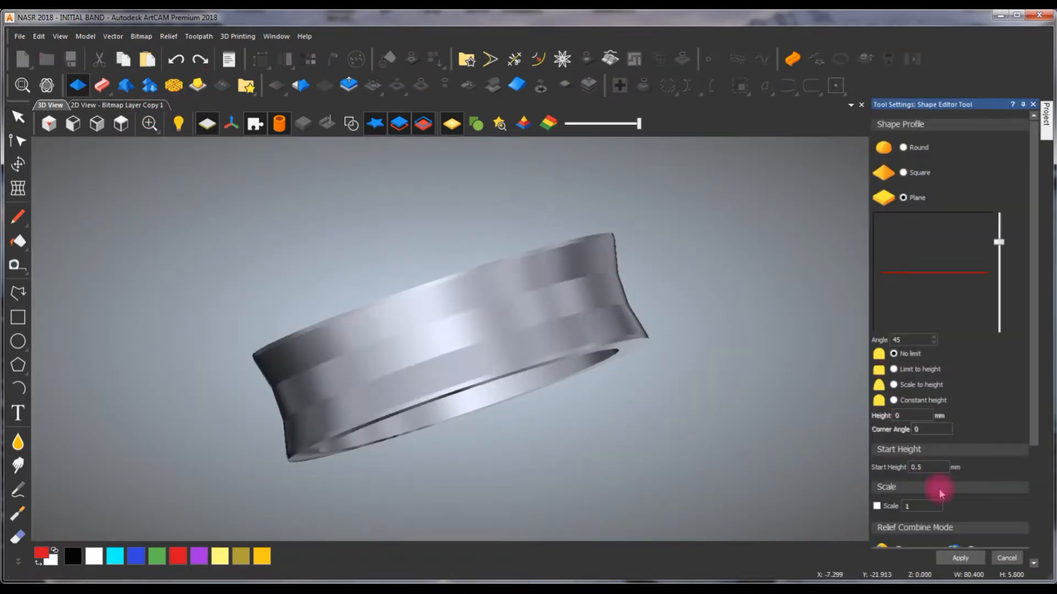
click(1009, 558)
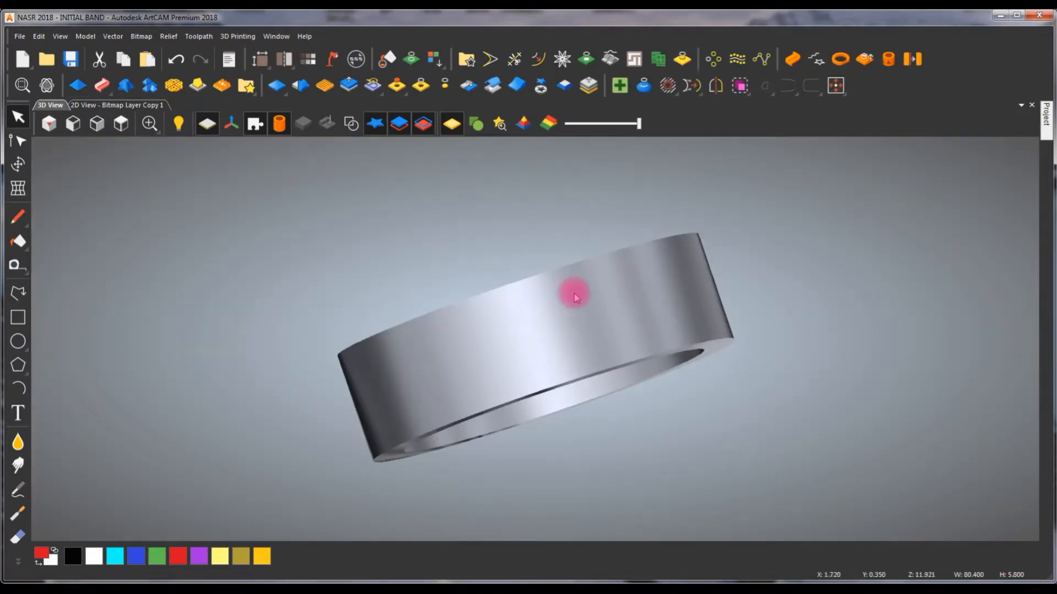
scroll(578, 330, up, 2)
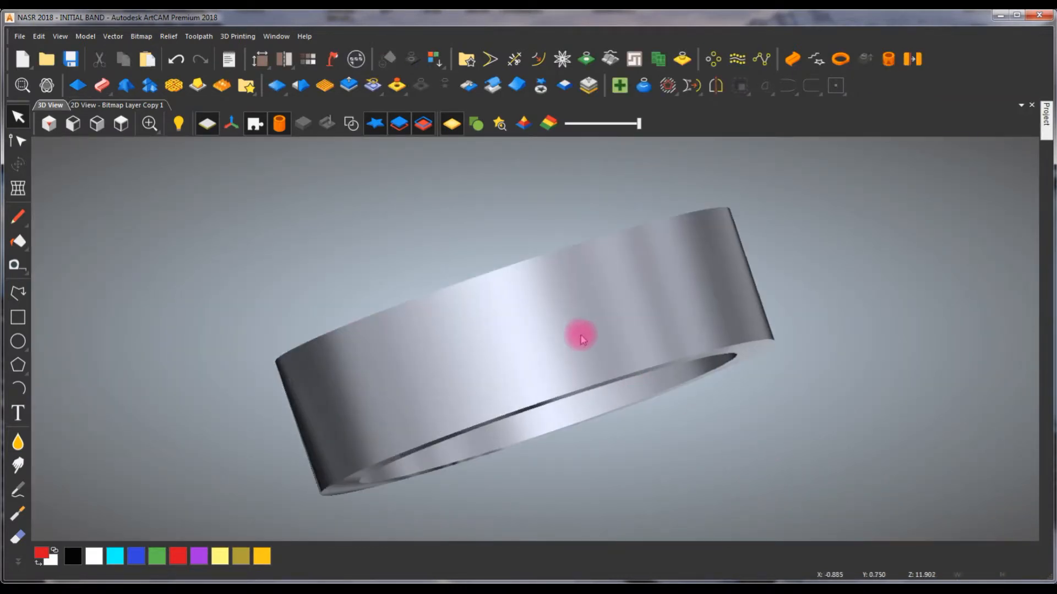
click(131, 107)
scroll(568, 295, down, 3)
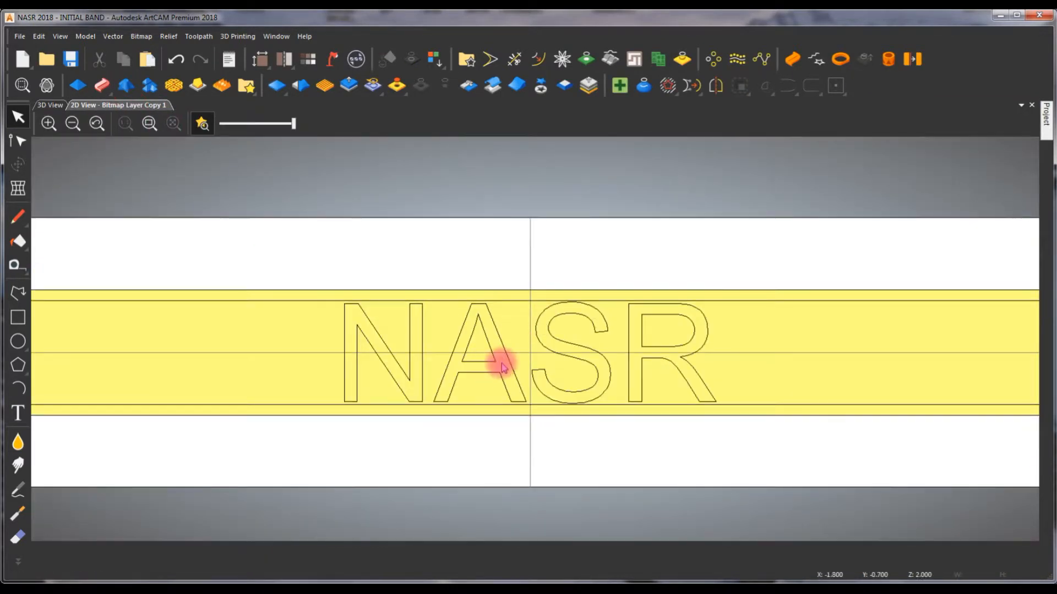
- Delete the long inner rectangle and draw a rectangle about 22 mm wide and 6.1 mm high around the NASR letters
click(332, 300)
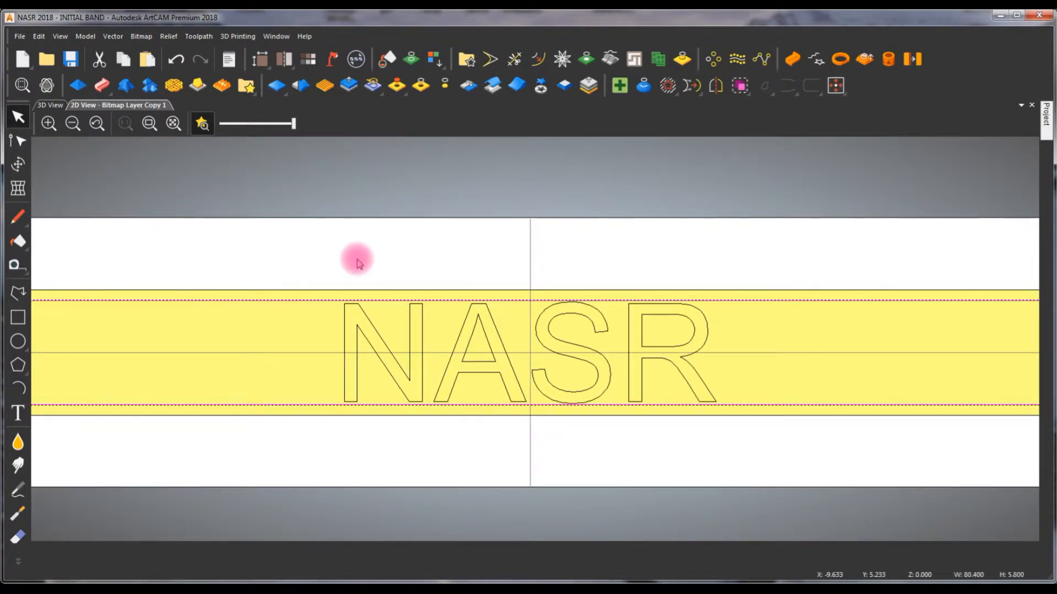
click(358, 263)
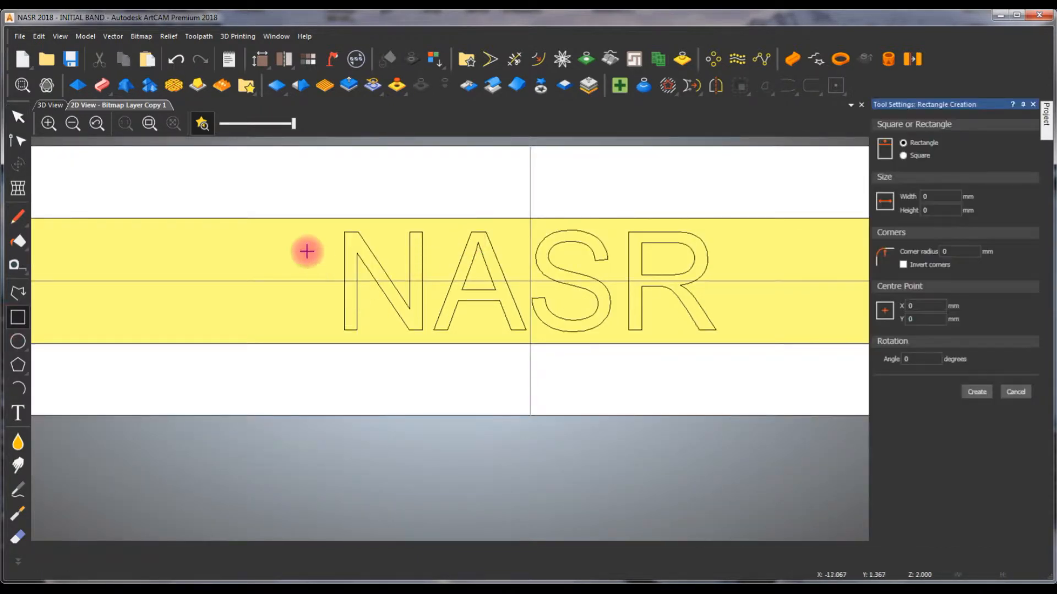
drag(329, 224, 726, 334)
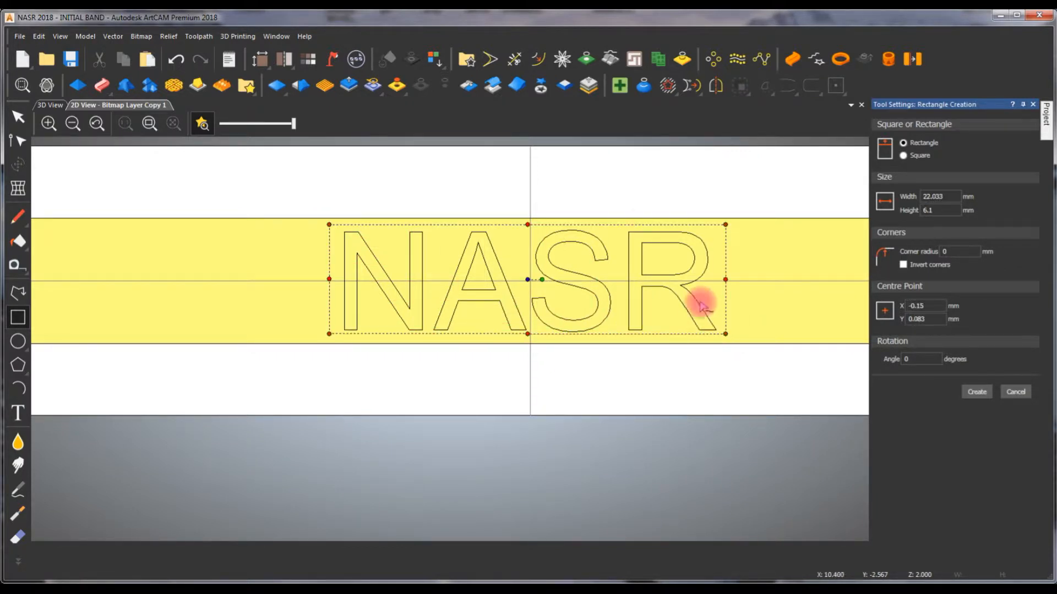
click(630, 183)
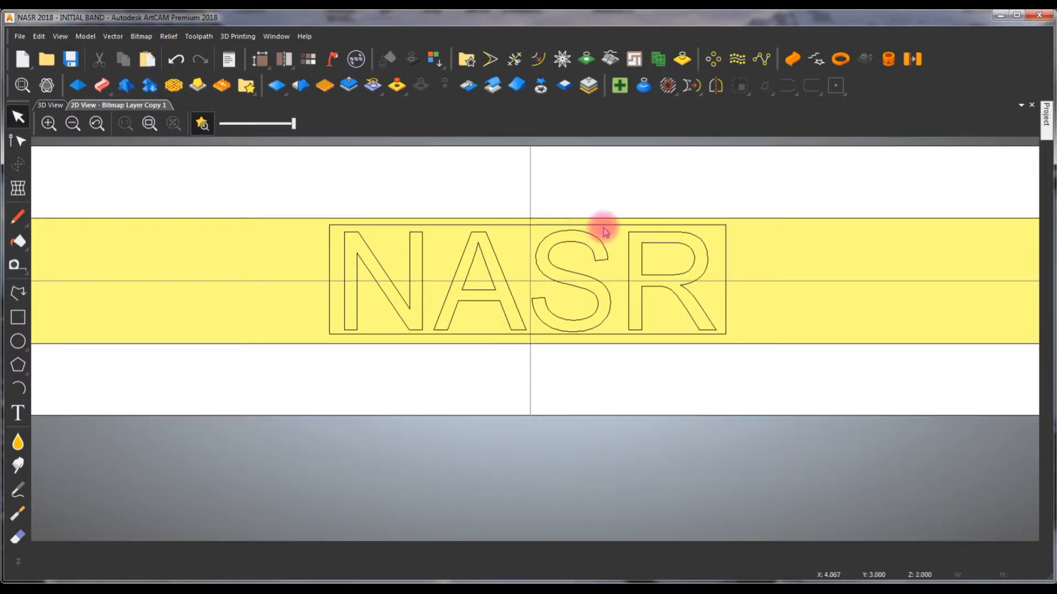
- Centre the rectangle around the NASR letters on the model
click(605, 231)
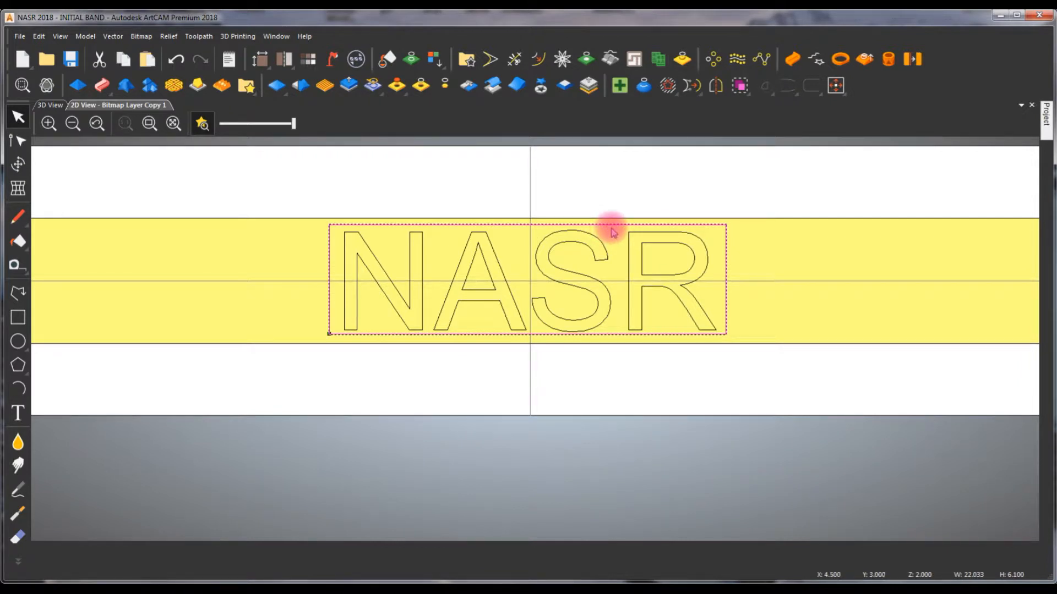
key(F9)
click(628, 200)
- Add a node at the middle of each short side of the rectangle
click(728, 263)
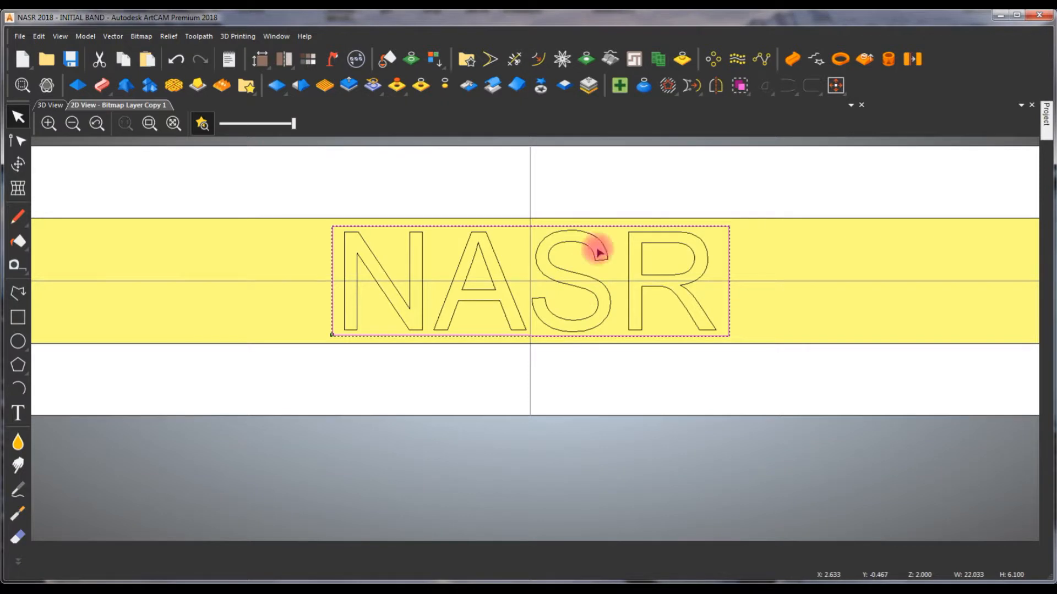
key(n)
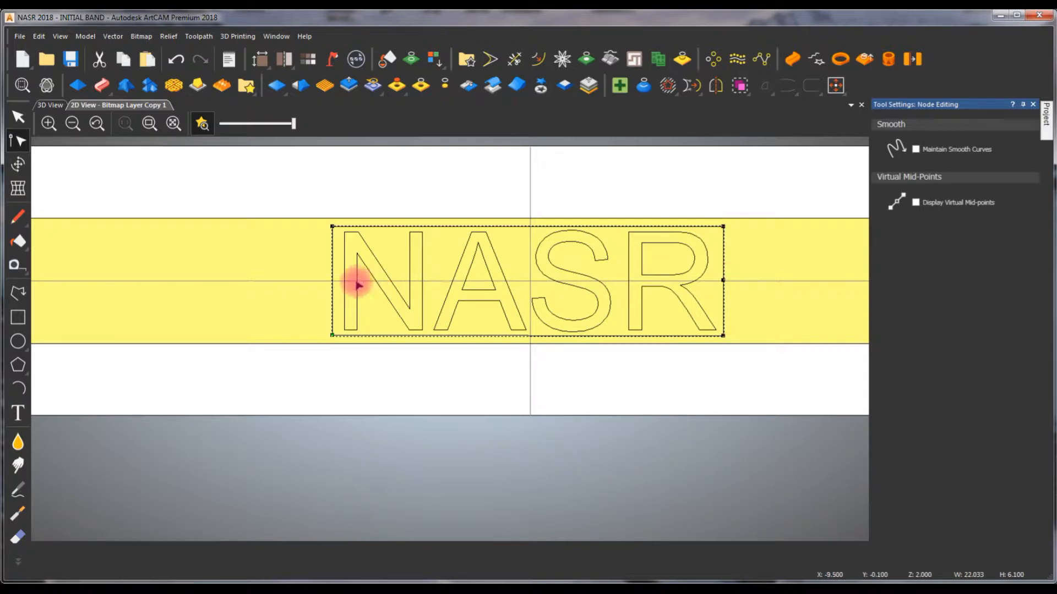
click(332, 282)
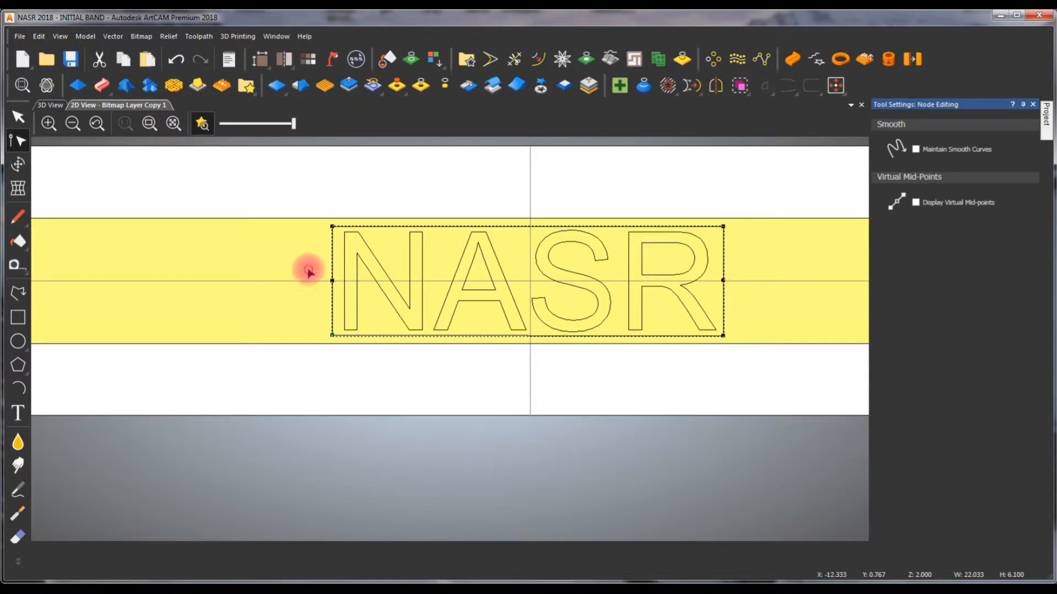
- Nudge the two side mid-nodes outward along the centre line so both ends of the rectangle become pointed
key(Left)
key(Left)
key(Left)
key(Left)
key(Left)
key(Left)
key(Left)
key(Left)
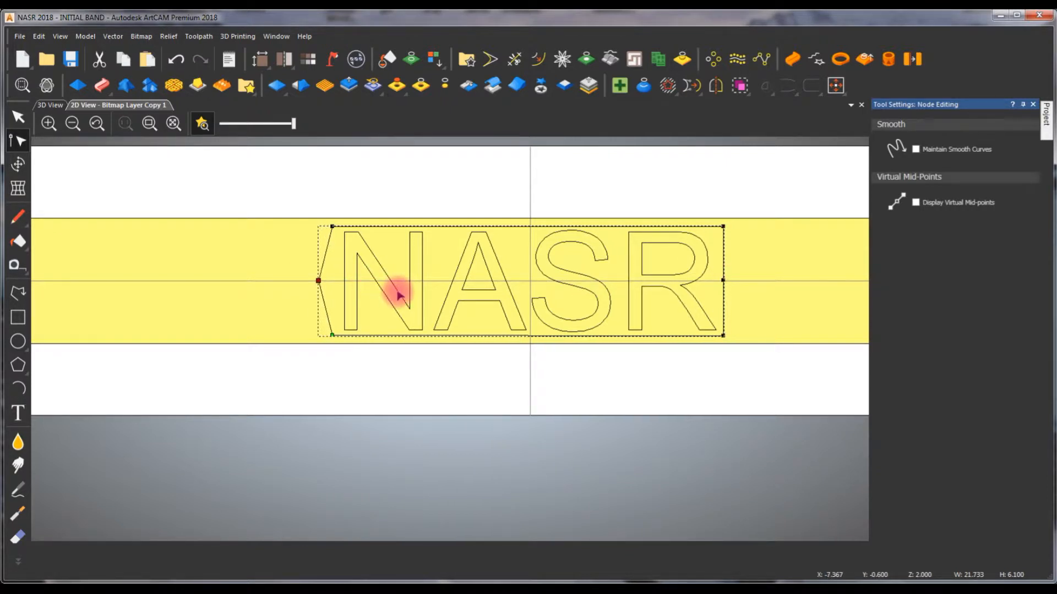
key(Left)
key(Left)
key(Left)
key(Left)
key(Left)
key(Left)
key(Left)
key(Left)
key(Left)
key(Left)
key(Left)
key(Left)
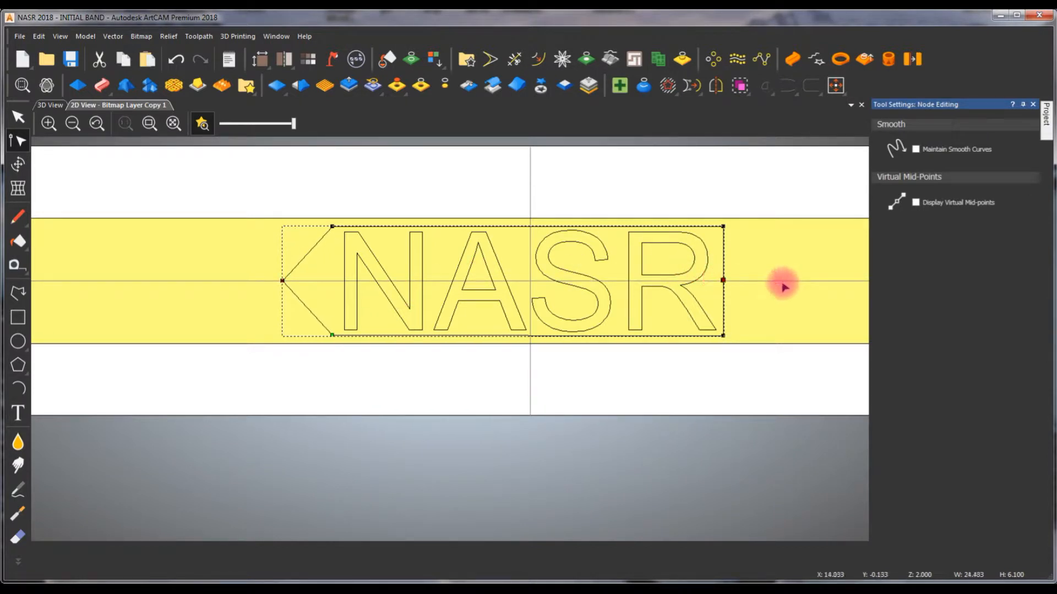
key(Right)
key(Right)
key(Right)
key(Right)
key(Right)
key(Right)
key(Right)
key(Right)
key(Right)
key(Right)
key(Right)
key(Right)
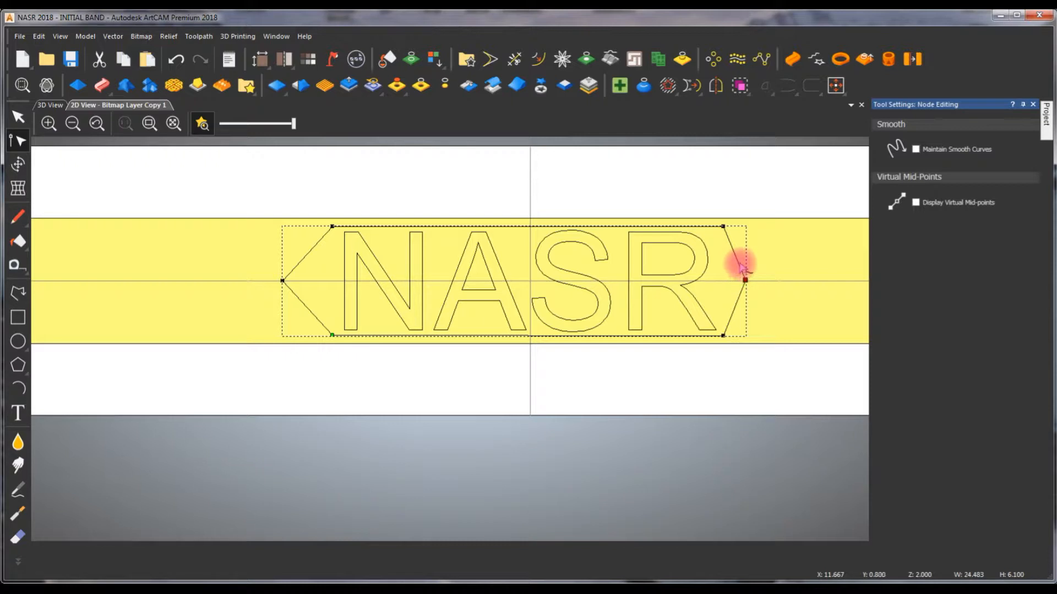
- Convert the four slanted end spans of the outline to arcs, giving each end two rounded lobes
key(a)
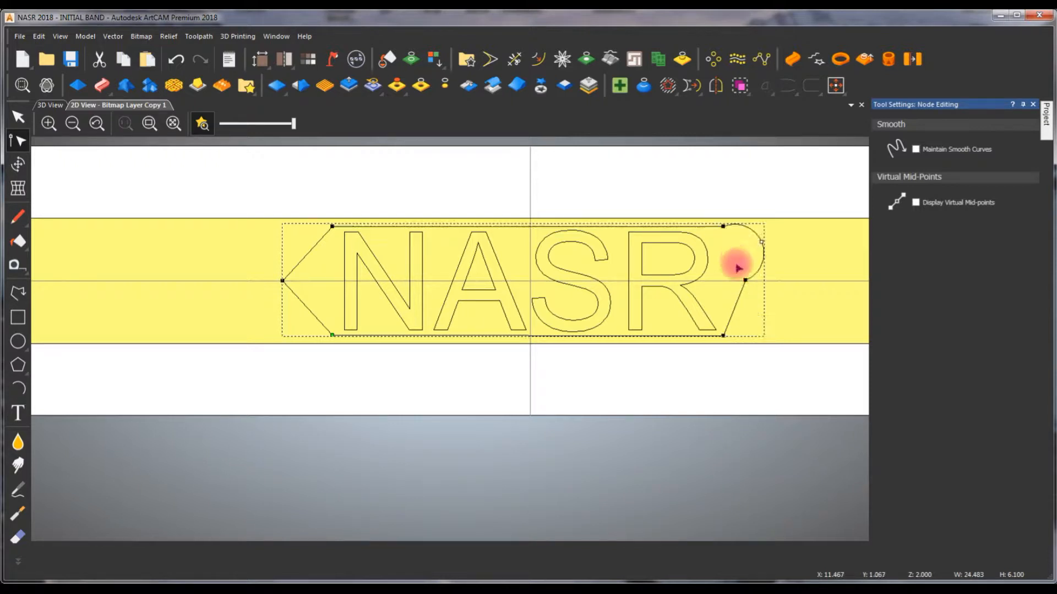
key(a)
key(a)
key(a)
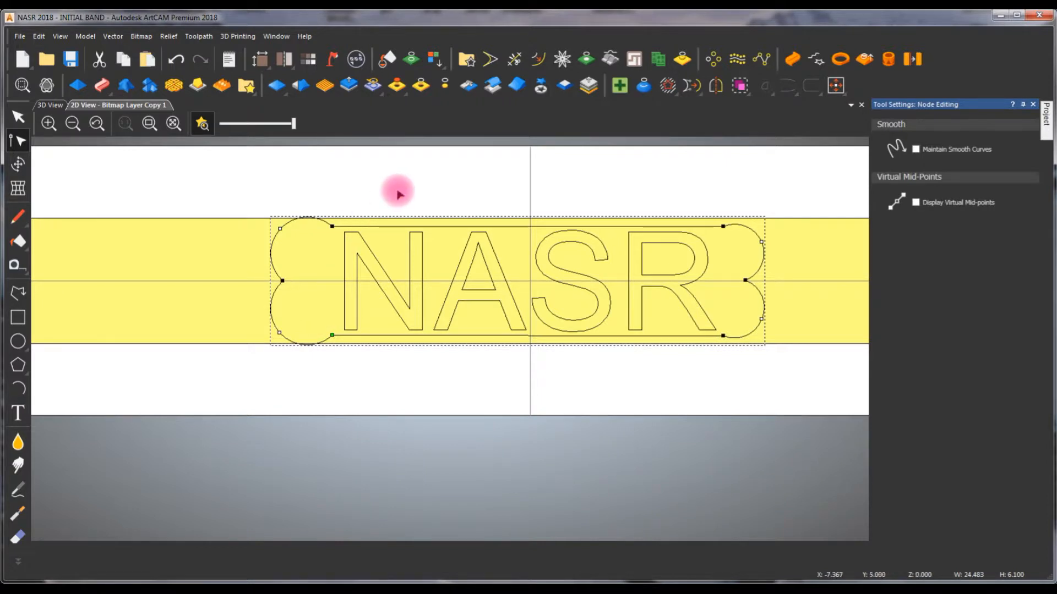
click(283, 231)
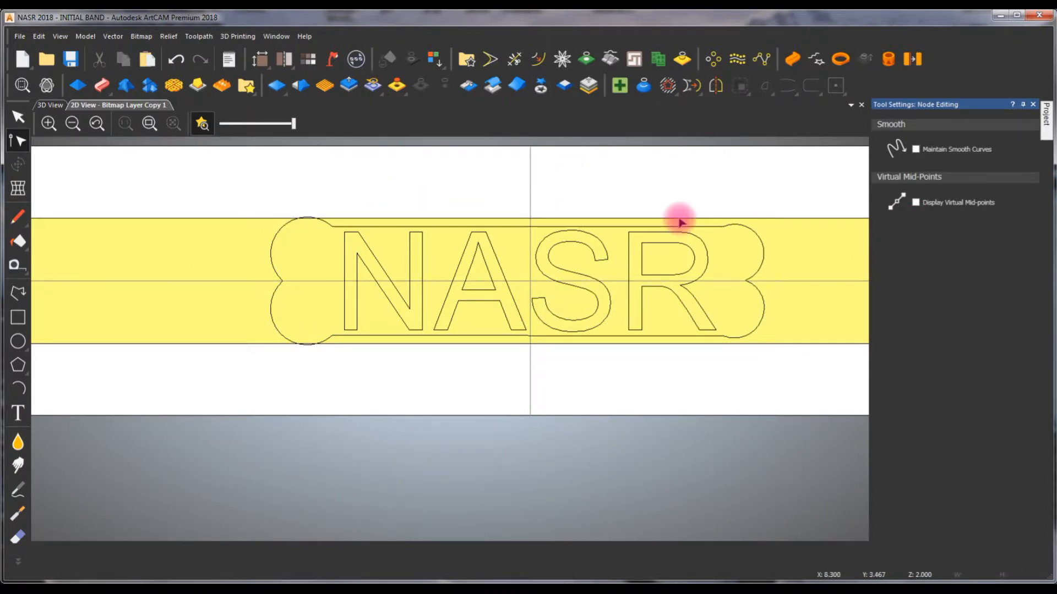
- Centre the lobed outline on the model and check its position against the NASR text
scroll(671, 234, down, 1)
scroll(463, 291, up, 1)
key(F3)
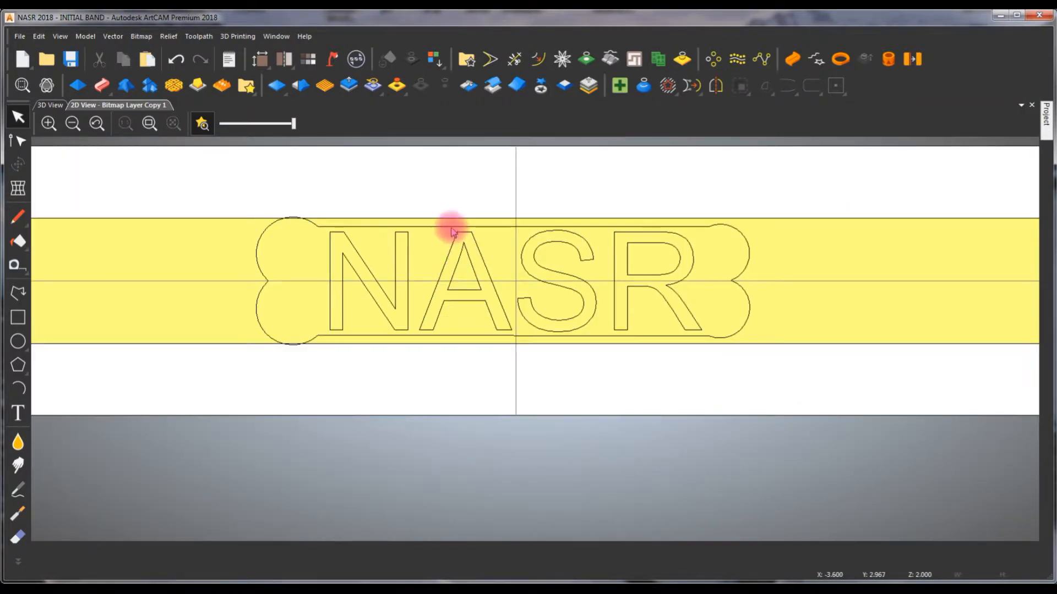
click(459, 228)
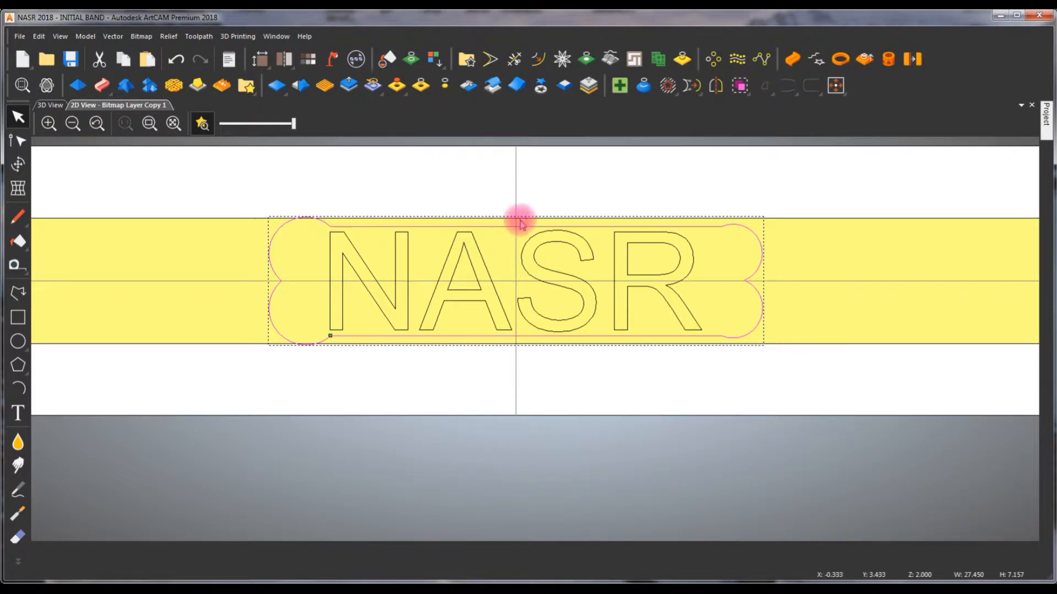
click(443, 267)
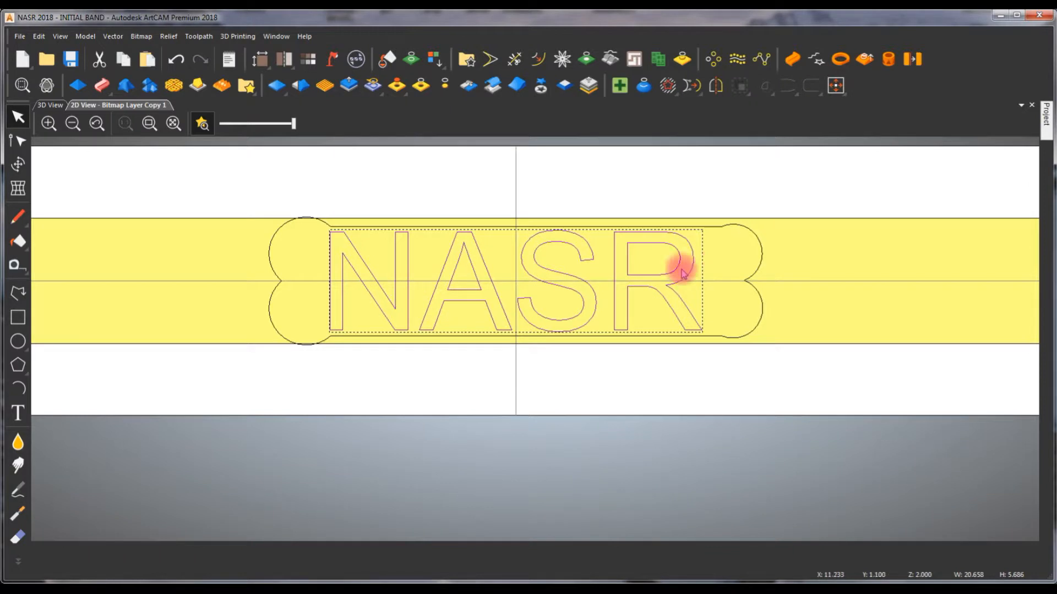
click(721, 195)
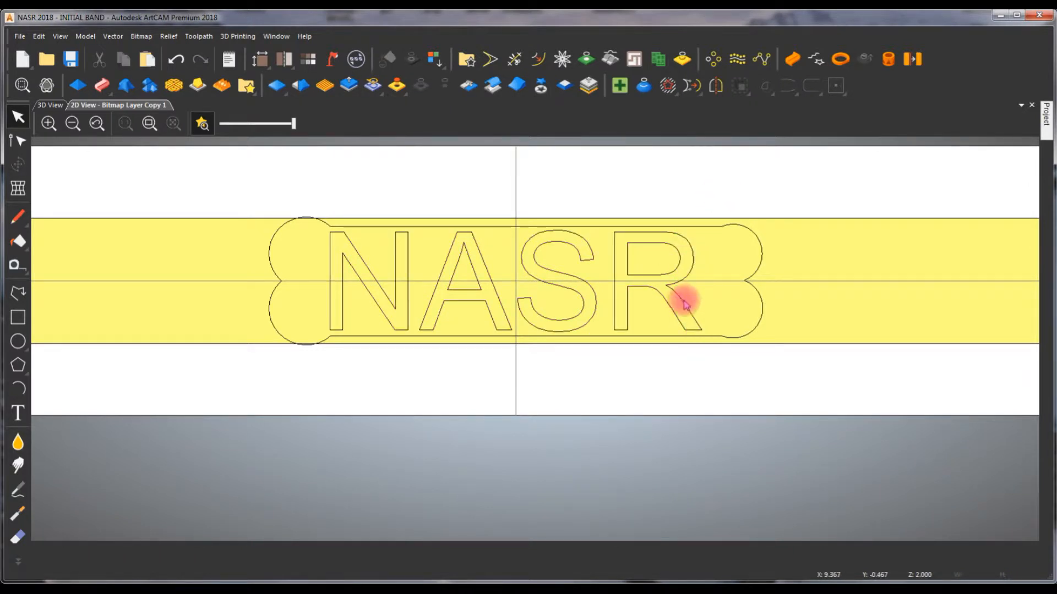
- Nudge the lobed outline slightly left so it sits more evenly around the NASR letters
click(749, 332)
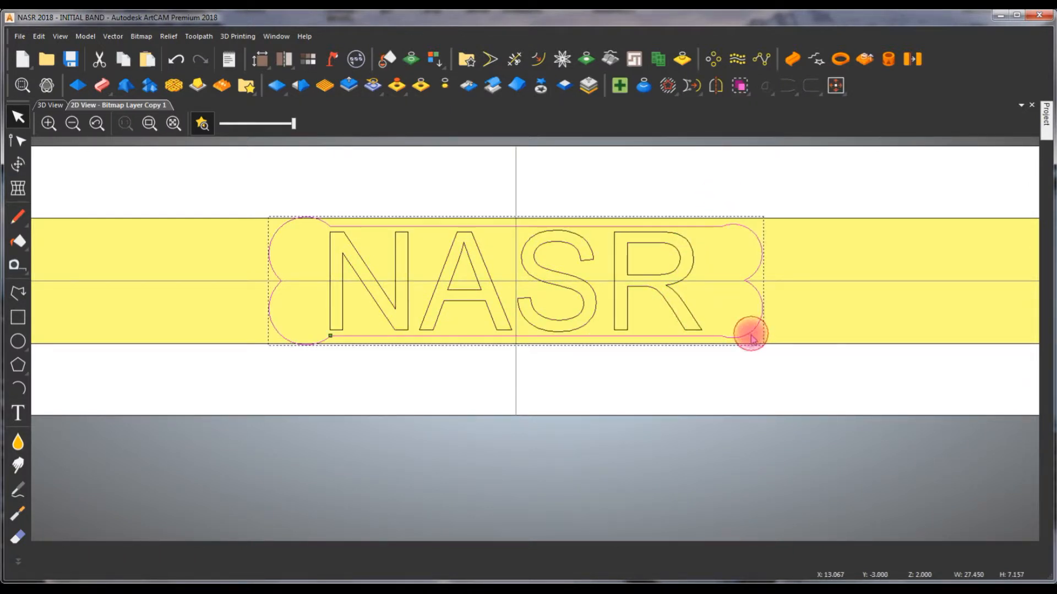
key(Left)
key(Left)
key(Left)
key(Left)
key(Left)
key(Left)
key(Left)
key(Left)
key(Left)
key(Left)
key(Left)
key(Left)
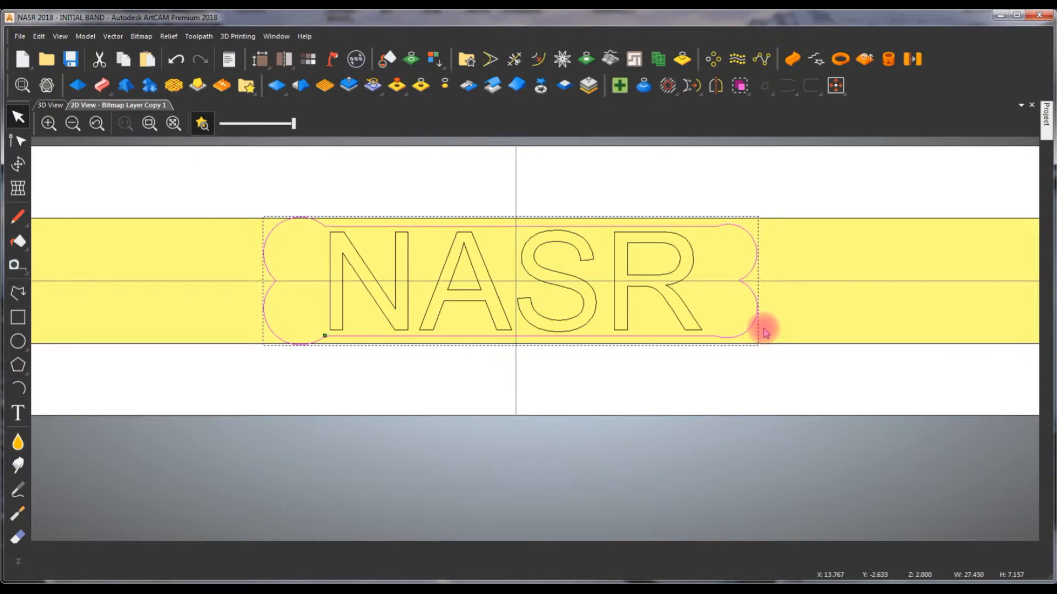
key(Left)
key(Left)
key(Left)
key(Left)
key(Left)
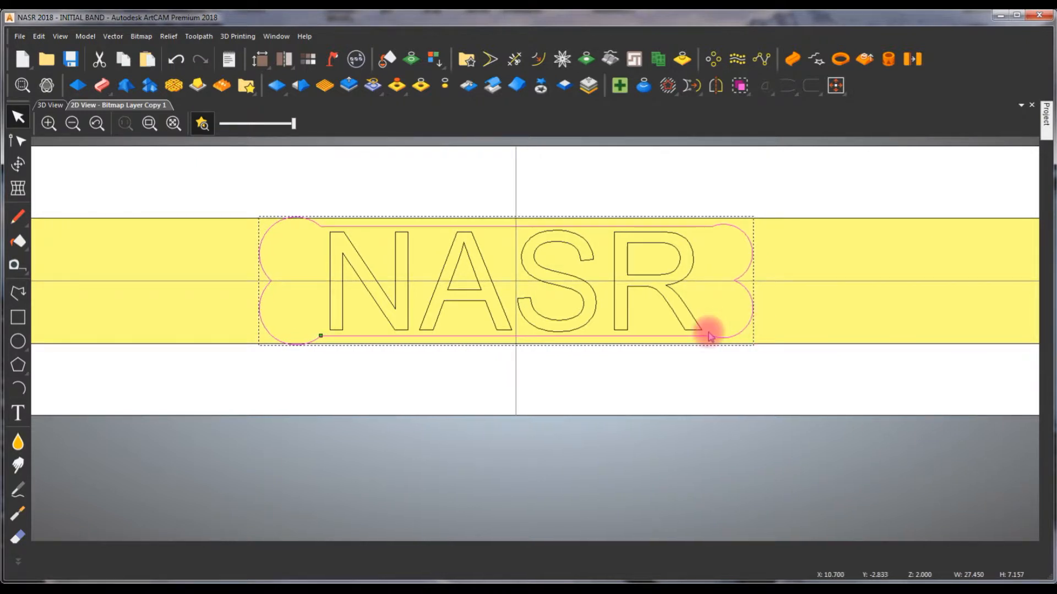
click(655, 182)
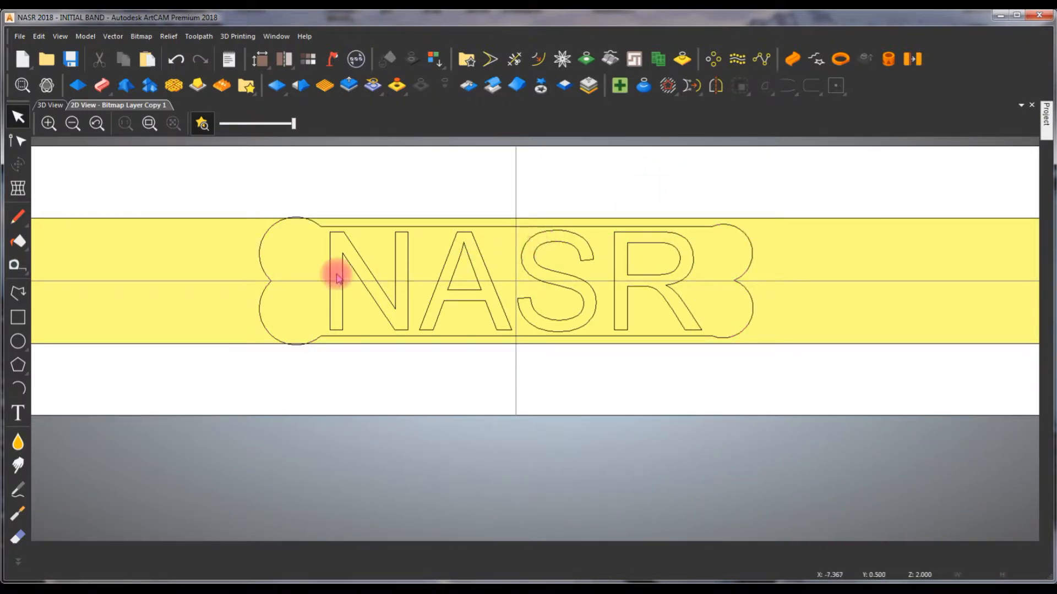
- Reduce the lobed outline's height from above and below to about 6.87 mm so it fits within the band's edges
click(329, 227)
scroll(308, 220, up, 3)
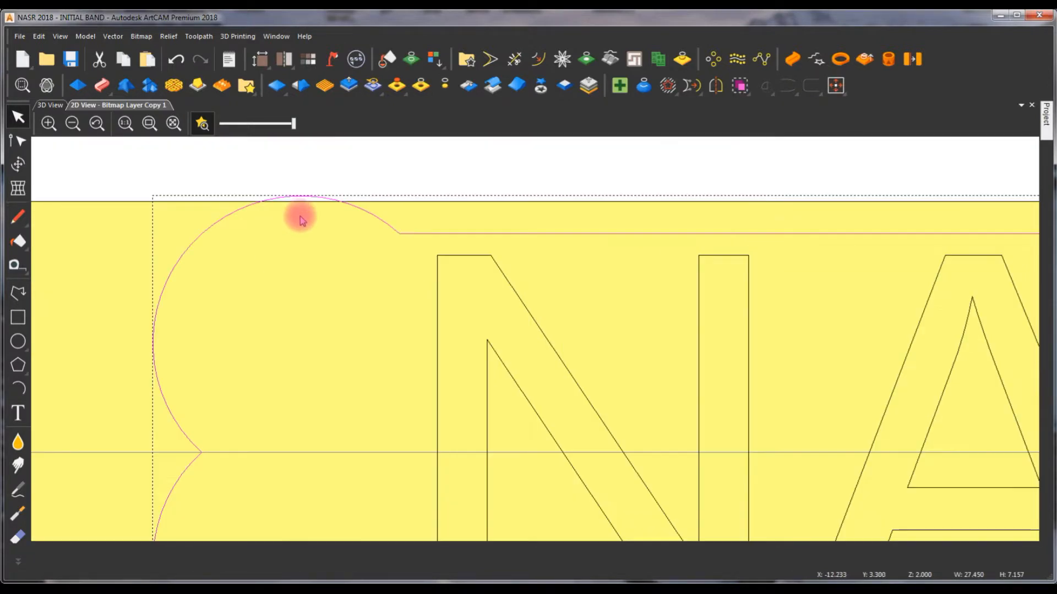
scroll(477, 215, down, 2)
scroll(765, 279, down, 1)
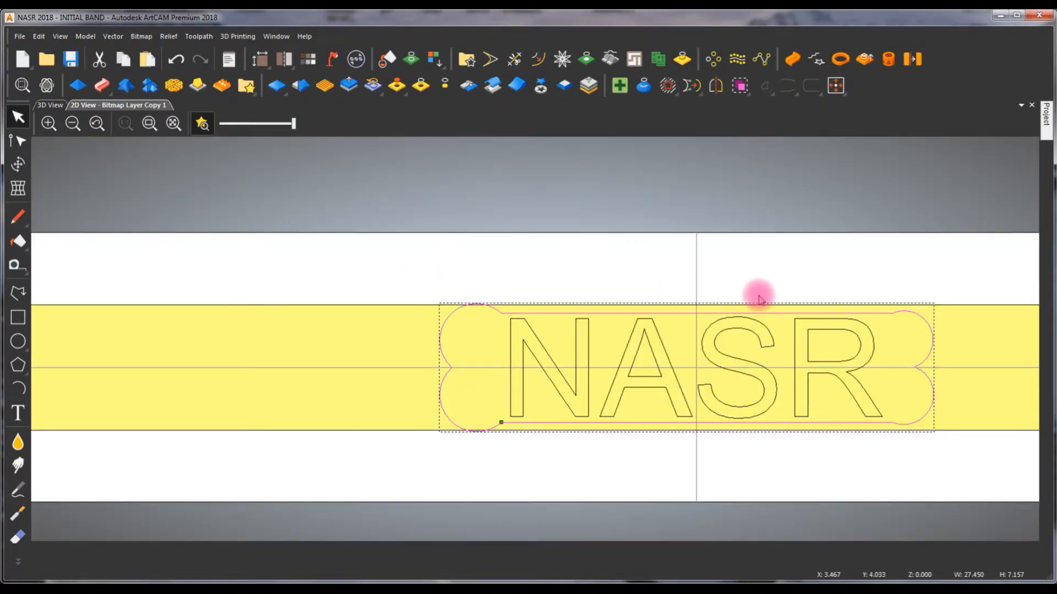
click(586, 309)
scroll(660, 206, up, 1)
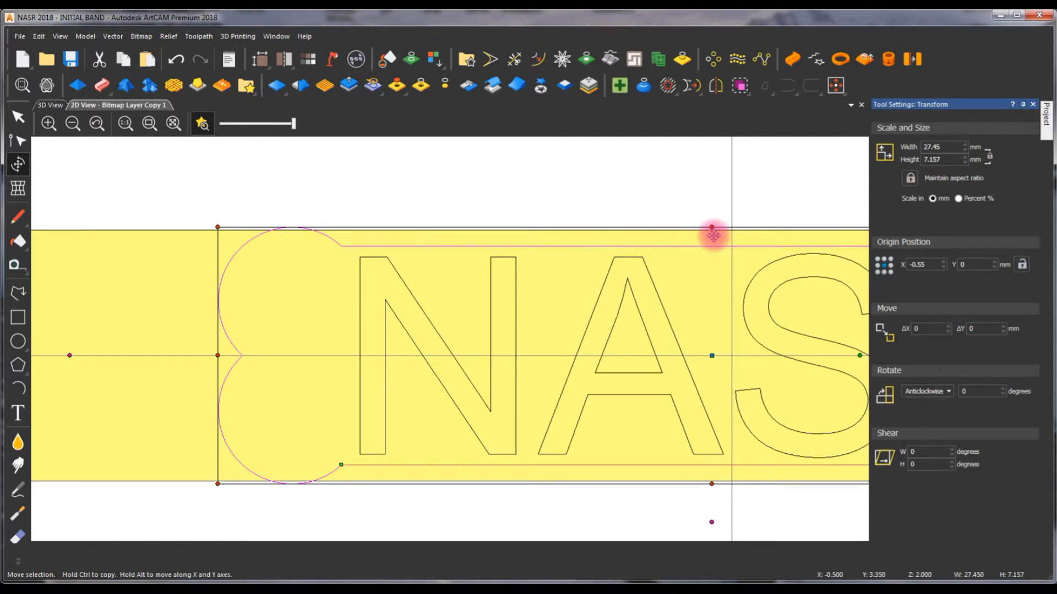
drag(711, 228, 712, 232)
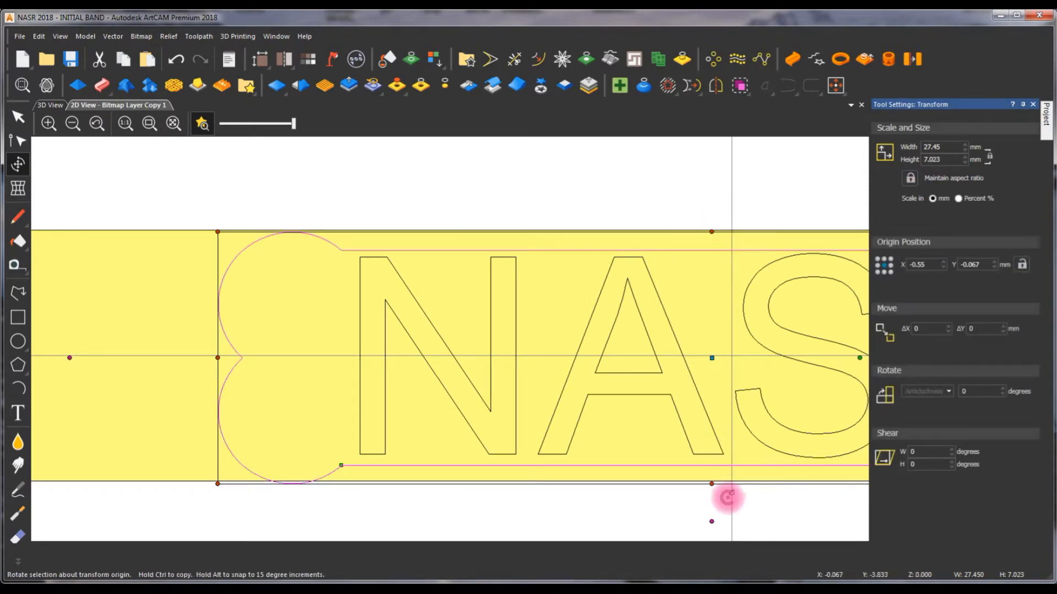
drag(712, 484, 712, 478)
click(479, 170)
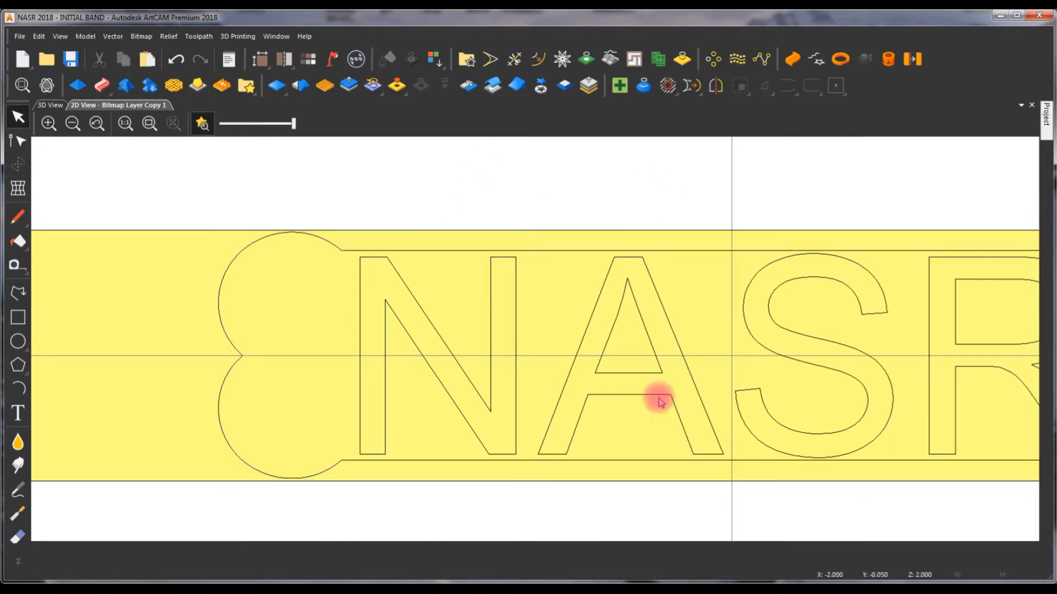
- Recentre the resized lobed outline on the model
scroll(704, 464, up, 1)
scroll(546, 387, down, 1)
scroll(546, 388, down, 1)
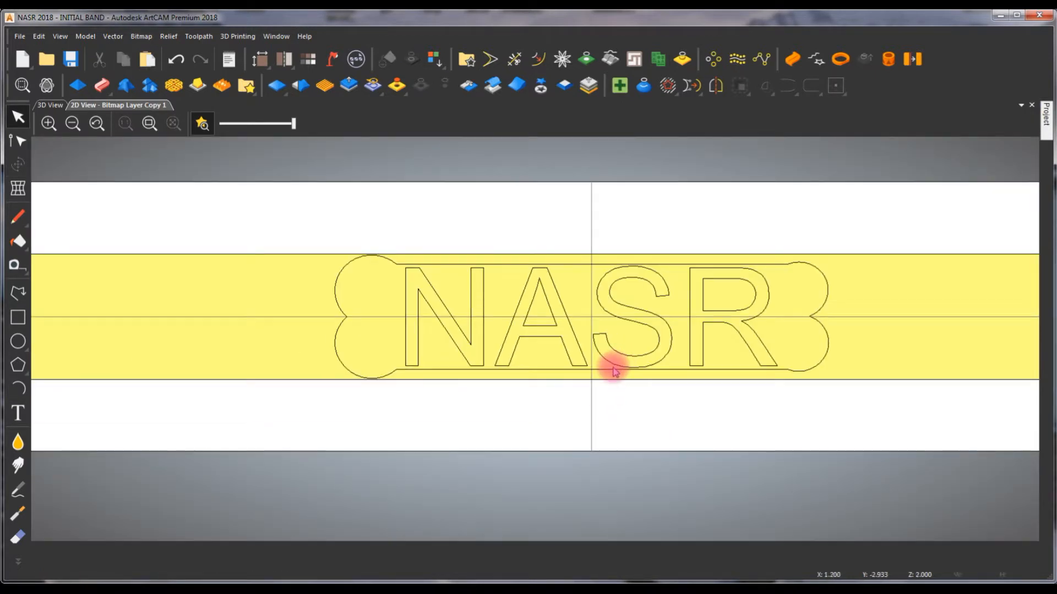
click(611, 371)
key(F9)
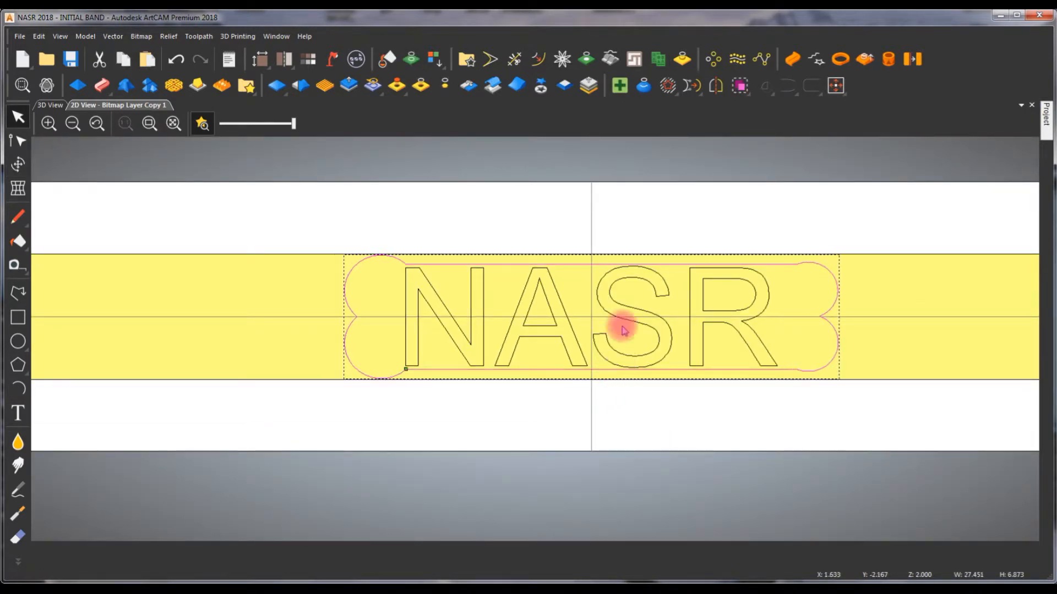
click(644, 231)
click(777, 264)
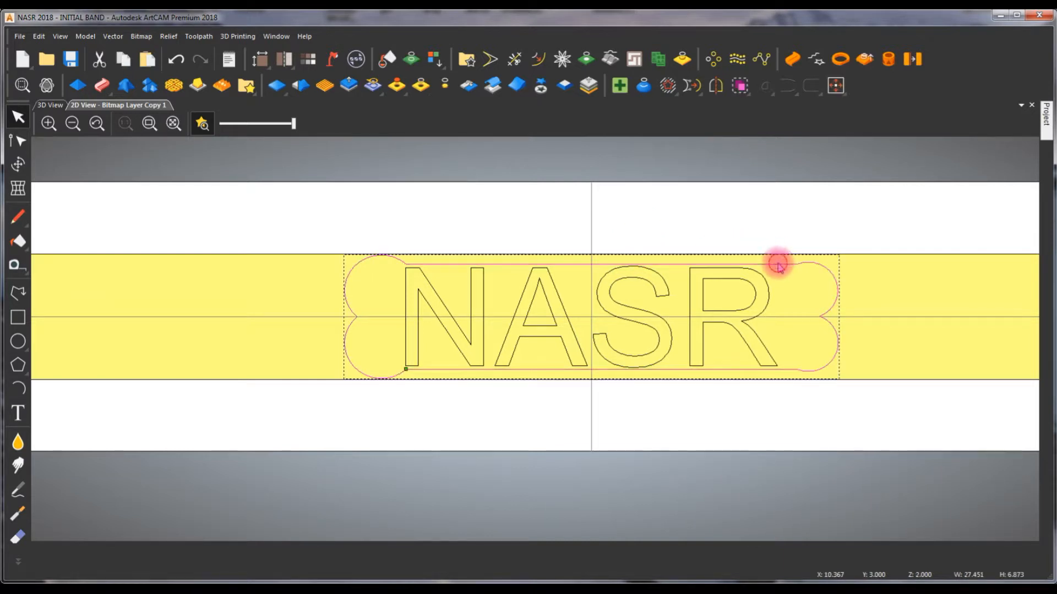
- Apply a plane shape with a 0.50 mm start height to the lobed outline and inspect the recess in 3D
double_click(701, 289)
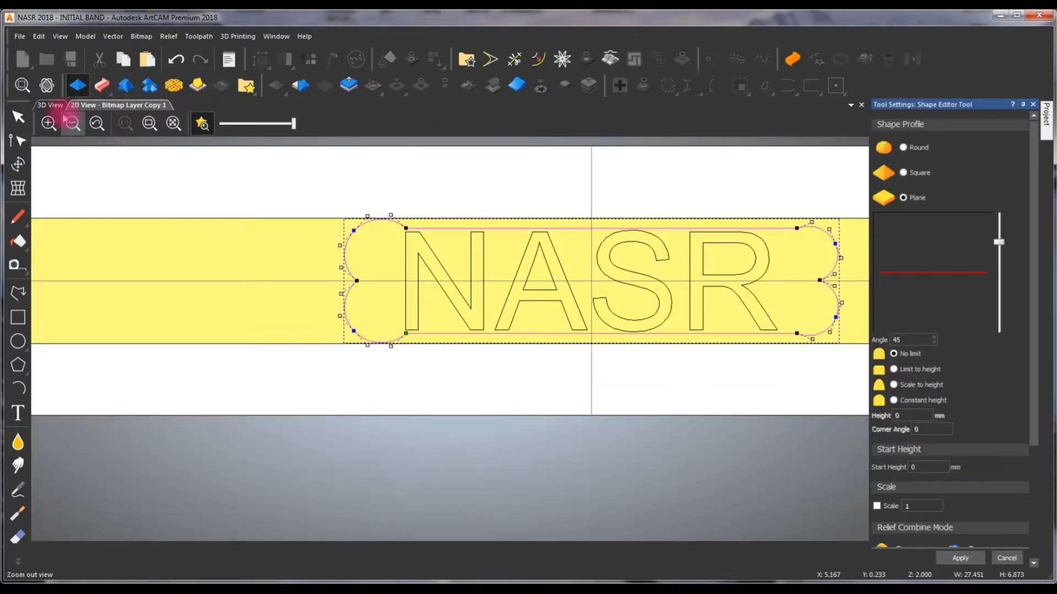
click(51, 105)
double_click(922, 468)
text(.50)
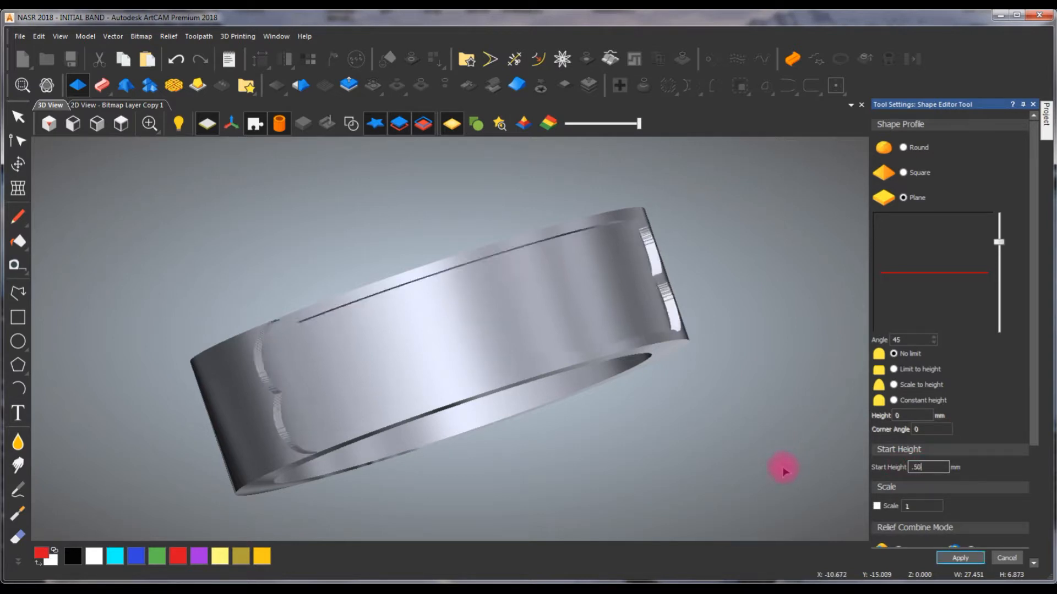
mouse_move(670, 365)
mouse_down()
mouse_move(548, 373)
mouse_move(398, 324)
mouse_move(505, 253)
mouse_move(688, 358)
mouse_up()
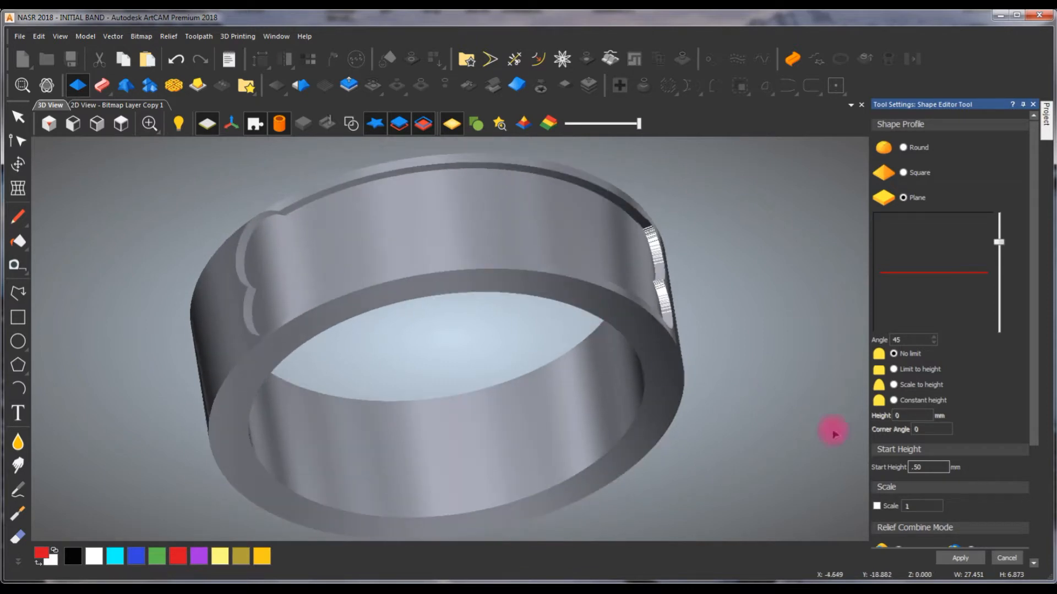
- Select the NASR letter vectors in 3D and give them a plane shape with a 2 mm start height
click(350, 123)
click(451, 248)
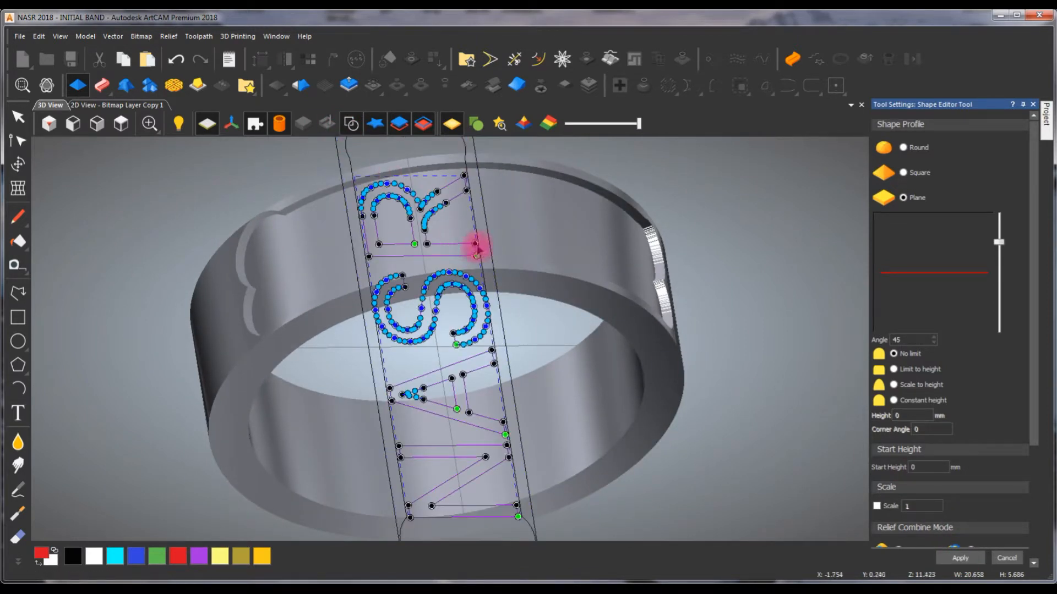
click(476, 249)
double_click(492, 245)
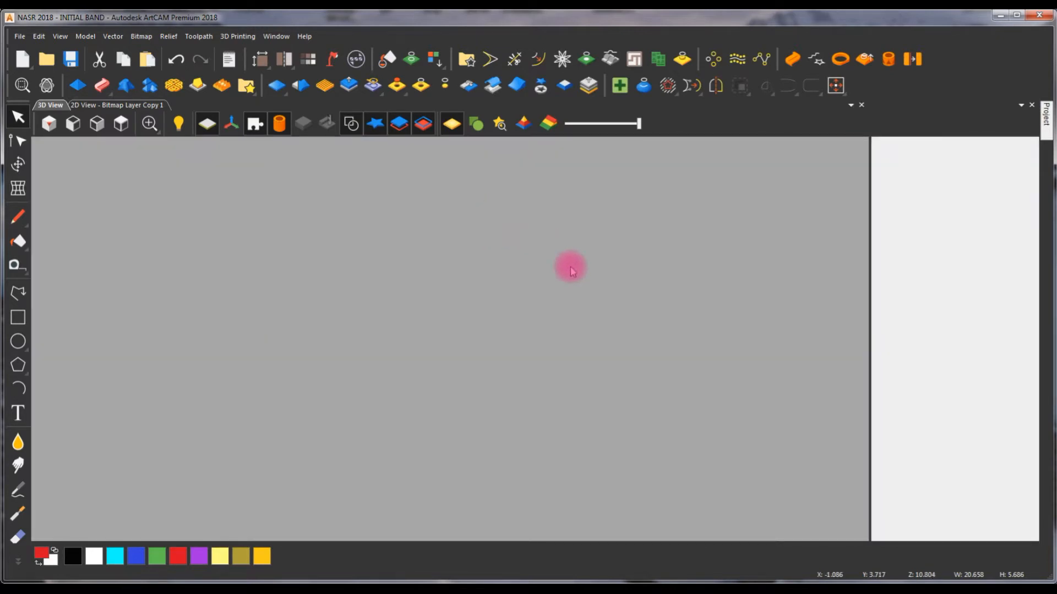
scroll(1031, 446, down, 3)
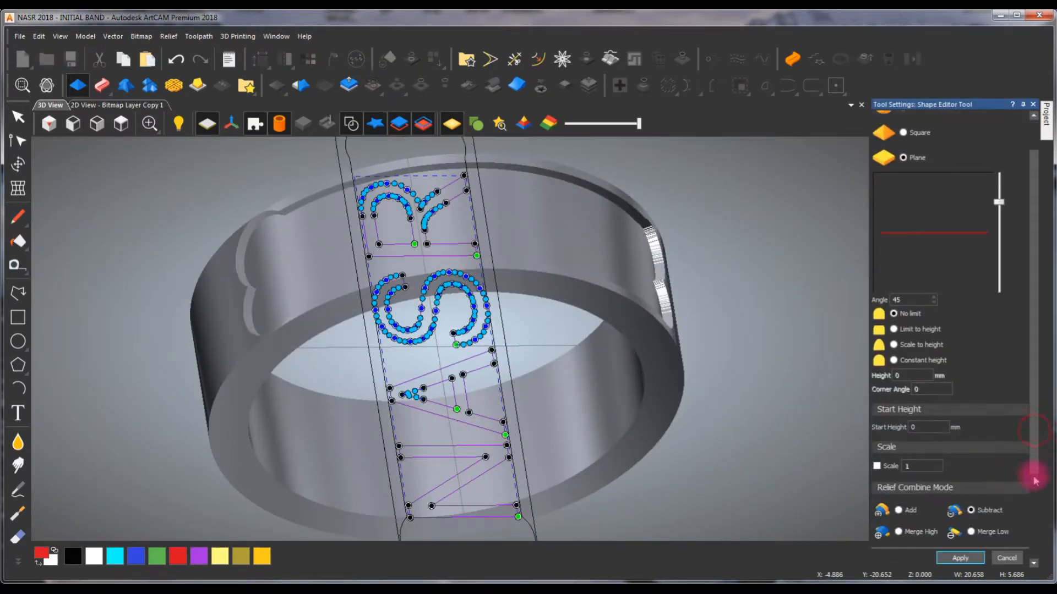
text(2)
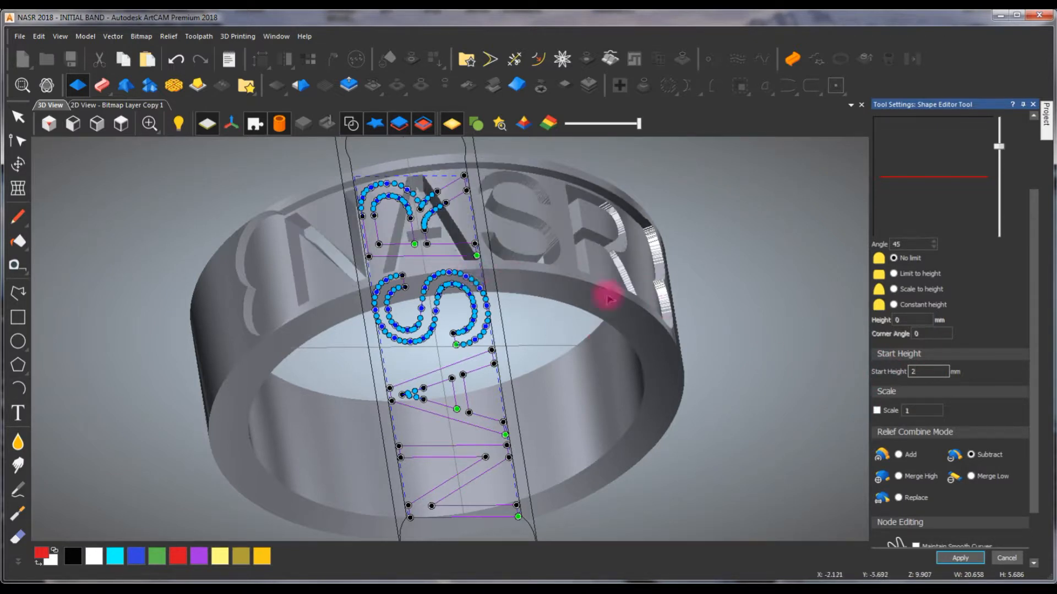
- Combine the NASR letters with the relief using Merge High, then hide the vectors and inspect the ring from several angles
click(899, 476)
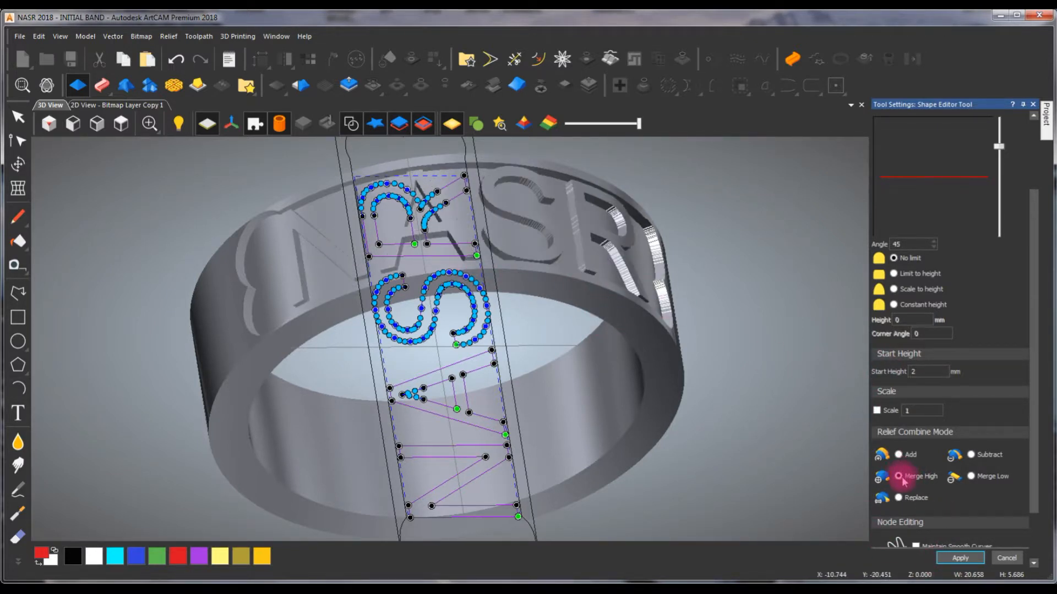
click(353, 124)
drag(501, 392, 719, 404)
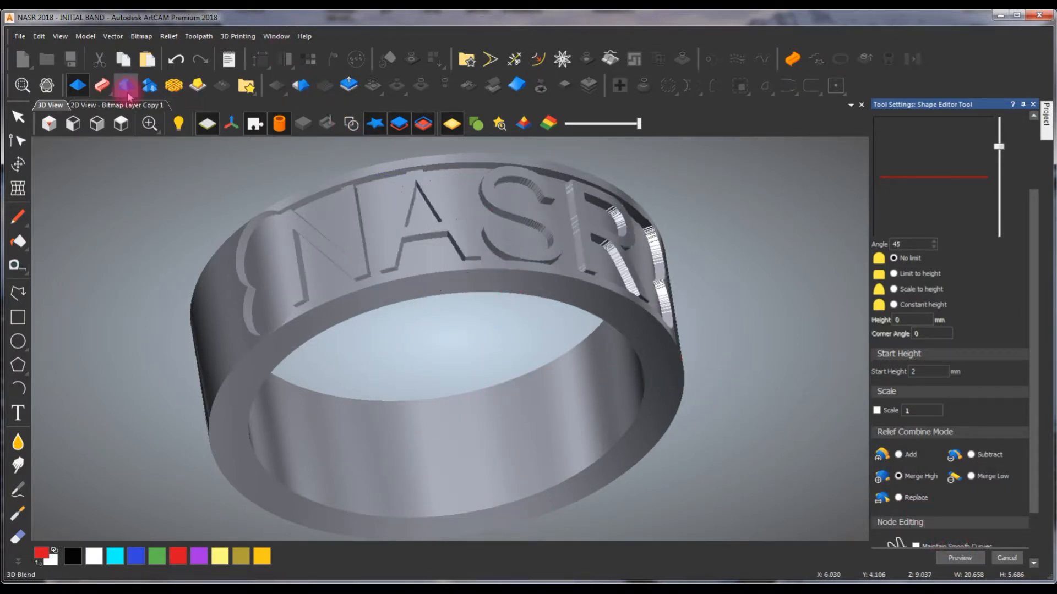
click(48, 86)
drag(617, 323, 684, 294)
- Turn off the relief preview in the 2D view and fill the NASR letters with red
click(146, 104)
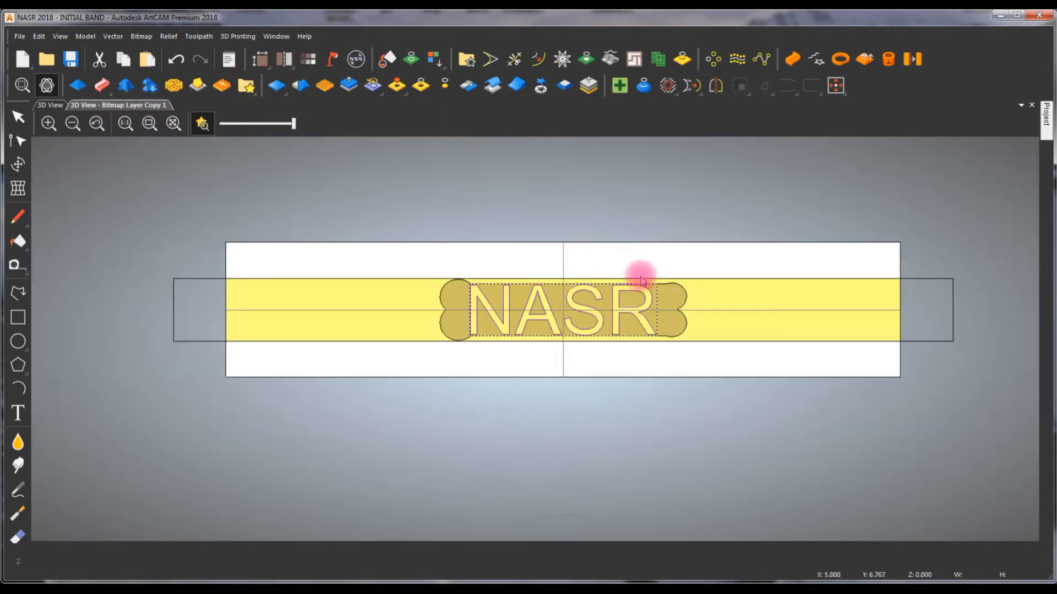
click(559, 289)
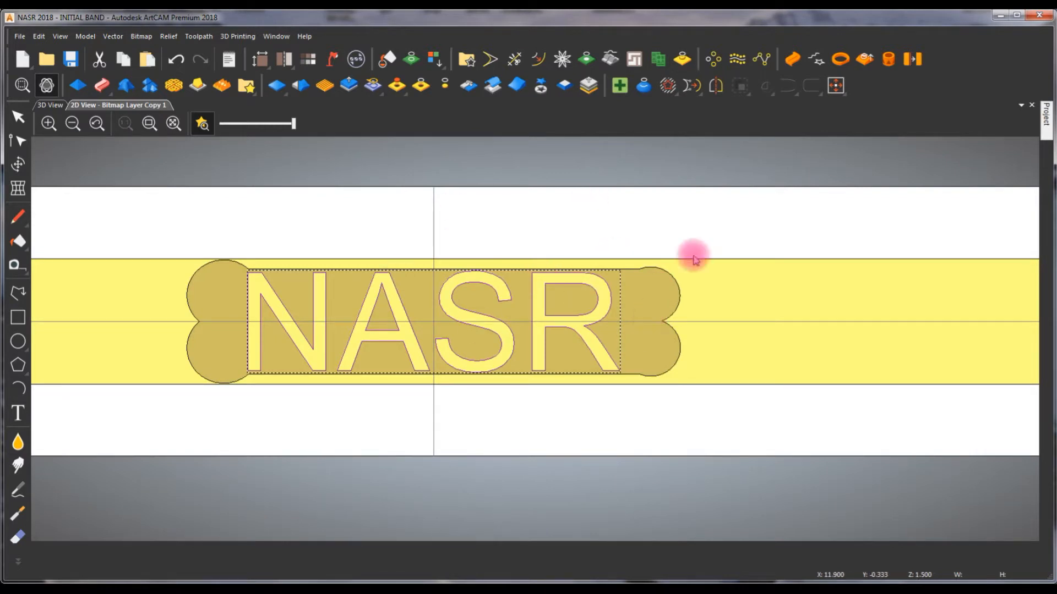
click(678, 288)
click(405, 302)
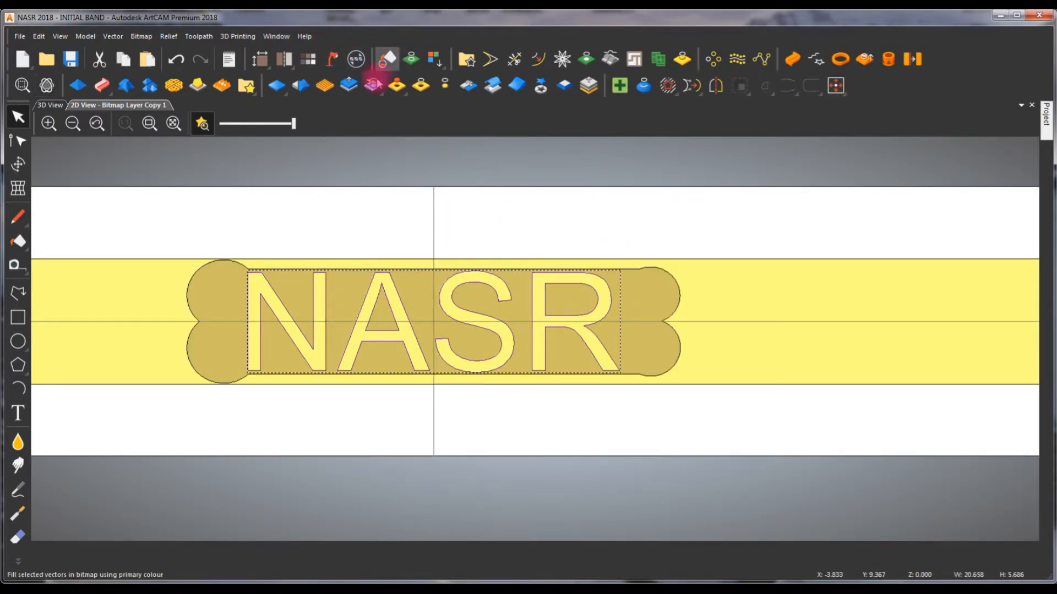
click(202, 125)
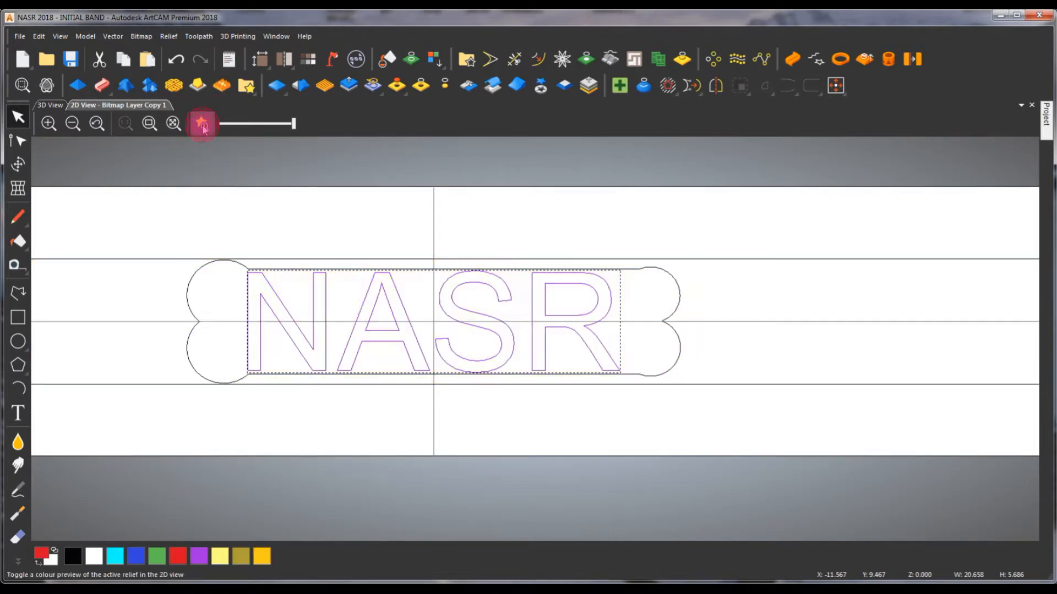
click(388, 59)
click(379, 225)
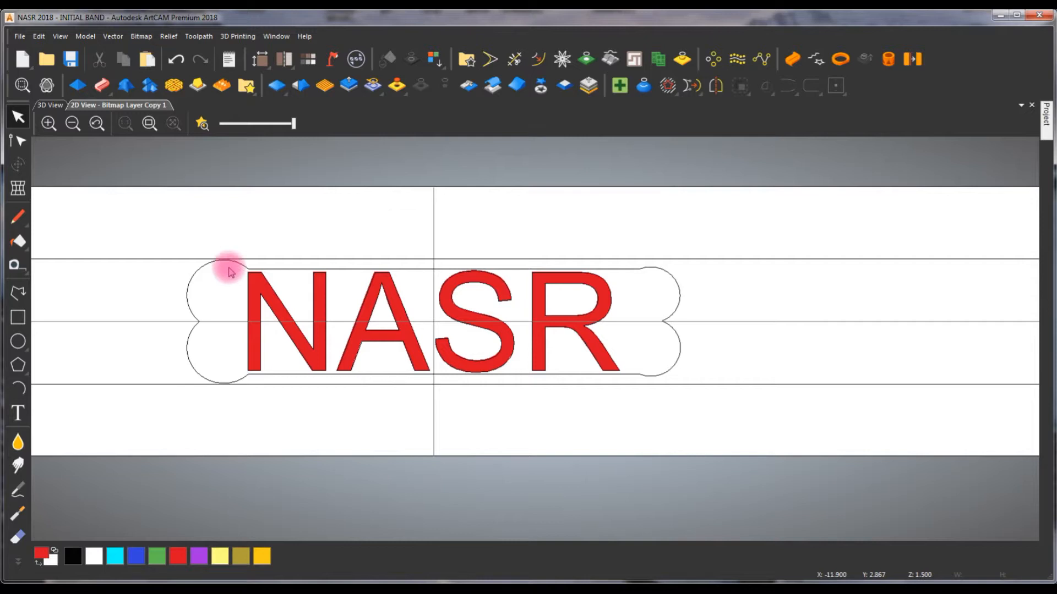
- Fill the lobed outline with purple, and fill the NASR letters inside it with red again
click(244, 269)
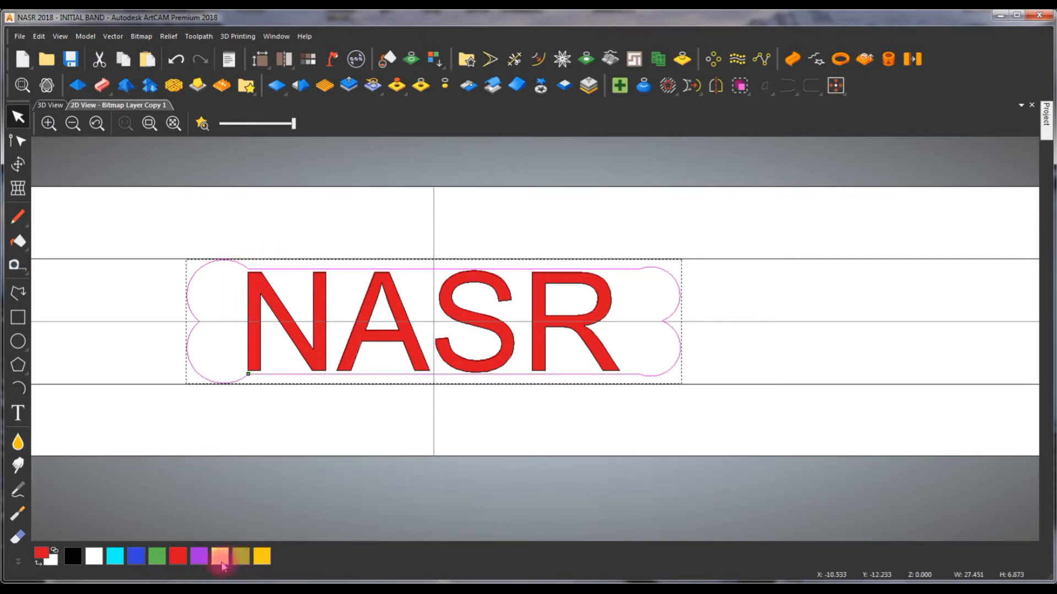
click(387, 59)
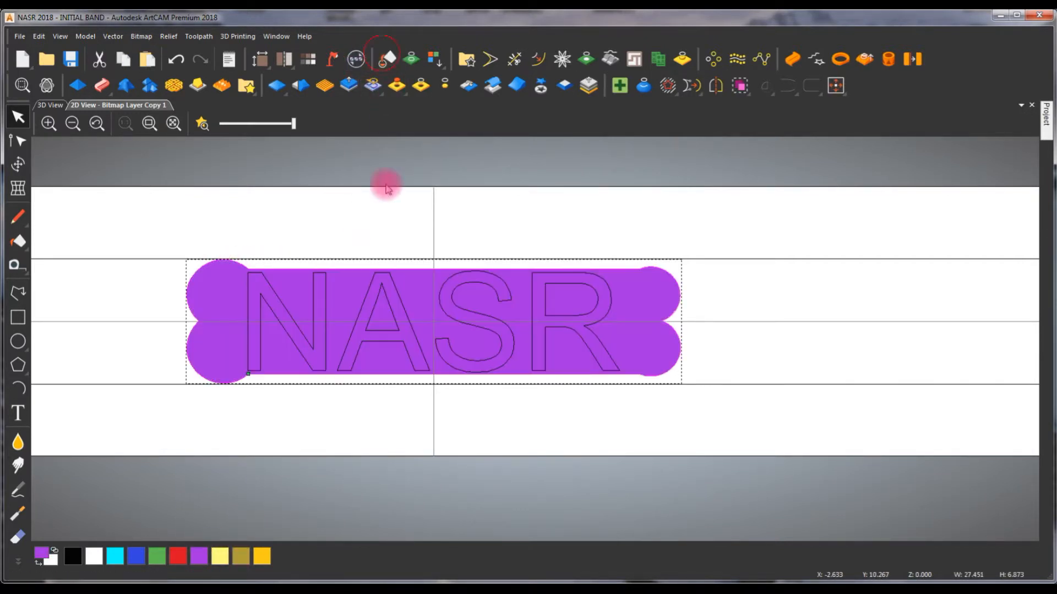
click(345, 314)
click(330, 314)
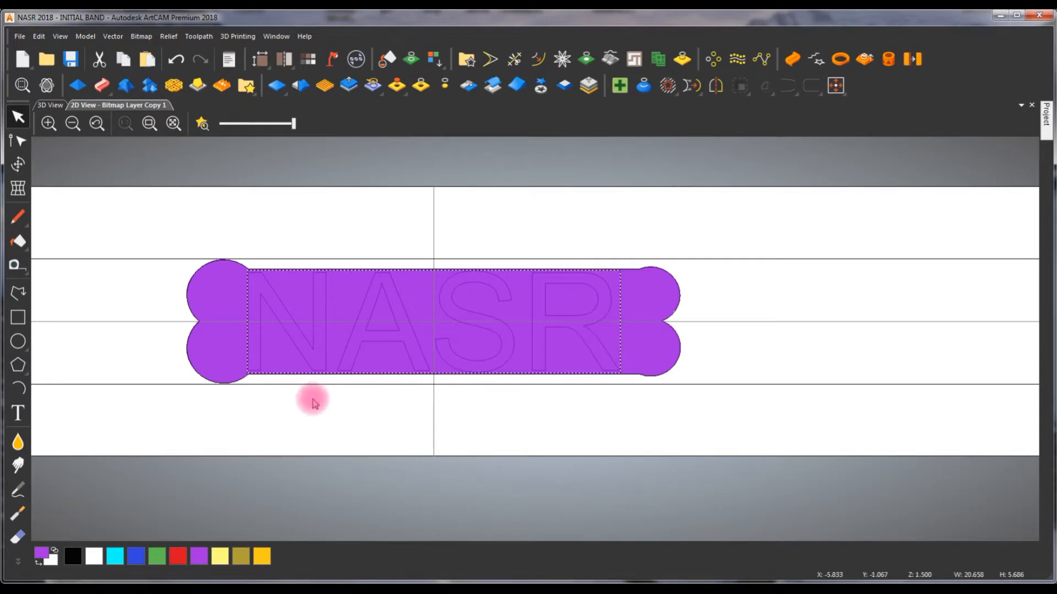
click(178, 557)
click(387, 59)
click(509, 161)
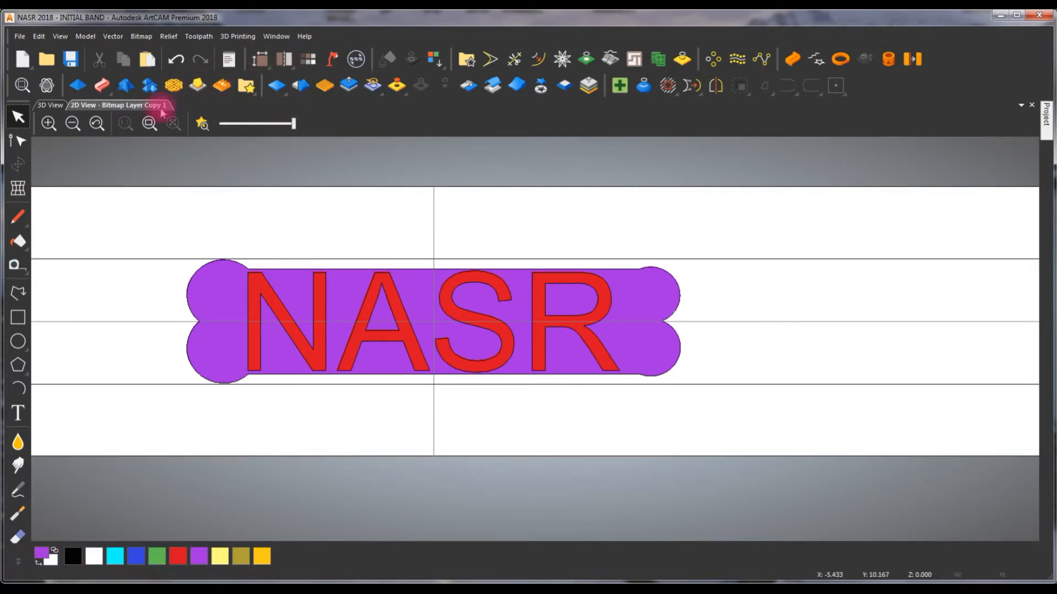
- Set up a sphere relief texture with a size of 0.20 mm and a Z height of 0.10 mm while viewing the ring in 3D
click(325, 86)
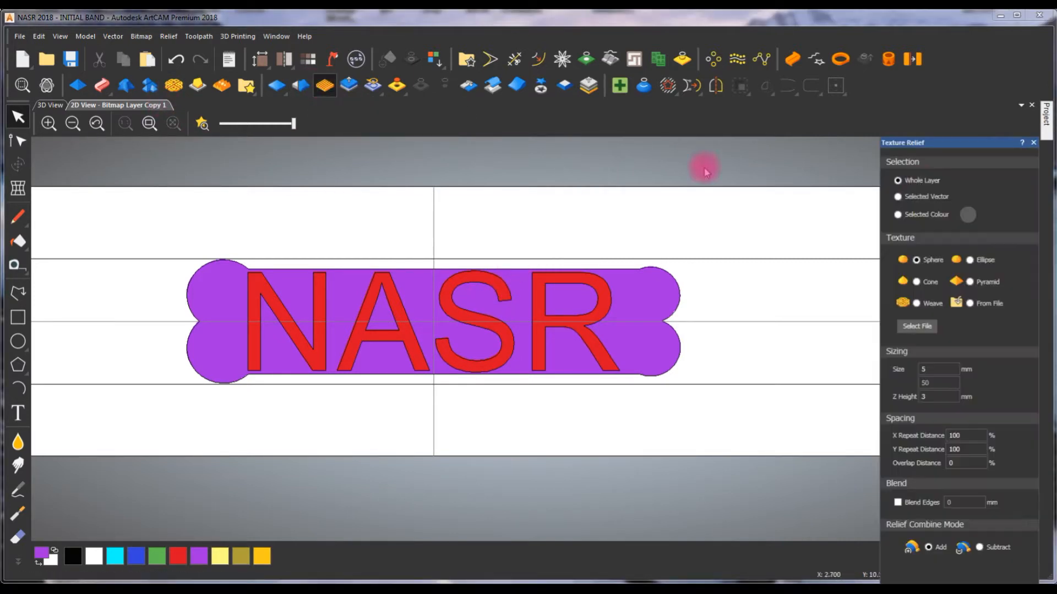
click(48, 105)
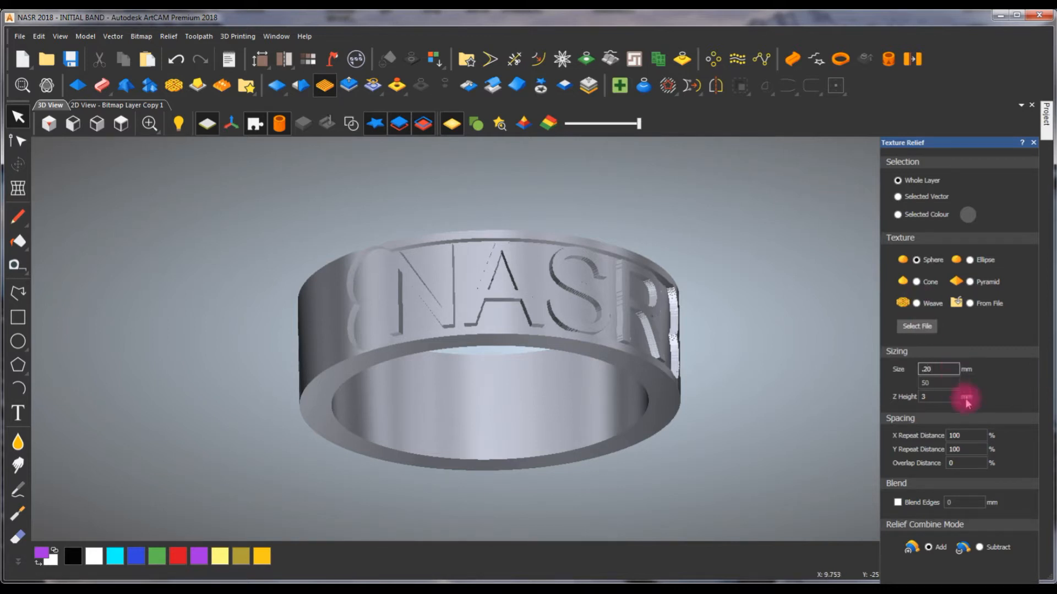
double_click(939, 399)
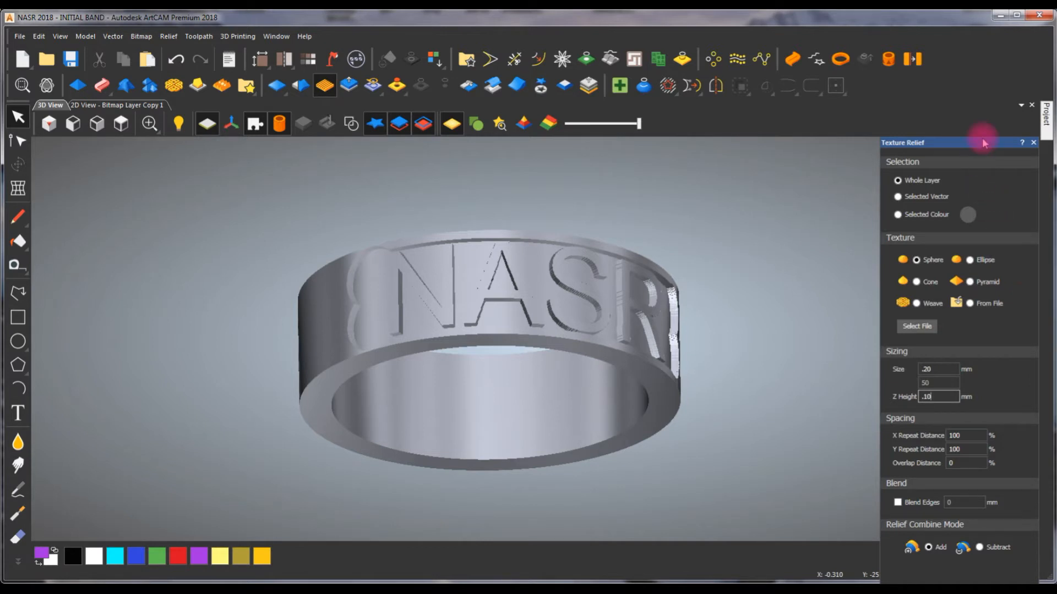
drag(983, 142, 967, 66)
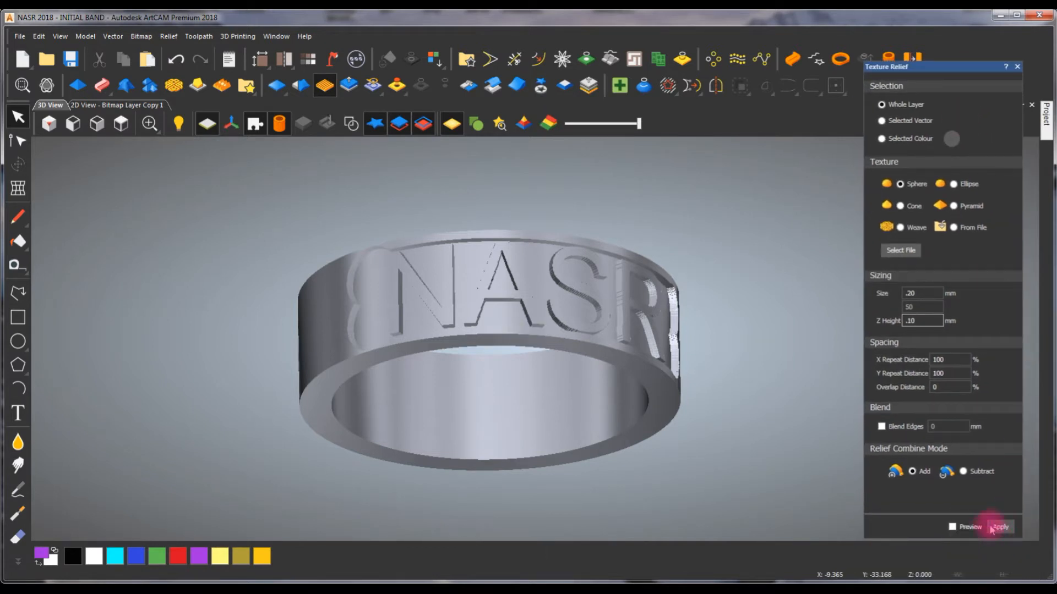
- Try the sphere texture on the whole layer, first as a preview, and undo it
click(952, 527)
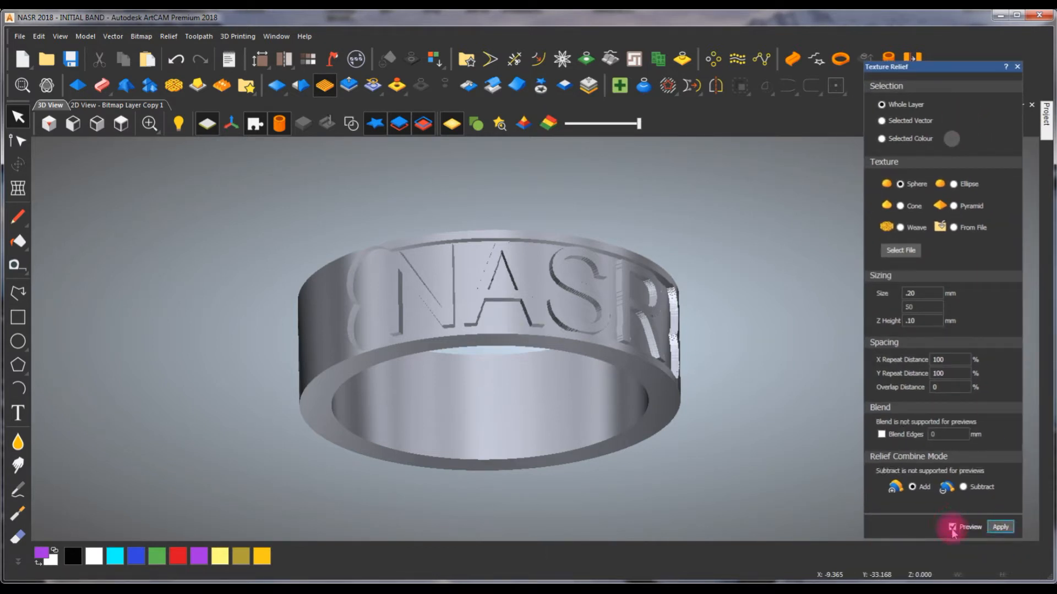
click(996, 528)
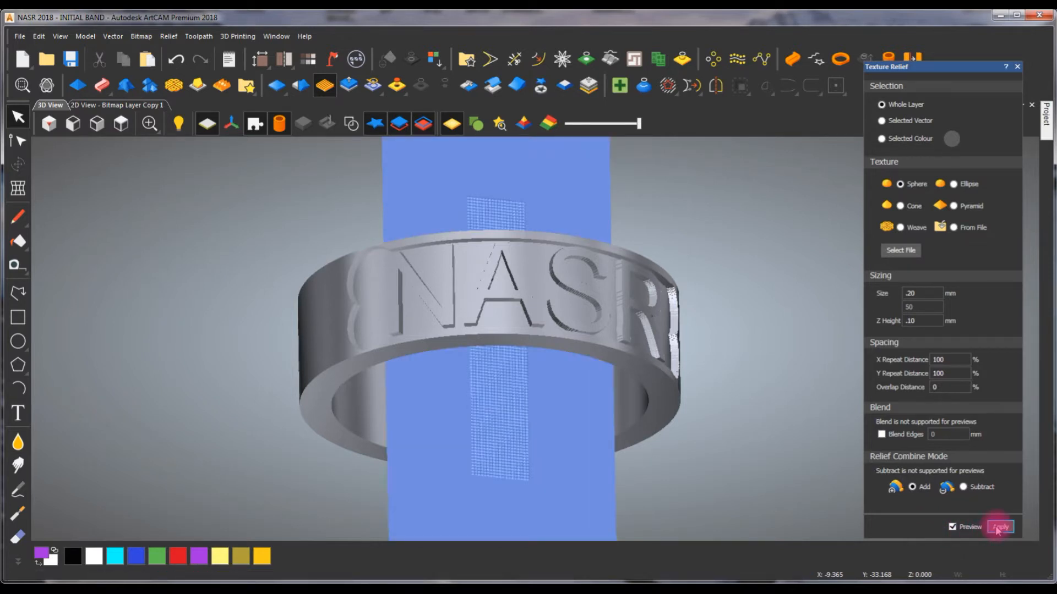
click(952, 527)
click(1000, 527)
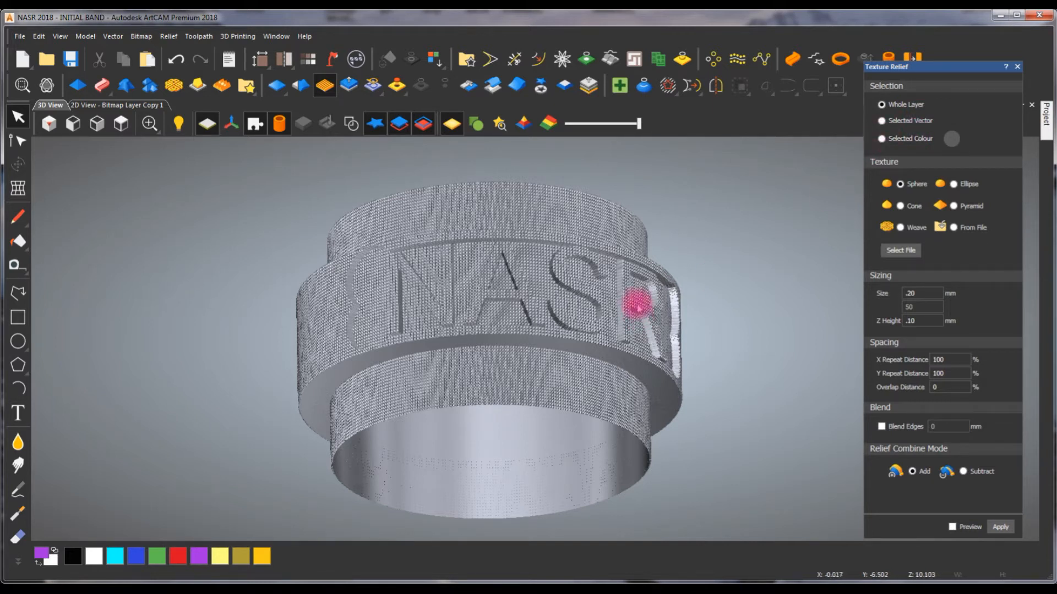
key(ctrl+z)
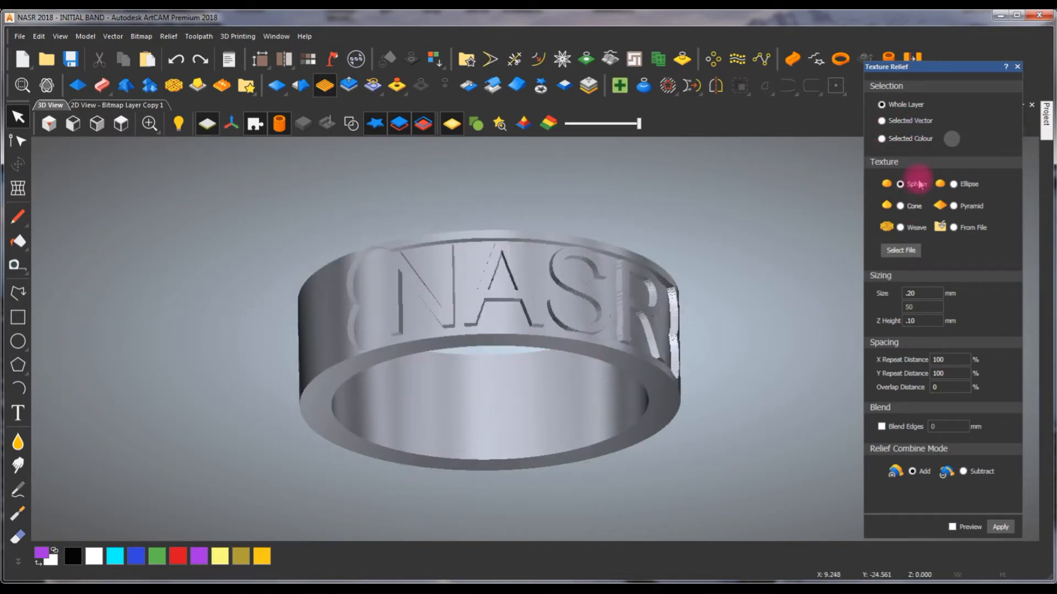
- Apply the sphere texture only to the purple selected colour and check the textured recess against the 2D colour fill
click(882, 140)
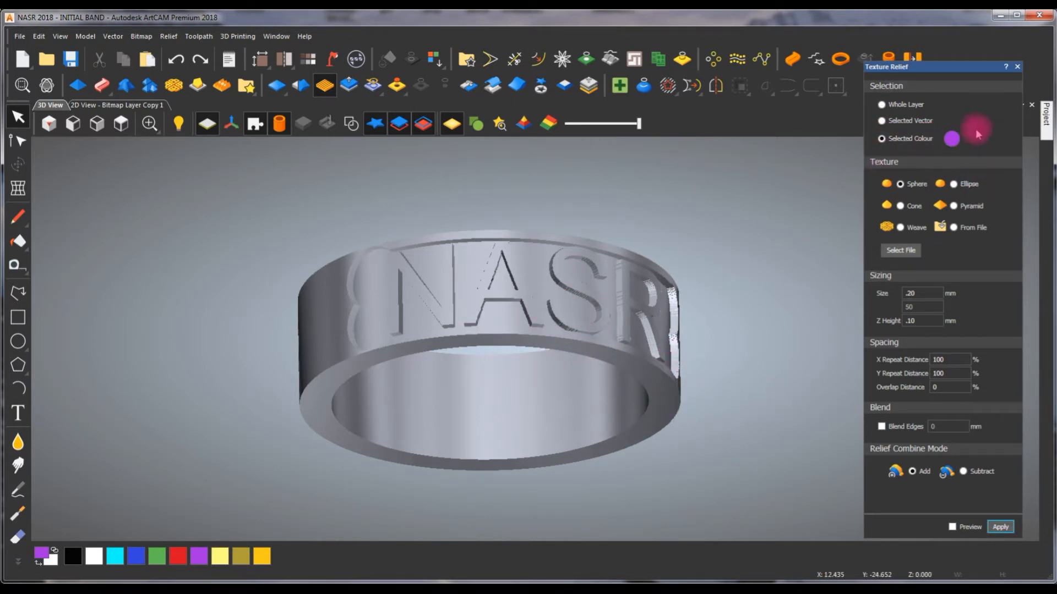
click(1000, 527)
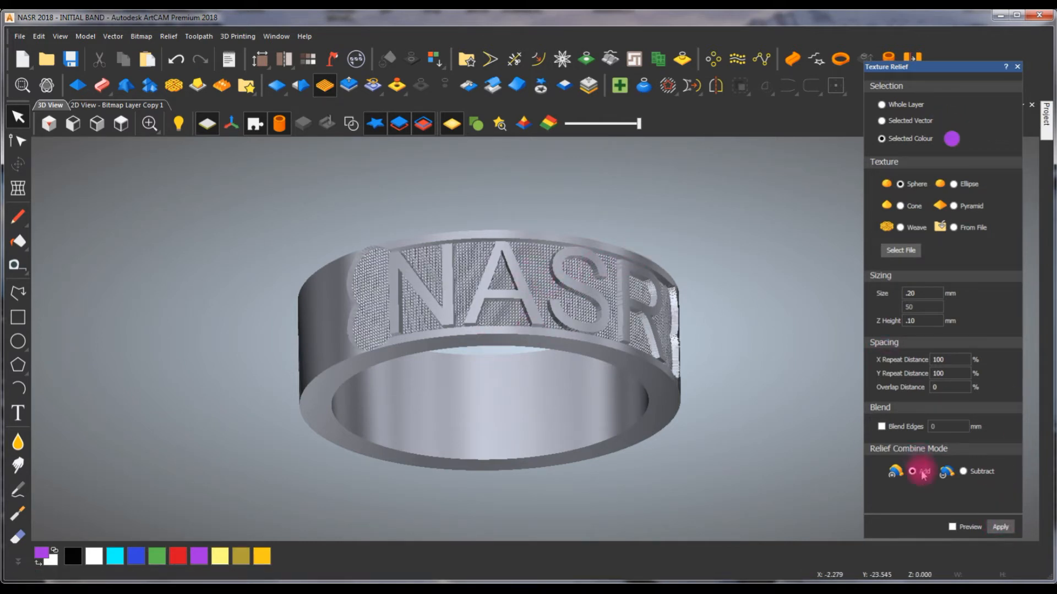
scroll(530, 275, up, 2)
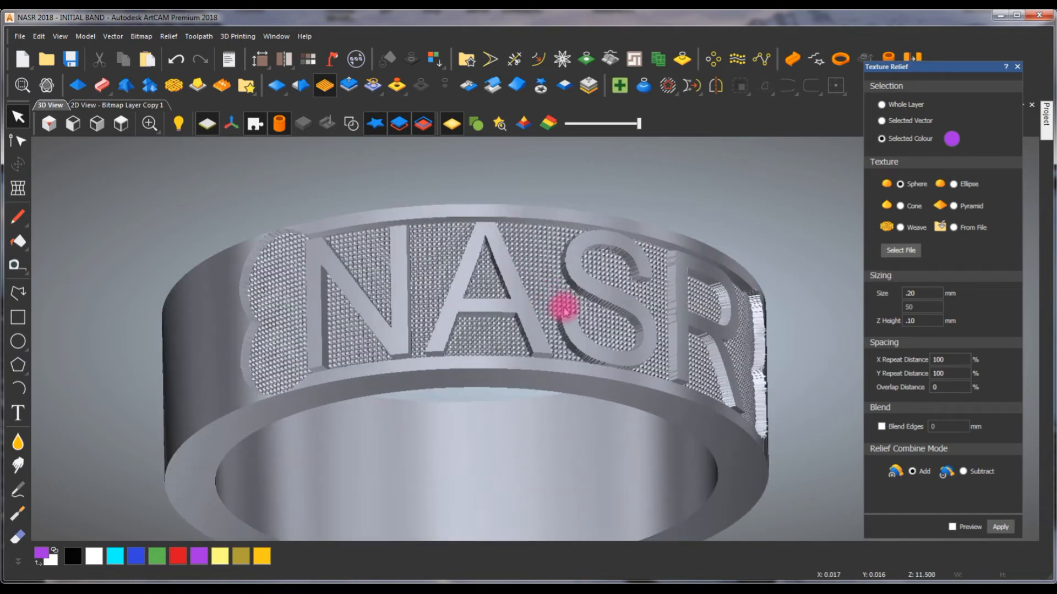
drag(681, 339, 227, 388)
drag(179, 529, 602, 258)
click(940, 142)
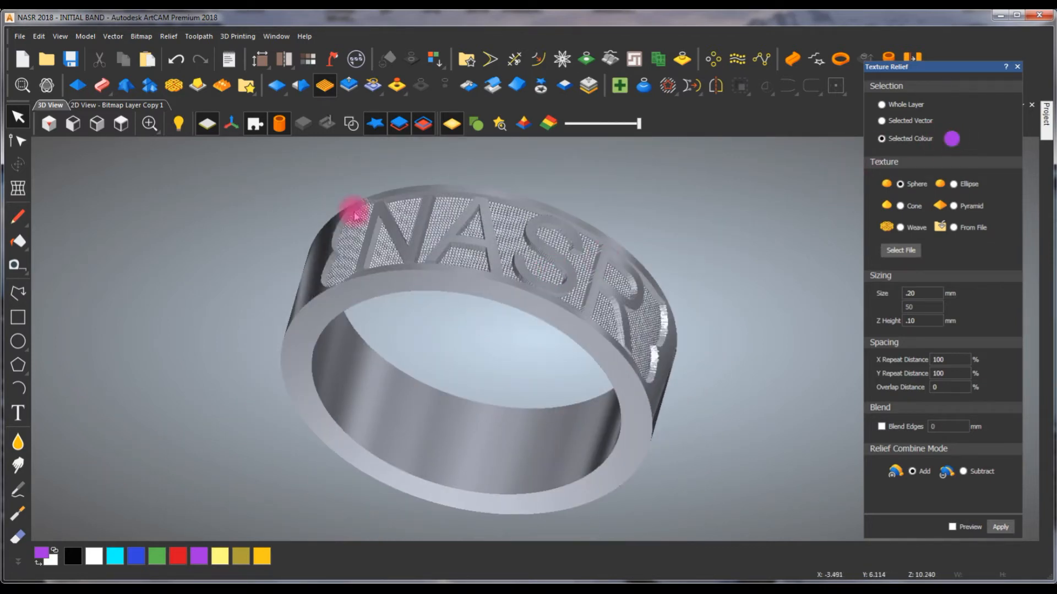
click(142, 107)
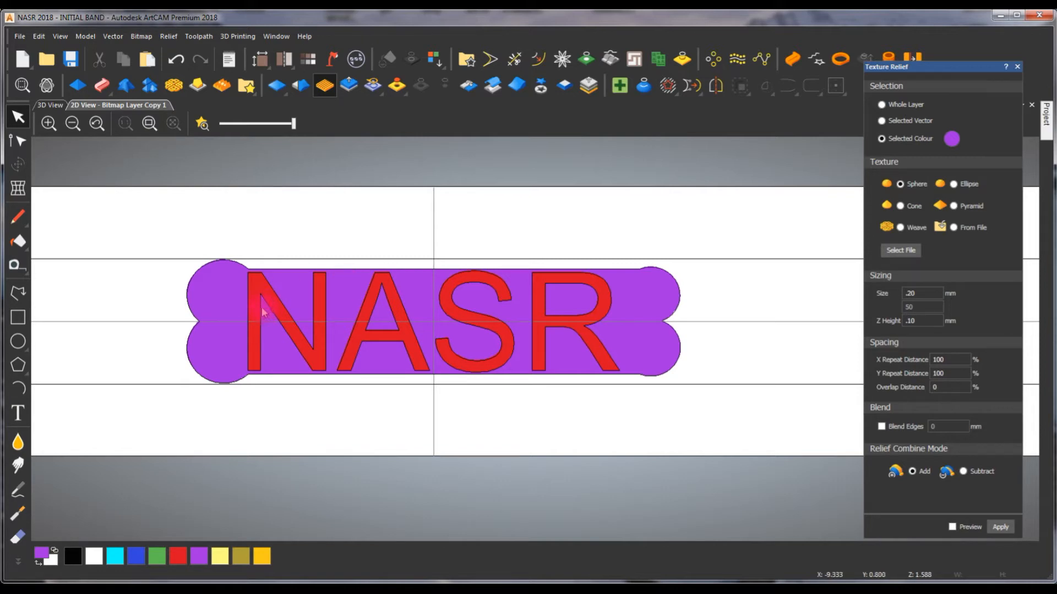
click(50, 106)
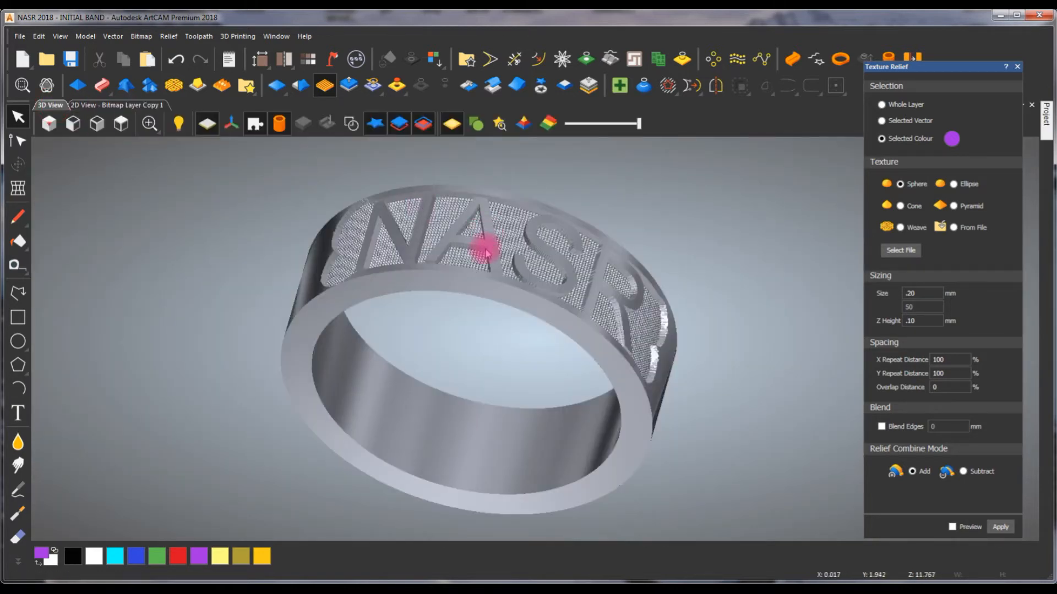
click(377, 329)
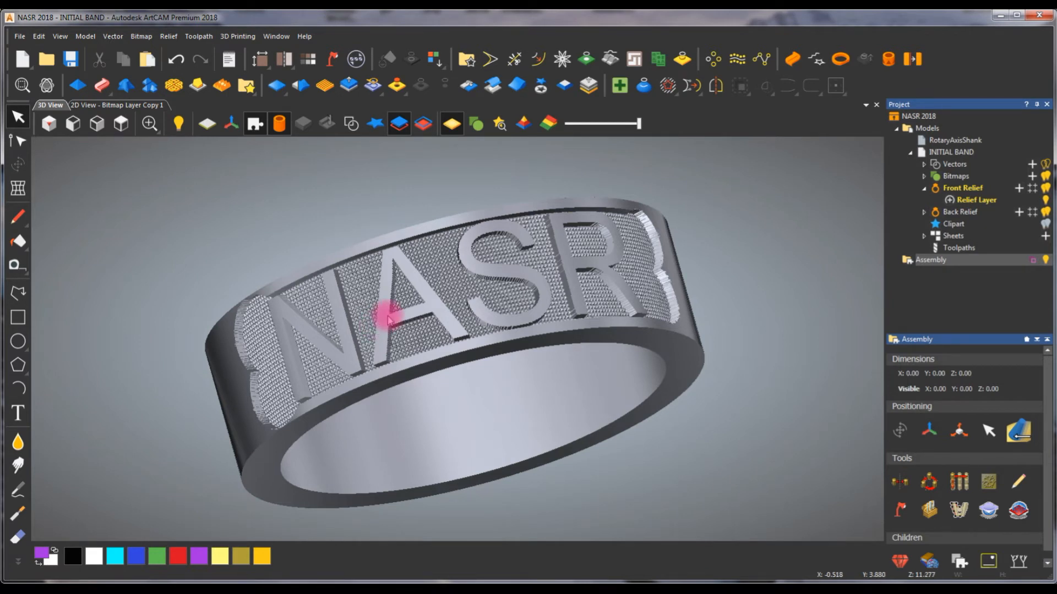
- Create a triangle mesh of the ring, closed with a flat plane at 0.01 mm tolerance, and add it to the project
click(356, 59)
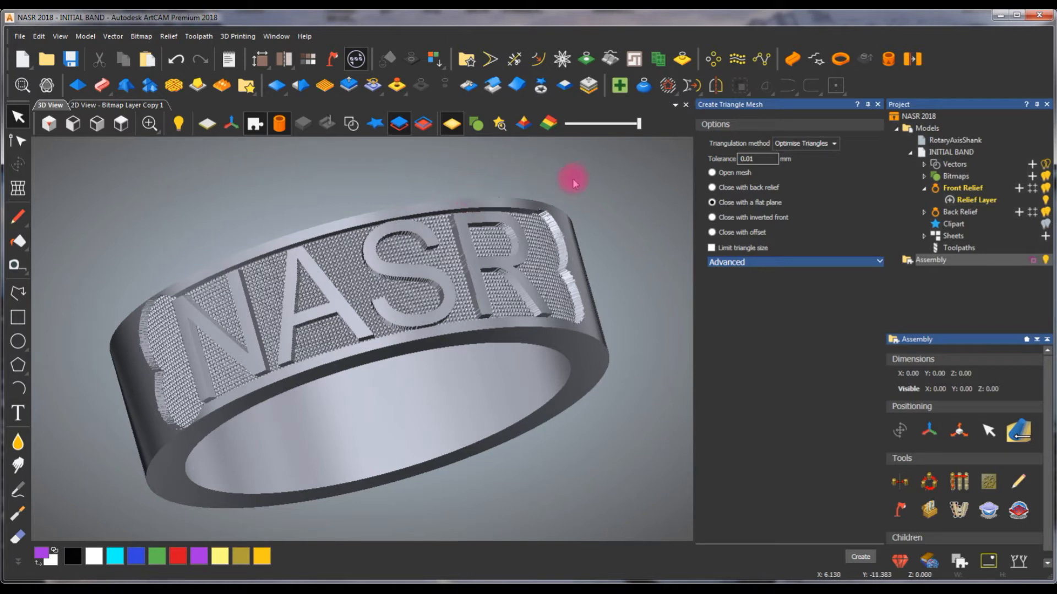
click(712, 188)
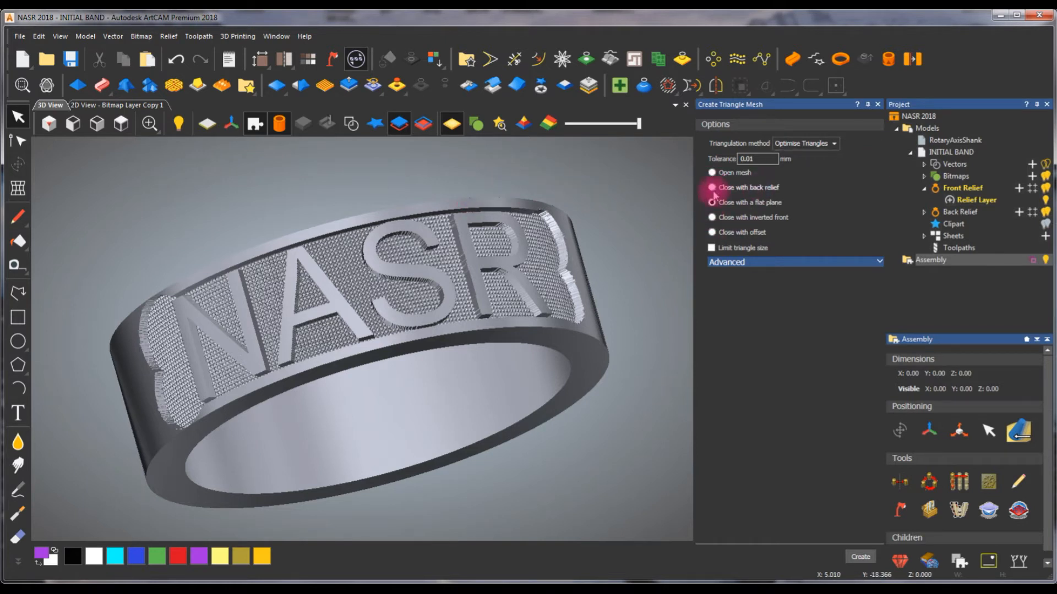
click(860, 557)
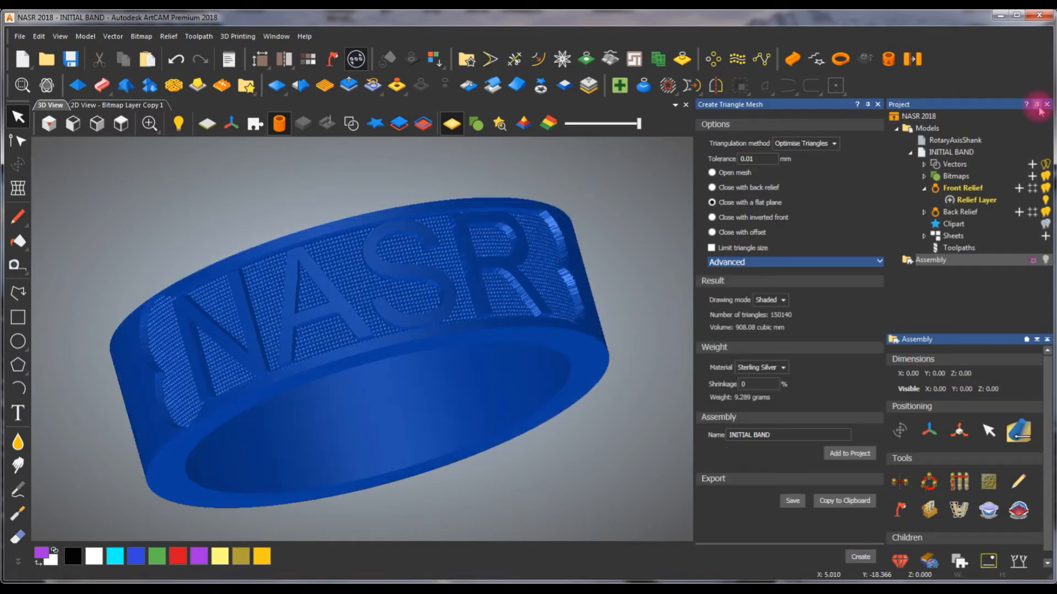
click(1037, 105)
click(1010, 454)
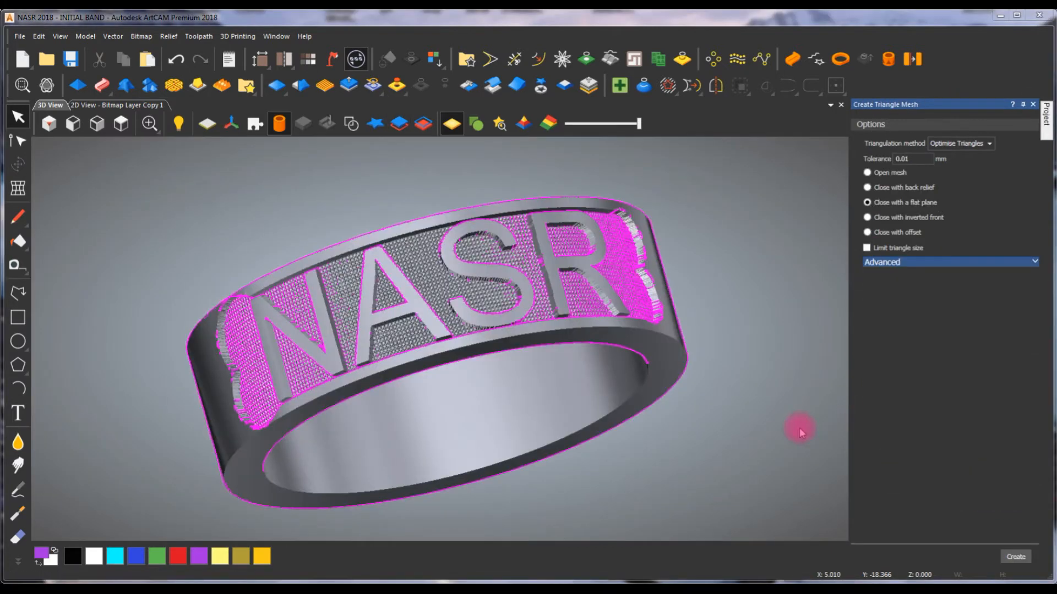
click(599, 328)
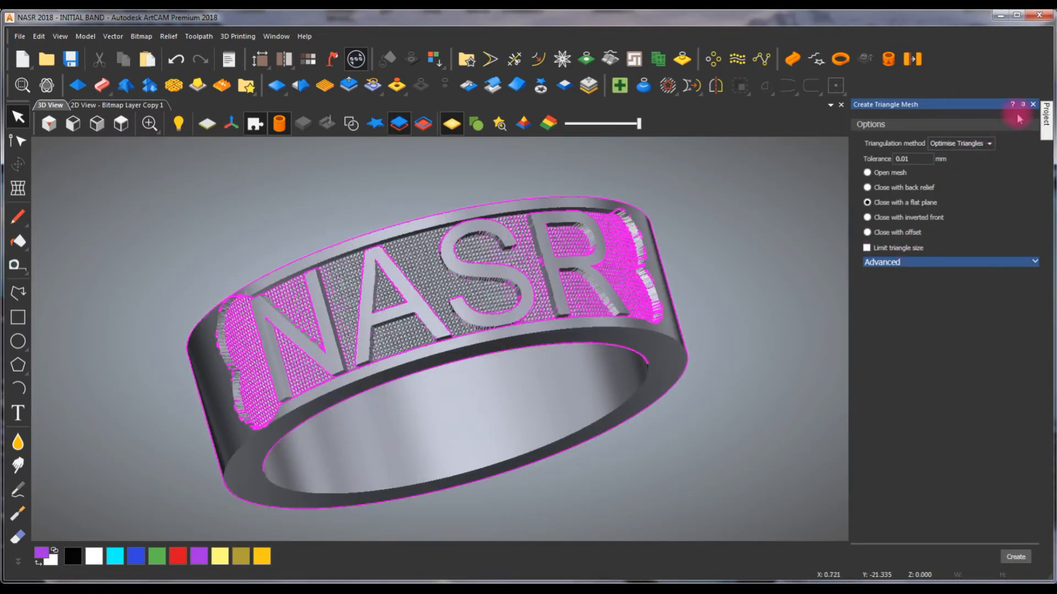
- Close the triangle mesh settings and check the INITIAL BAND assembly in the project by toggling its visibility off and on
click(1033, 104)
click(1046, 116)
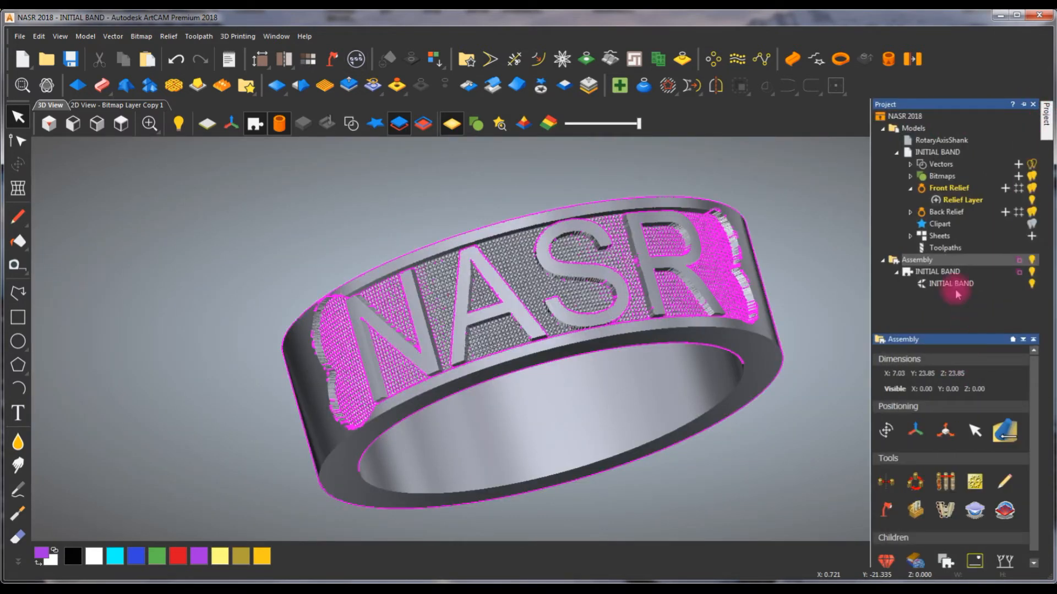
click(1032, 274)
click(1033, 273)
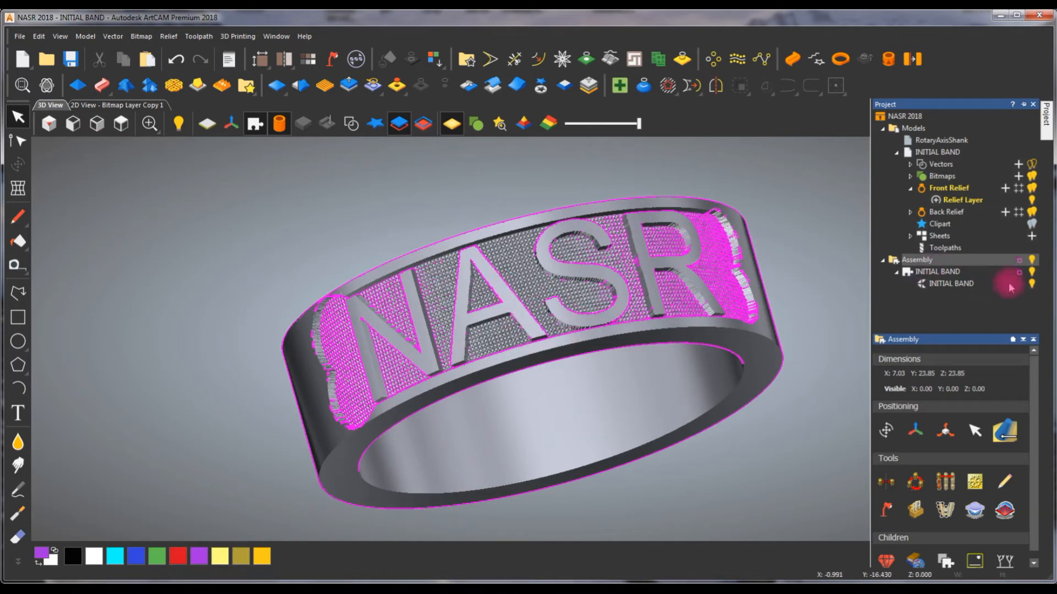
- Open the export of the INITIAL BAND assembly, review the available file formats including binary STL, and cancel without saving
click(930, 272)
right_click(930, 271)
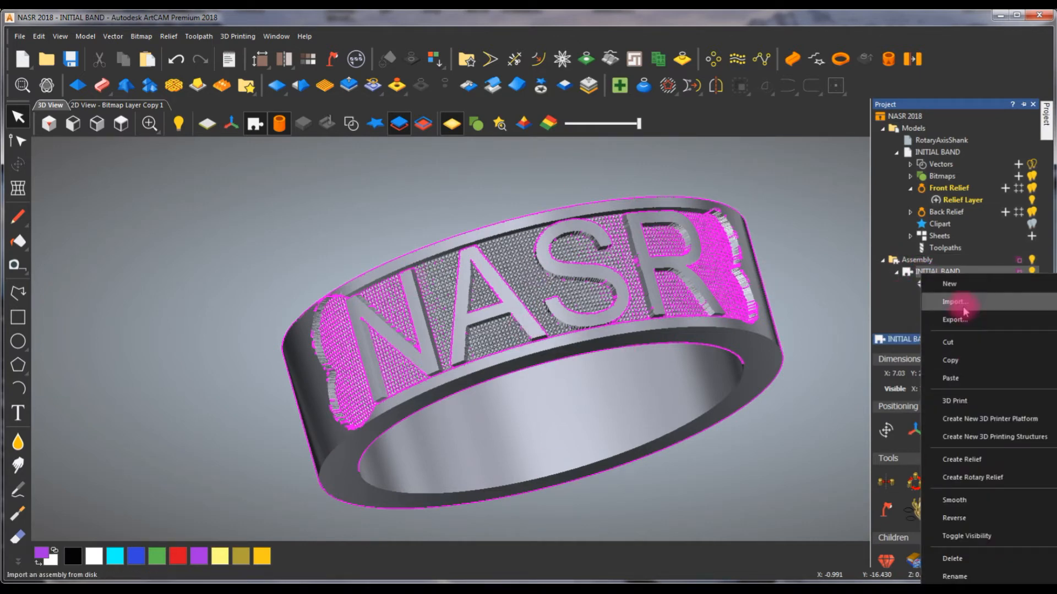
click(963, 321)
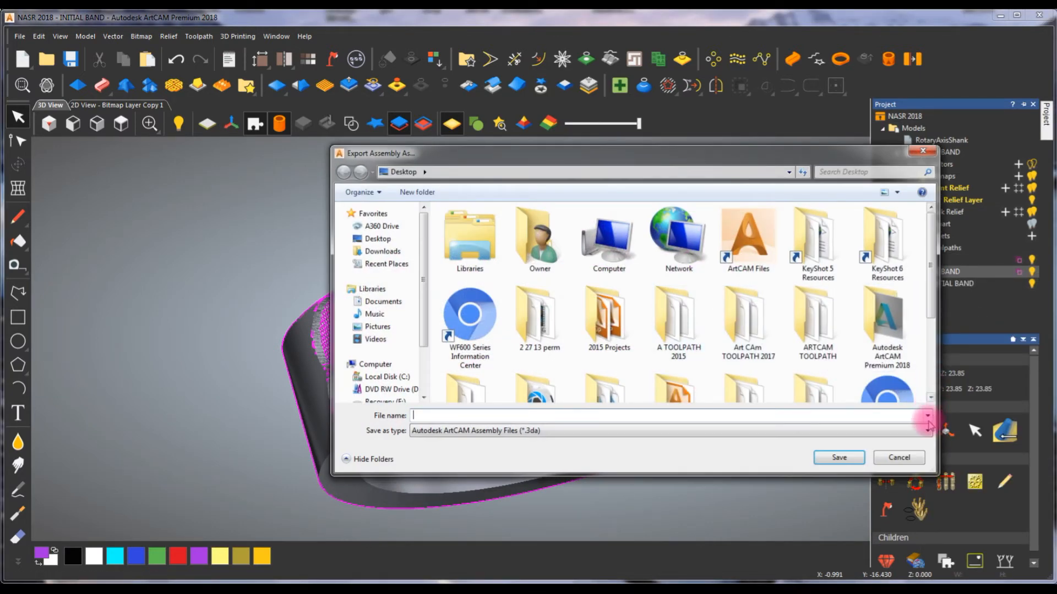
click(928, 416)
click(927, 416)
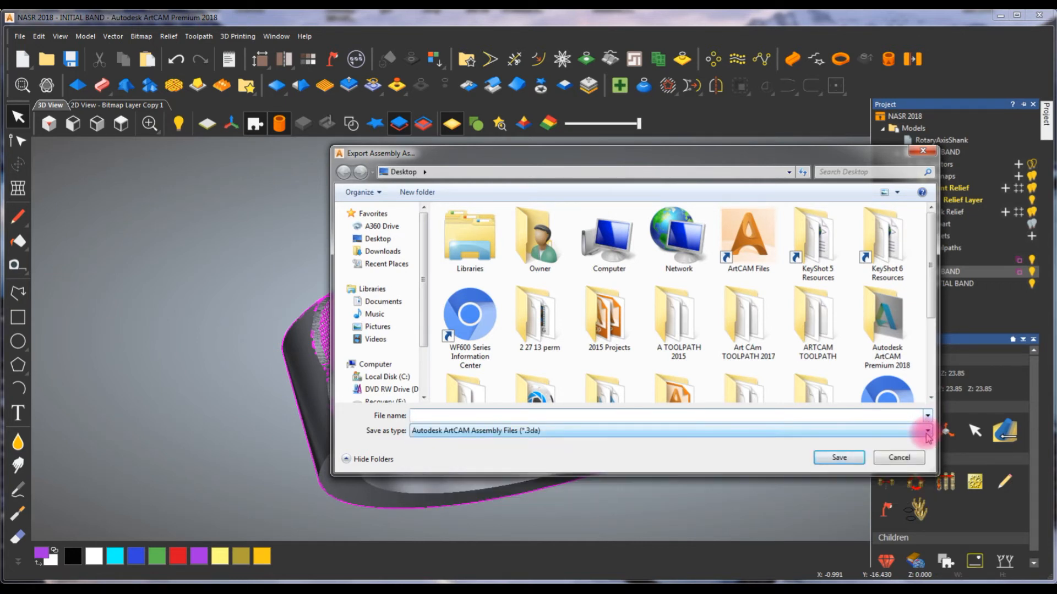
click(538, 428)
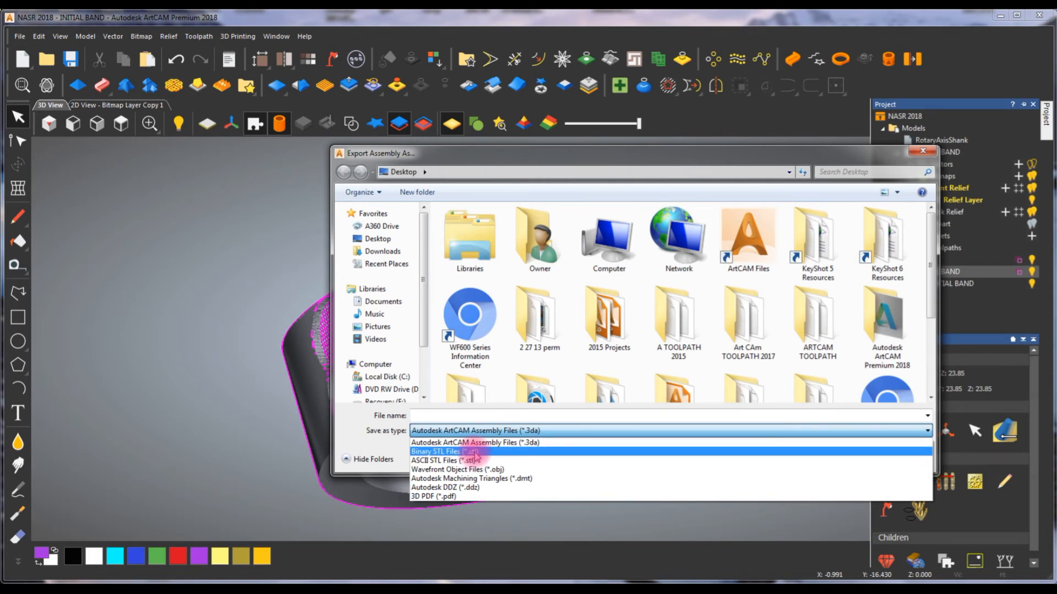
click(233, 410)
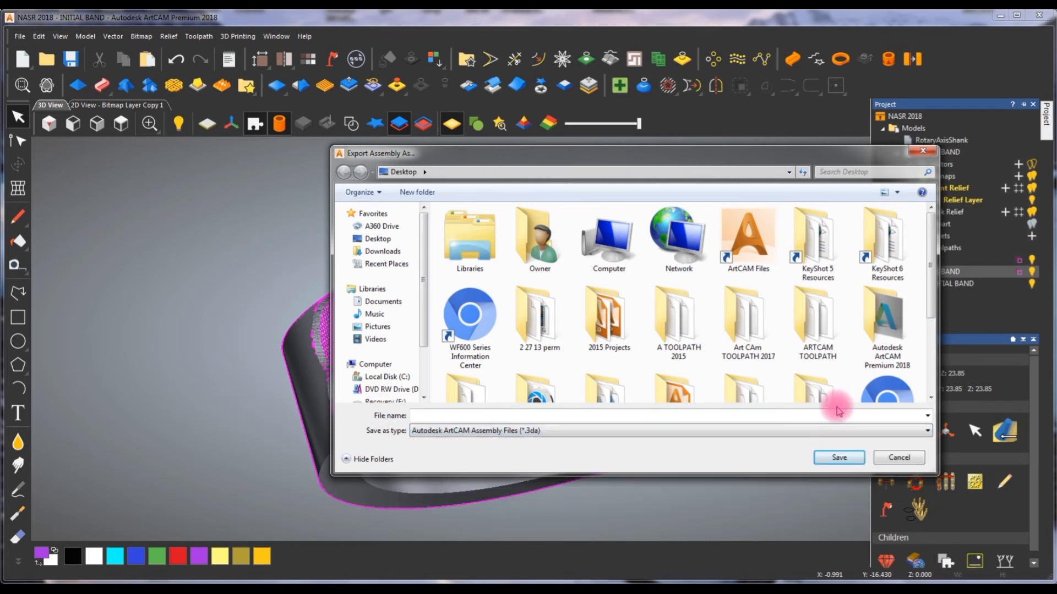
click(897, 456)
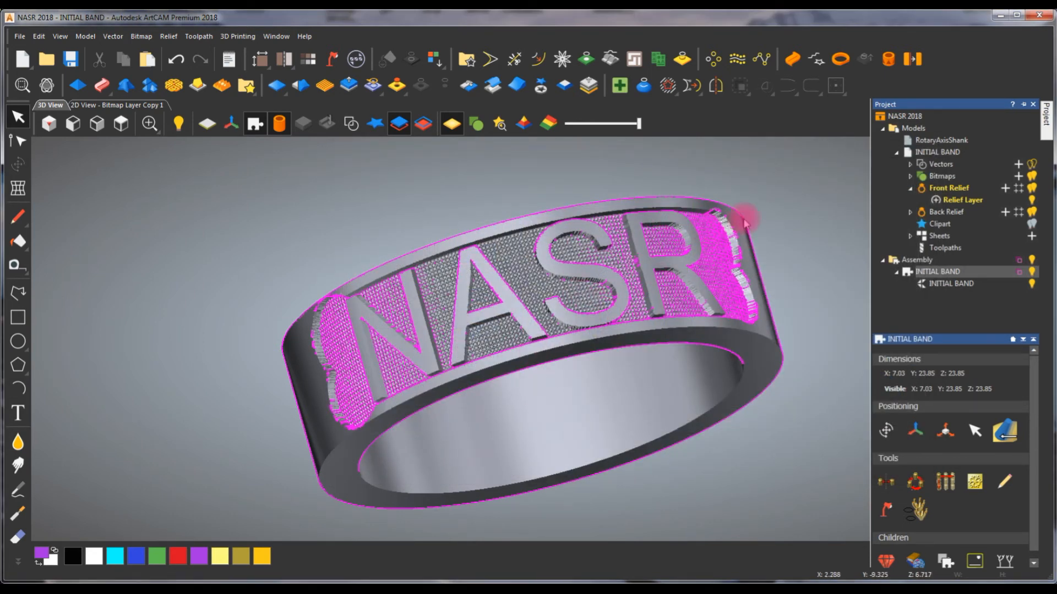
- Select the band rectangle, NASR lettering and lobed recess outline together in the 2D view, with the relief preview turned on
click(91, 105)
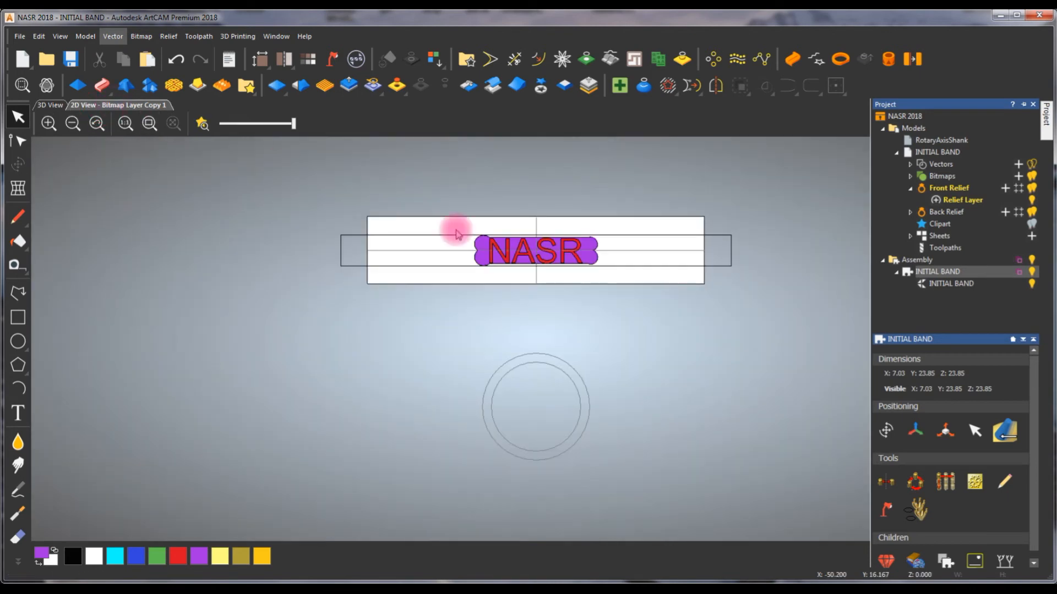
scroll(572, 218, up, 2)
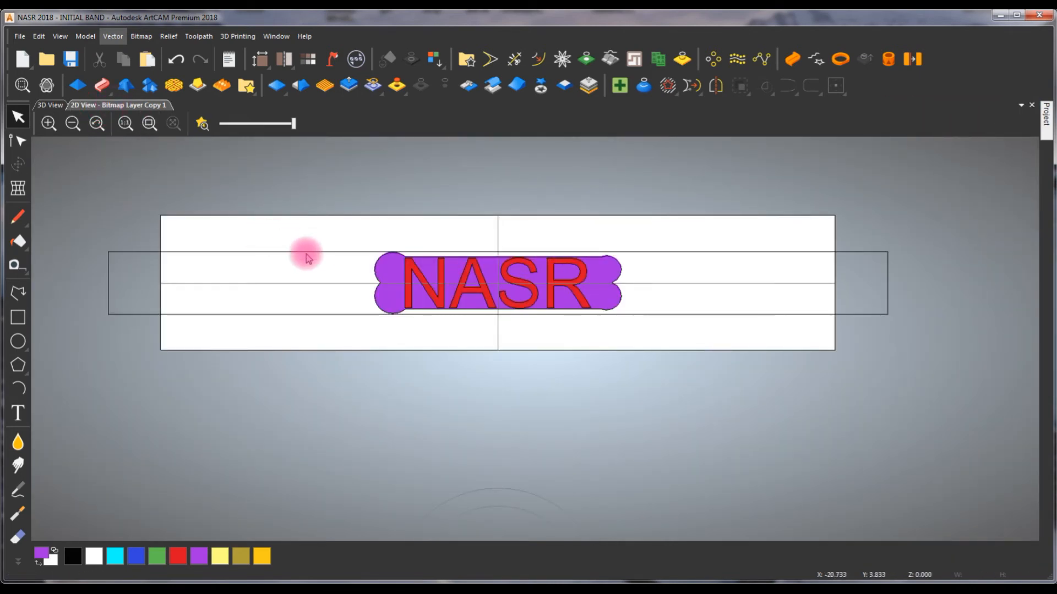
click(336, 259)
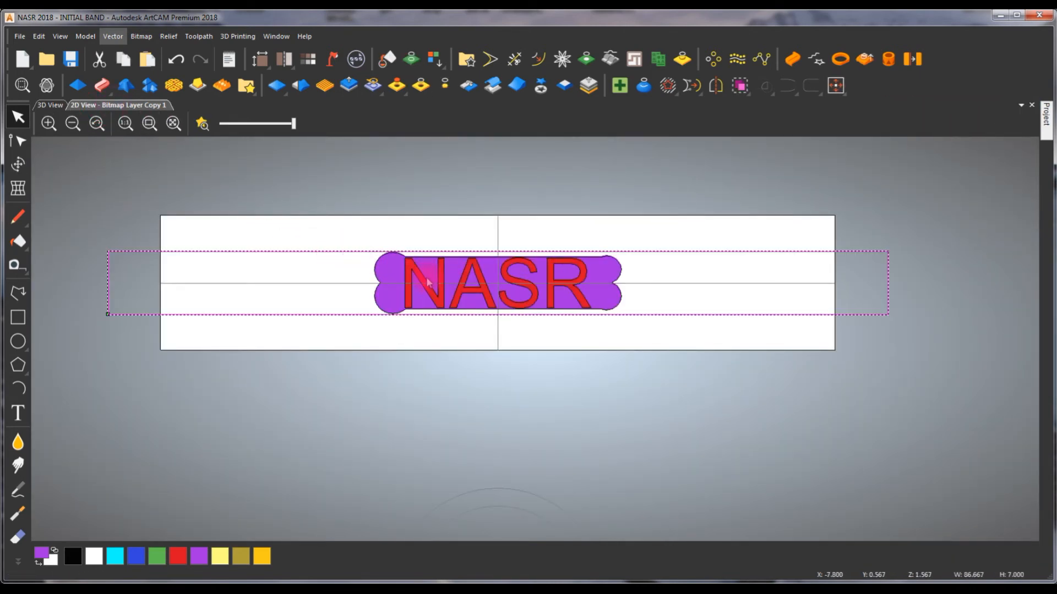
scroll(431, 270, up, 2)
click(400, 263)
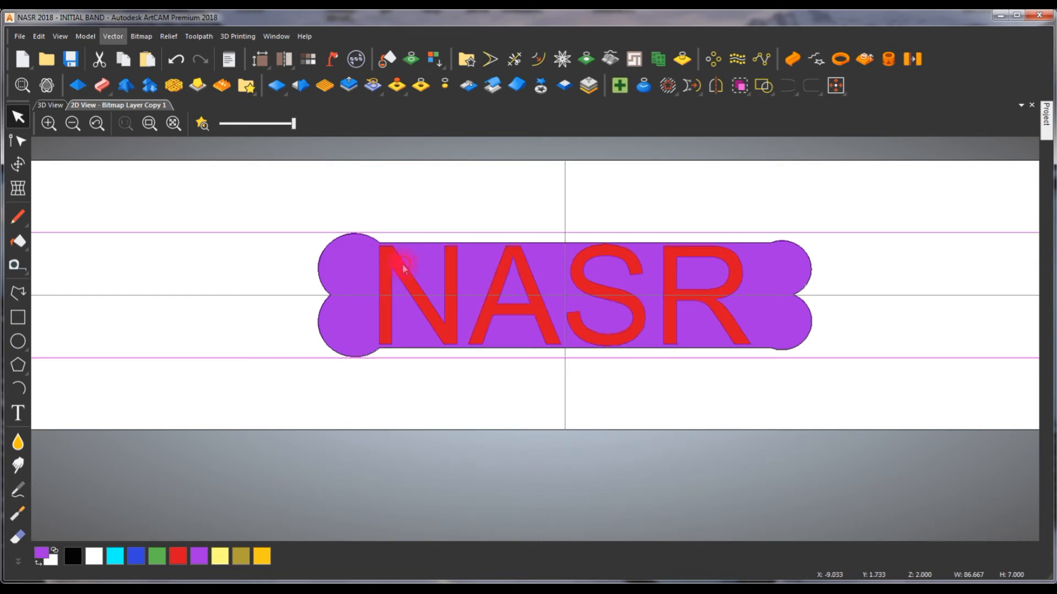
click(203, 125)
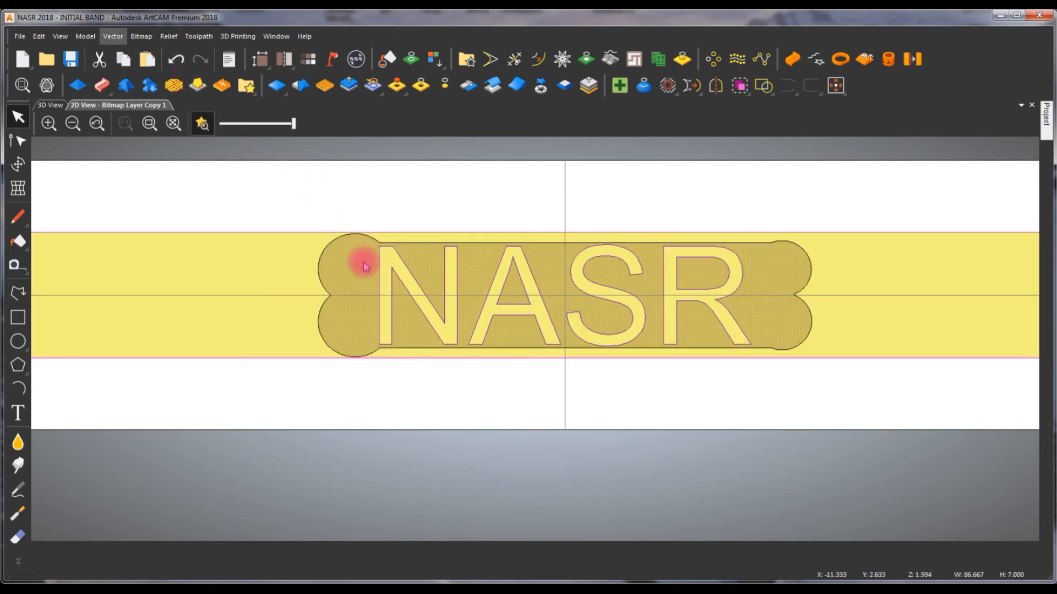
click(326, 253)
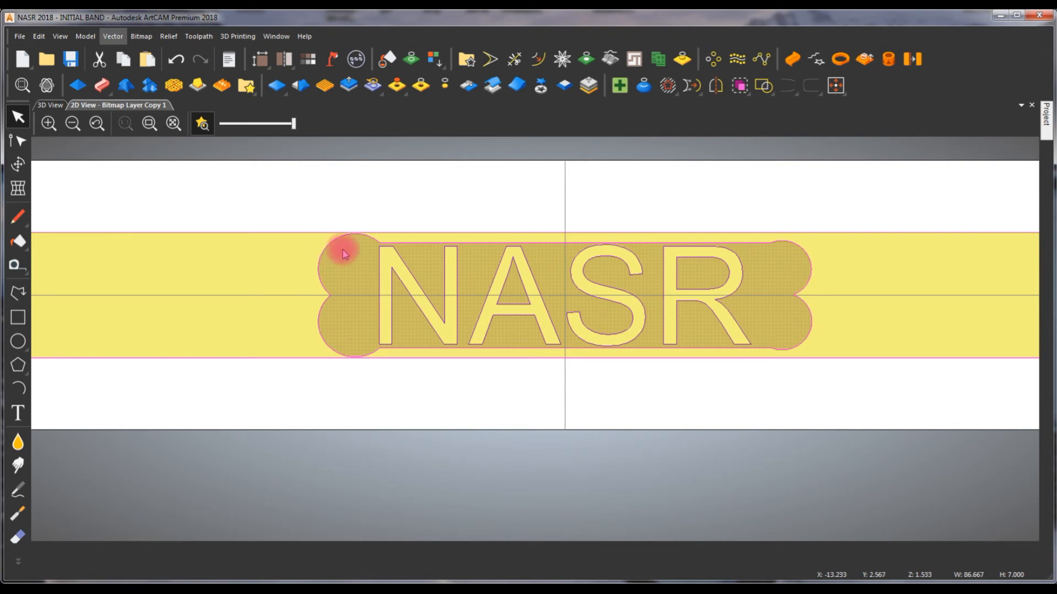
- Review the EPS export options for all the selected vectors, cancel the export and clear the selection
click(112, 37)
click(137, 77)
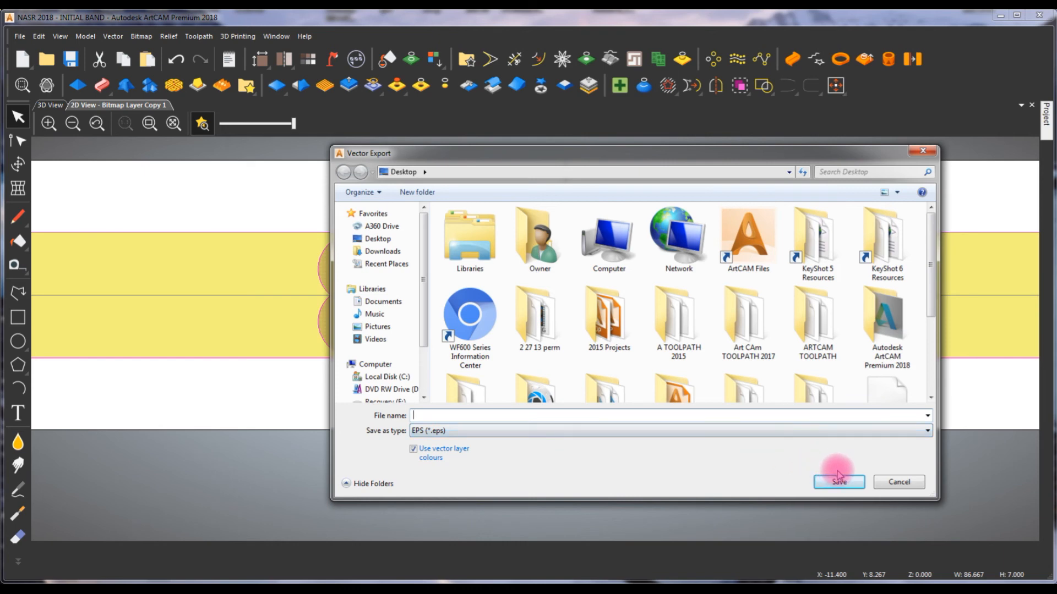
click(897, 481)
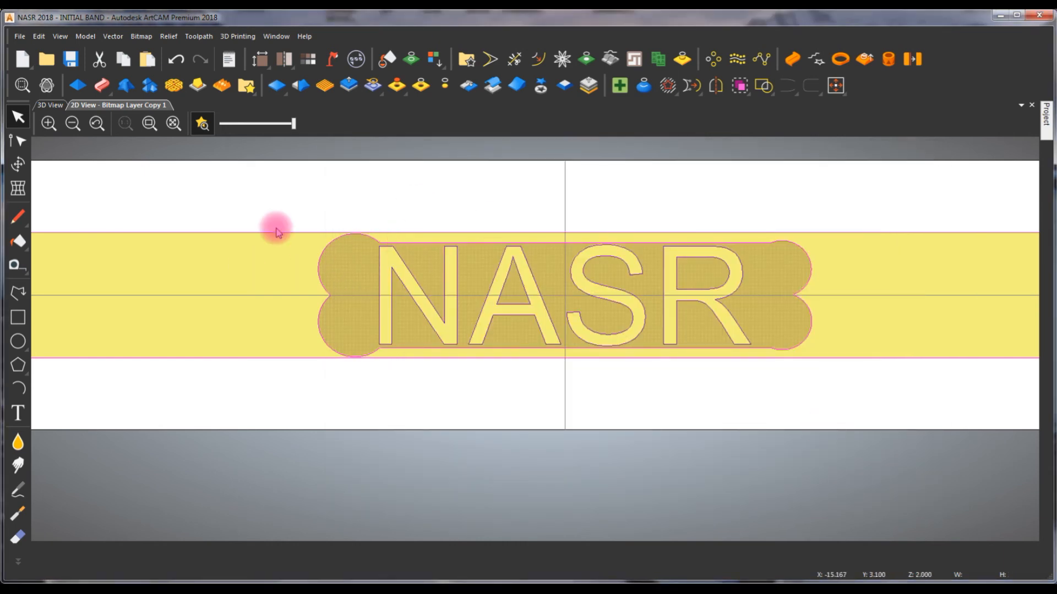
click(364, 182)
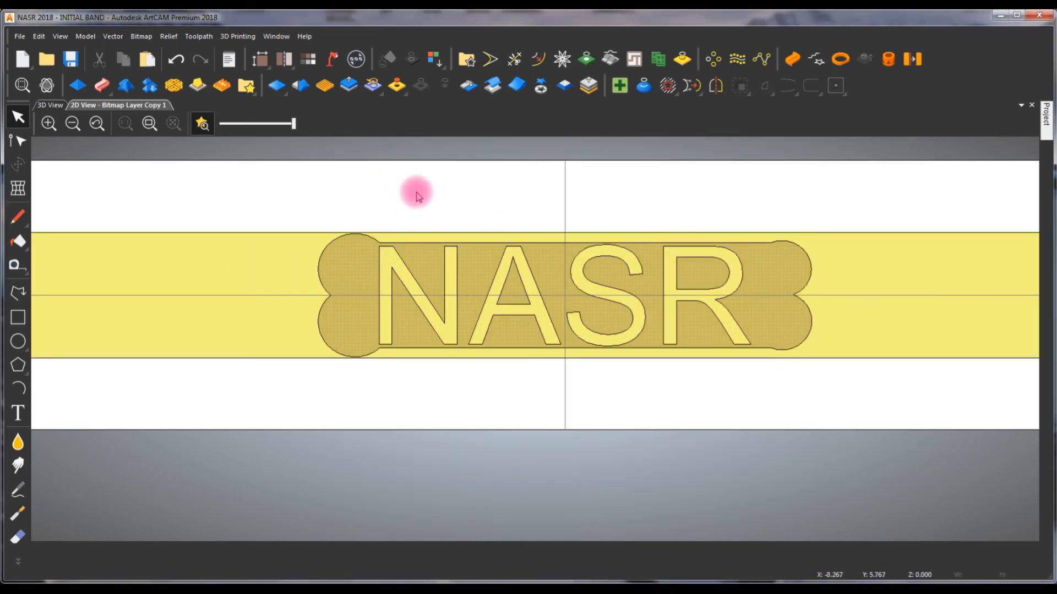
- Select only the NASR lettering, review its EPS vector export options, and cancel without saving
click(401, 260)
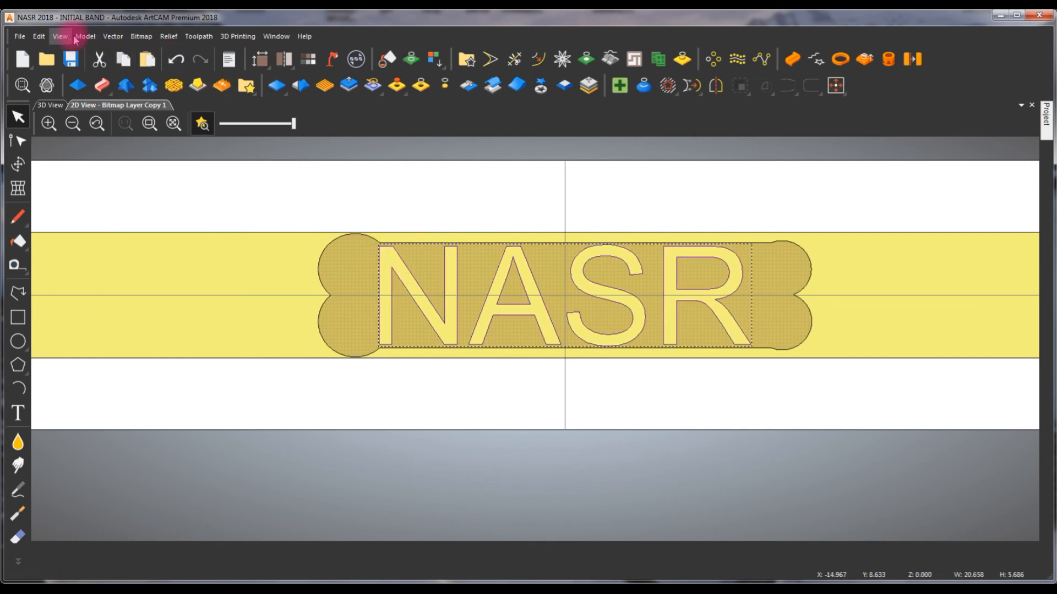
click(112, 37)
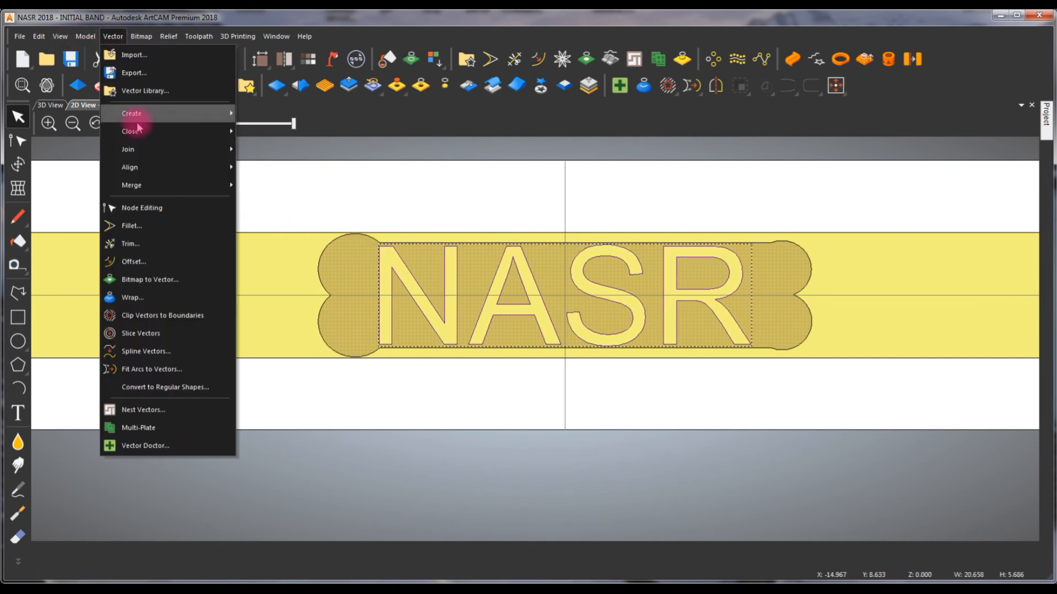
click(131, 75)
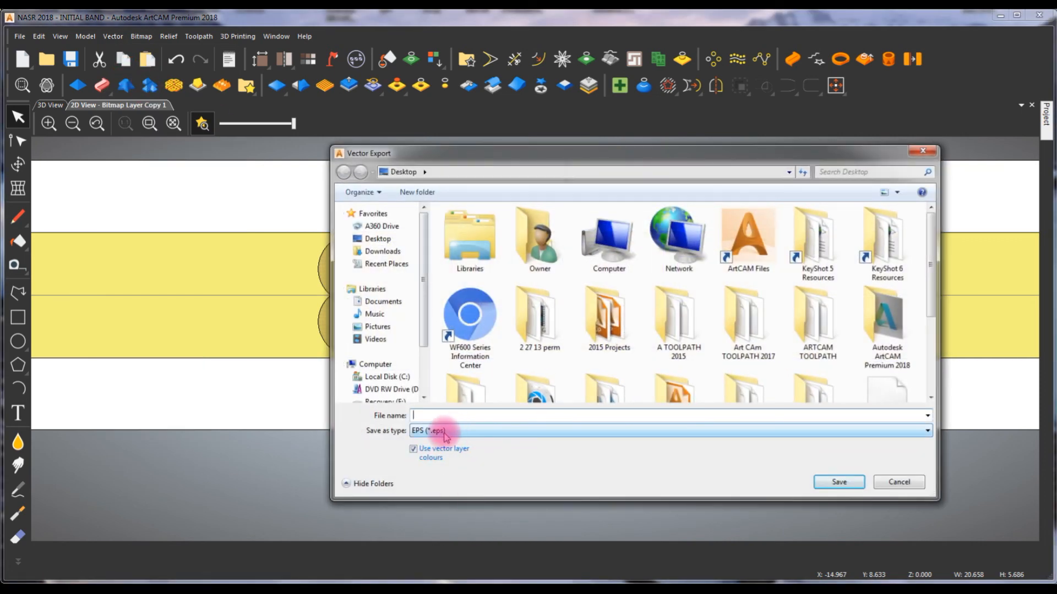
click(849, 483)
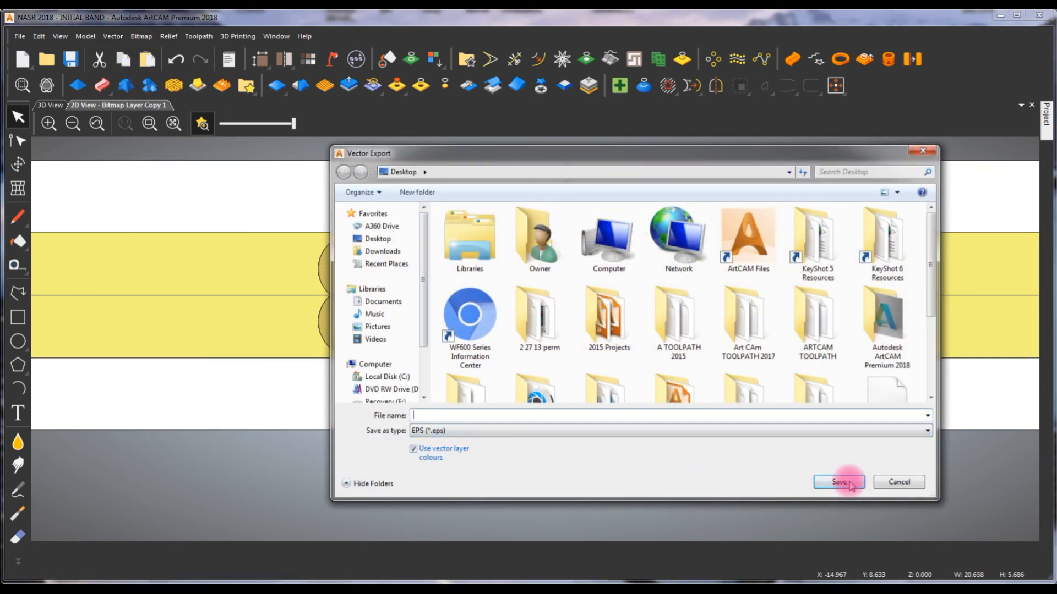
click(900, 481)
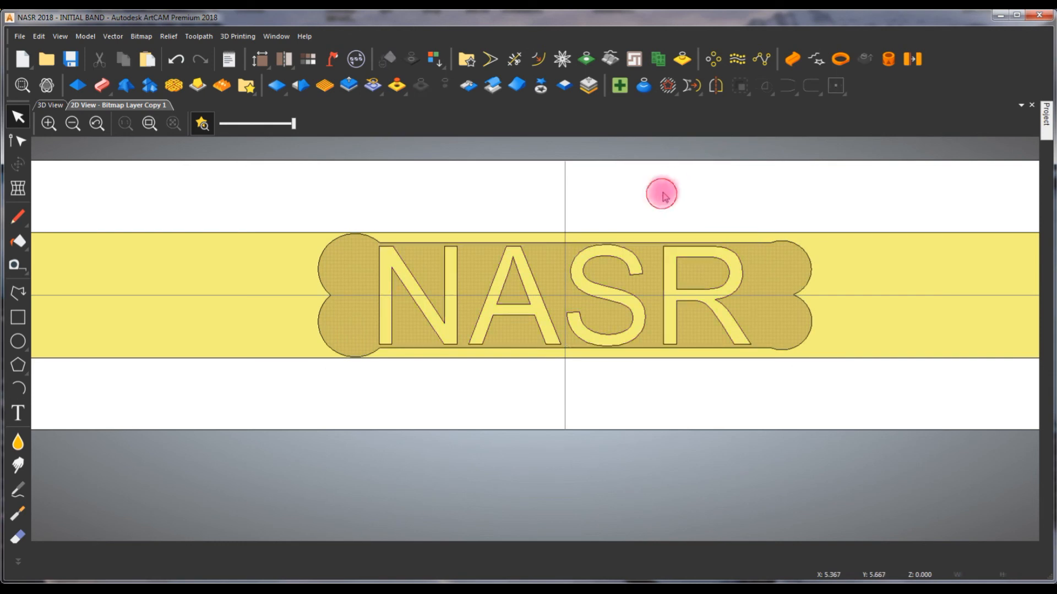
- Select the INITIAL BAND mesh under the assembly and examine the lettered ring from several angles in the 3D view
click(49, 105)
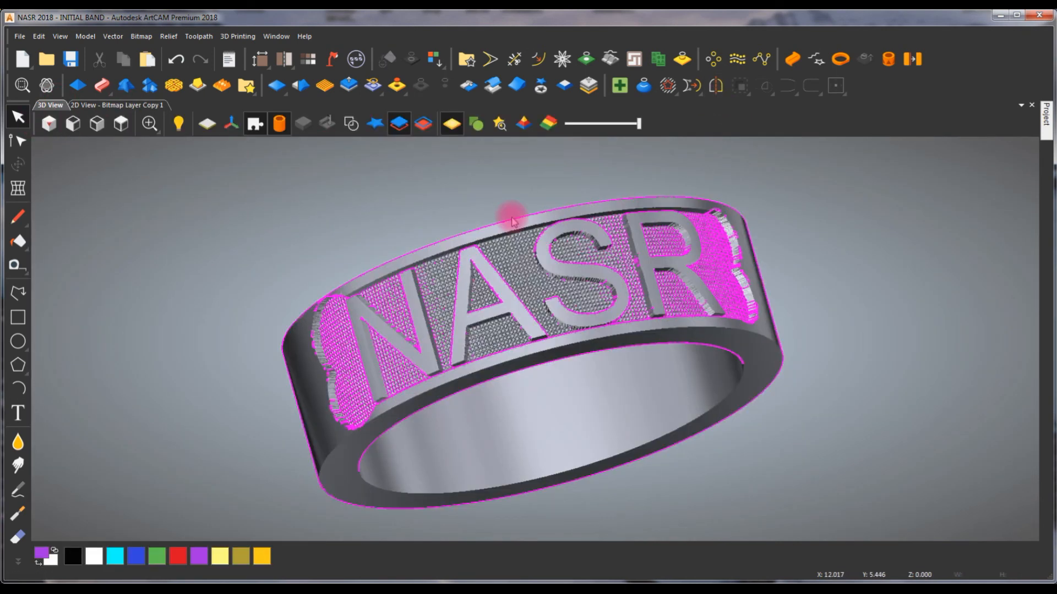
scroll(585, 360, down, 2)
click(683, 452)
drag(473, 516, 380, 270)
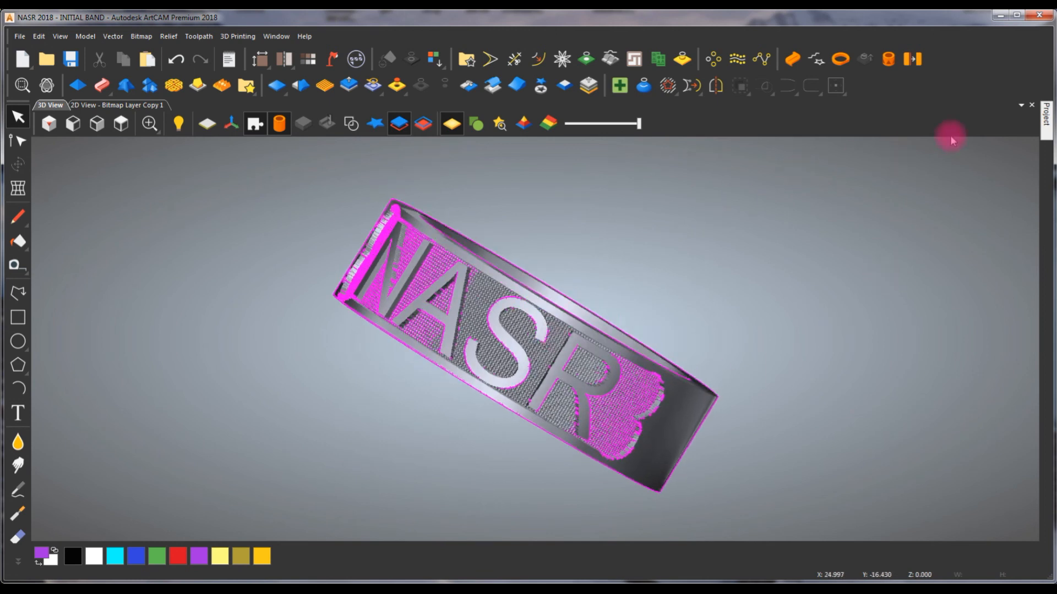
click(1047, 115)
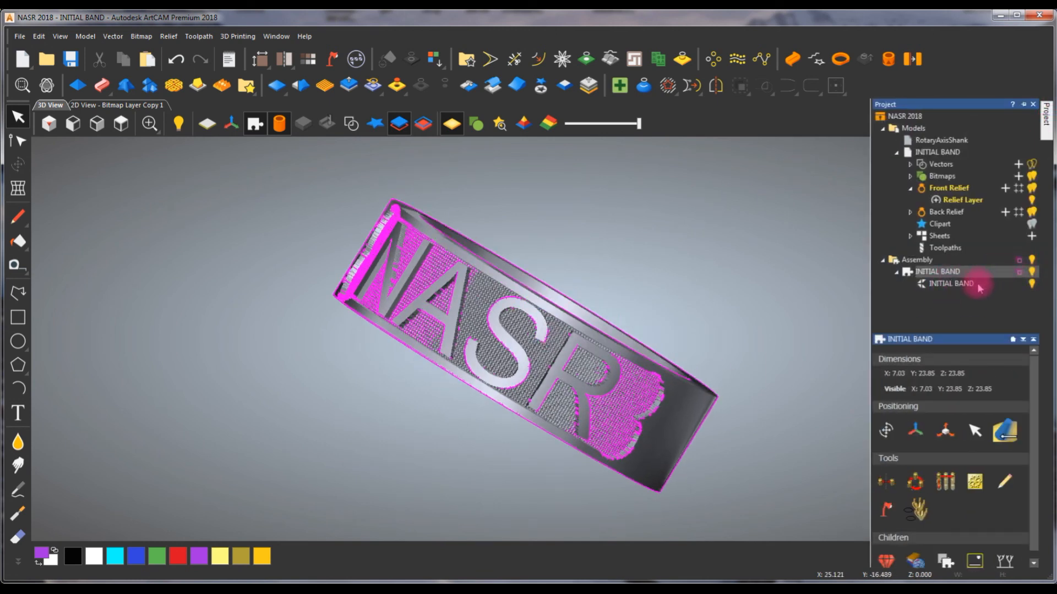
click(951, 283)
drag(504, 460, 629, 372)
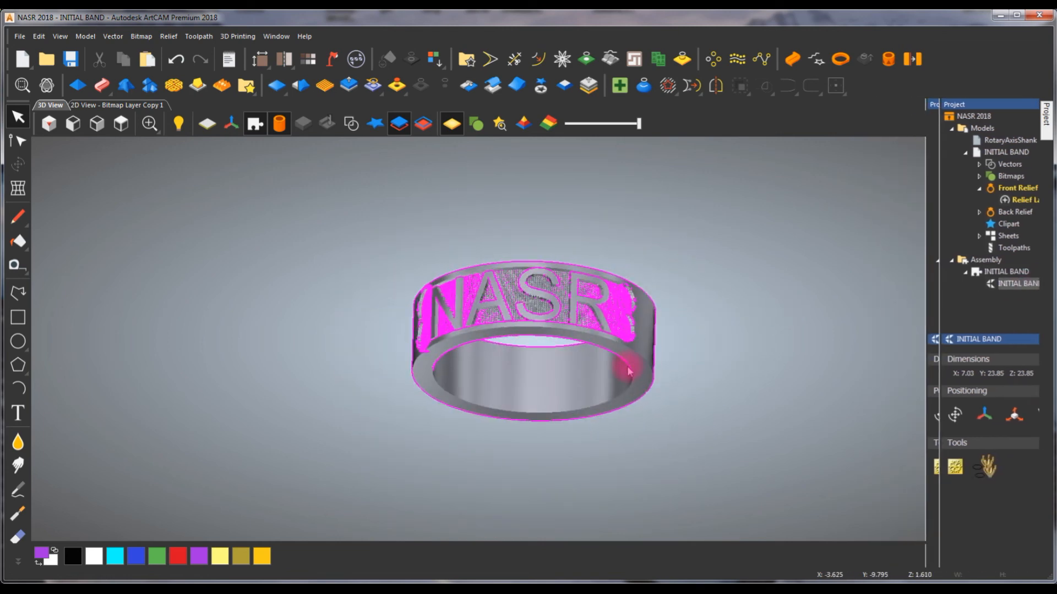